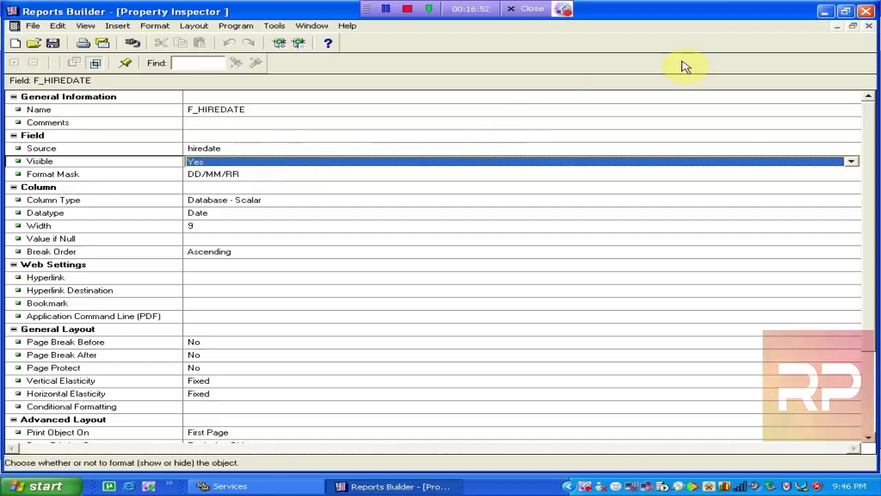
Step: Rename the duplicated hire-date field under the Sal heading as F_SAL
left_click(869, 25)
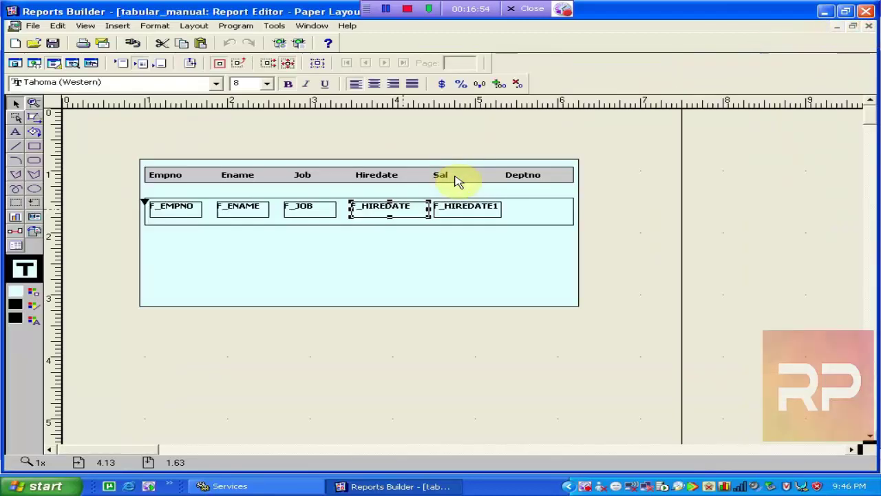
left_click(443, 233)
left_click(465, 212)
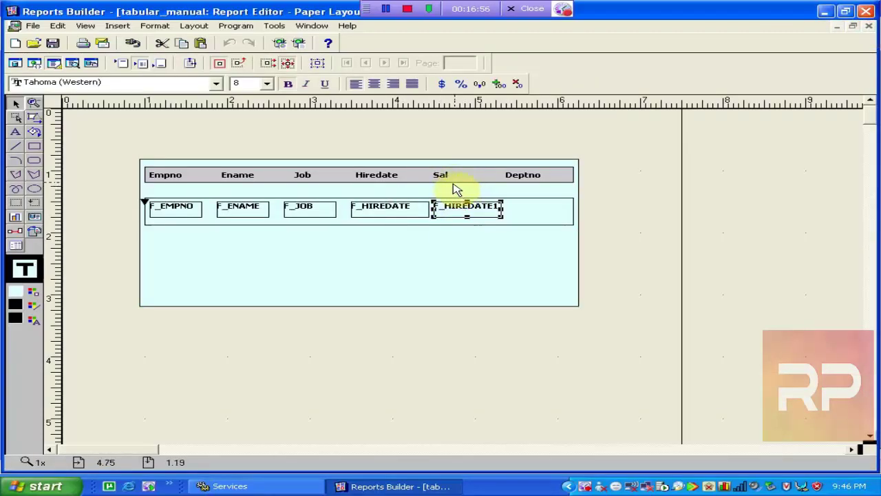
left_click(448, 181)
left_click(457, 212)
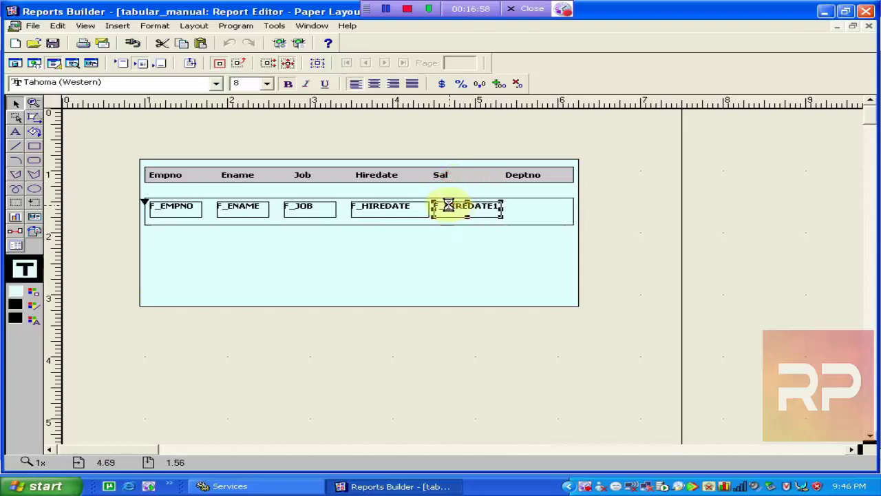
double_click(448, 208)
left_click(349, 107)
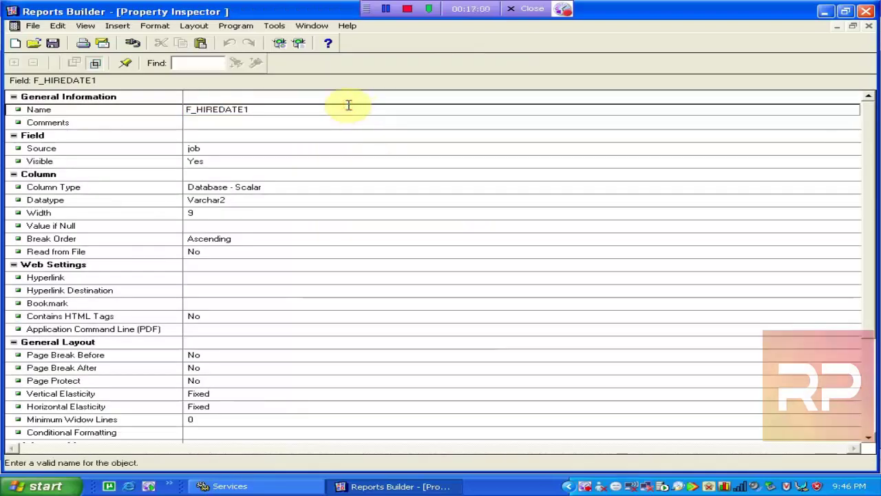
key("BackSpace")
key("BackSpace")
key("BackSpace")
key("BackSpace")
key("BackSpace")
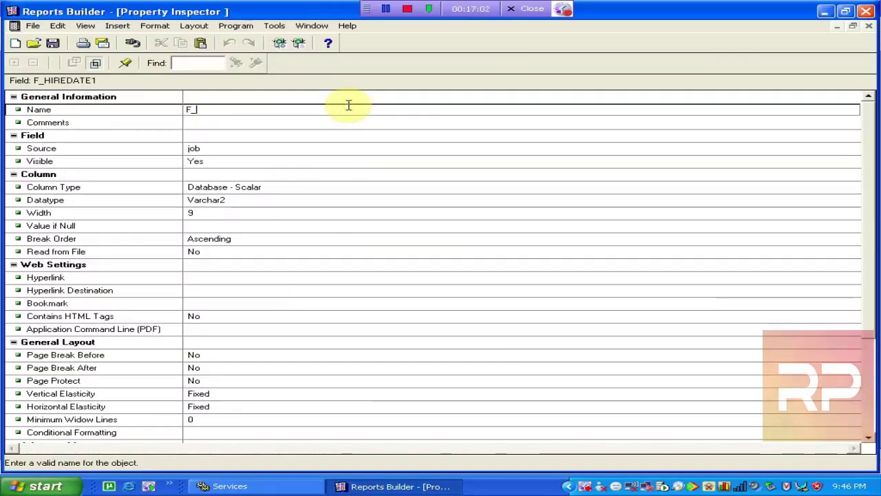
type("SAL")
left_click(379, 138)
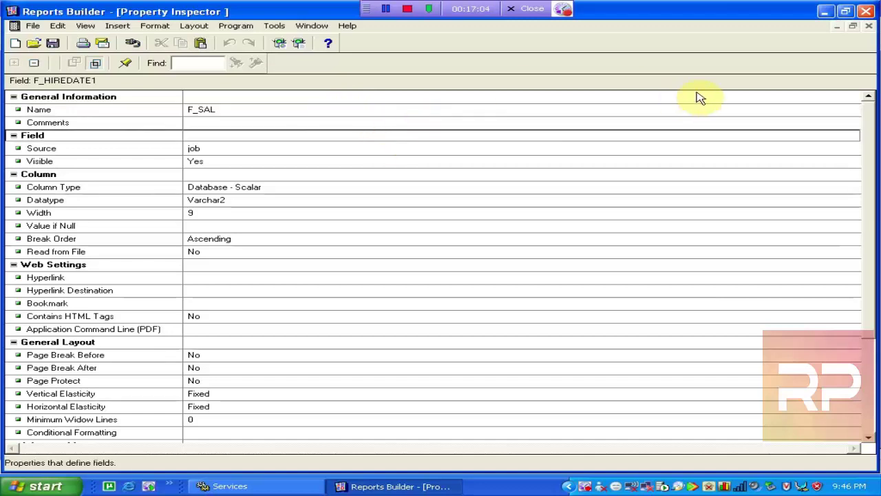
left_click(868, 26)
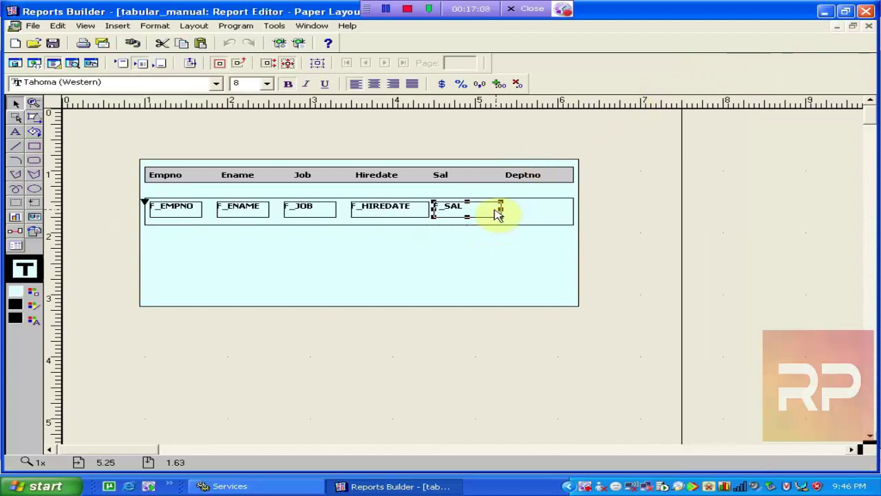
Step: Place a slightly narrower duplicate of the F_SAL field in the same row, under the Deptno heading
key("ctrl+d")
key("Right")
key("Right")
key("Right")
key("Right")
key("Right")
key("Right")
key("Right")
key("Right")
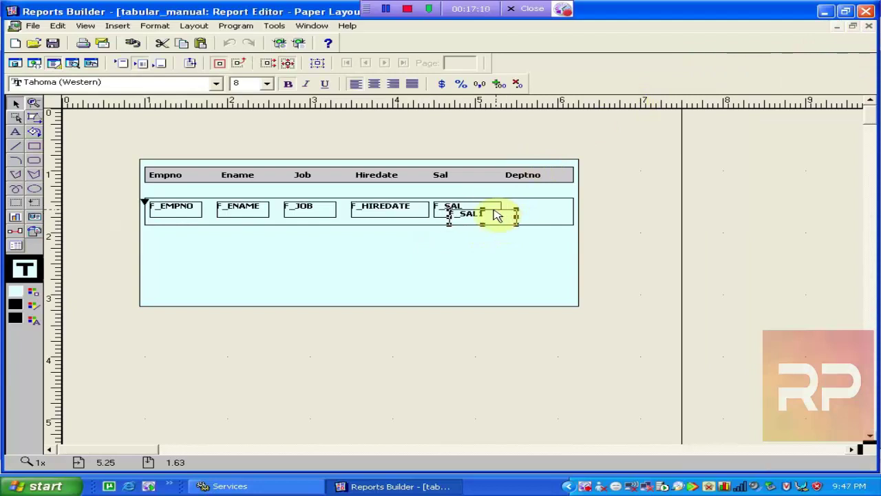
key("Right")
key("Right")
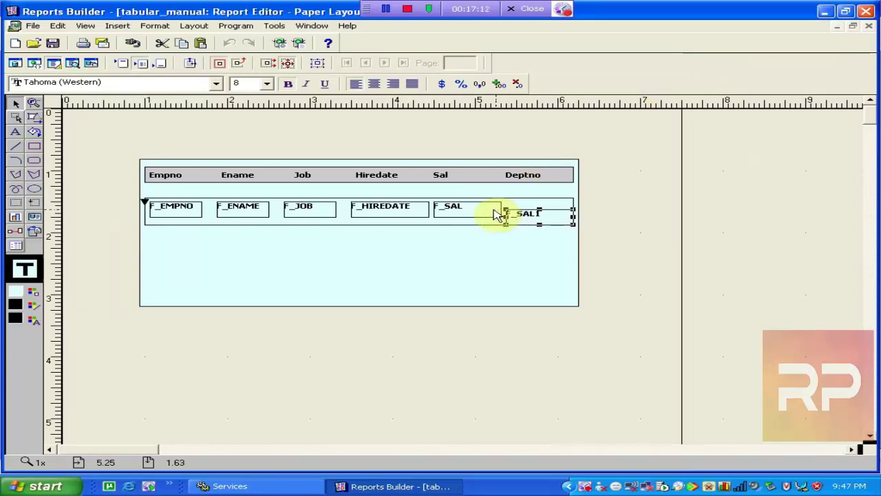
key("Up")
key("Up")
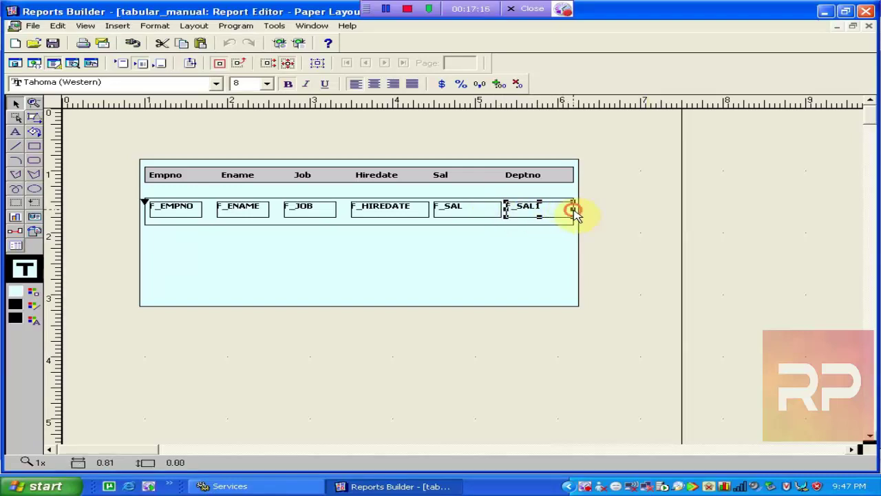
left_click_drag(573, 215, 569, 215)
left_click(540, 243)
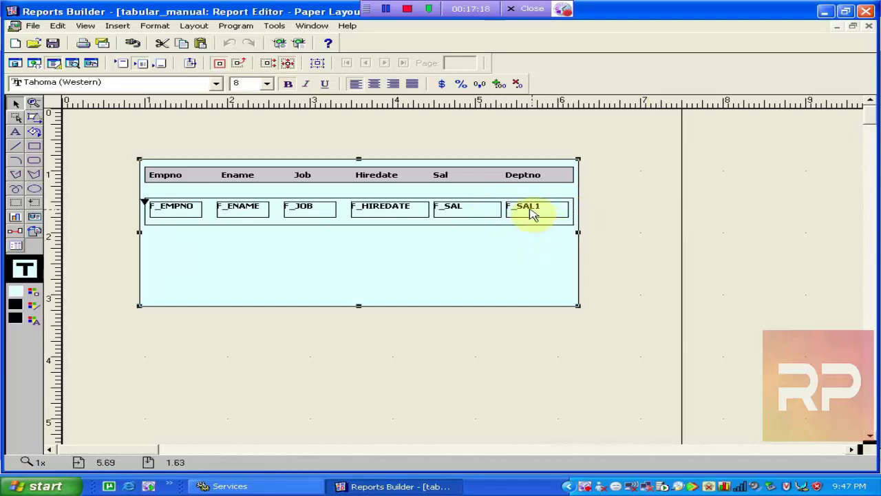
Step: Rename the field under the Deptno heading as F_DEPTNO and set its source to deptno
left_click(532, 213)
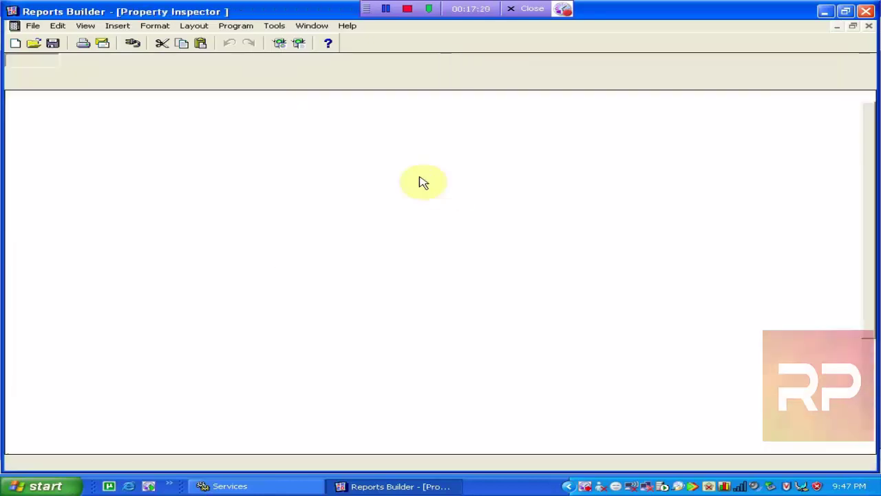
left_click(227, 109)
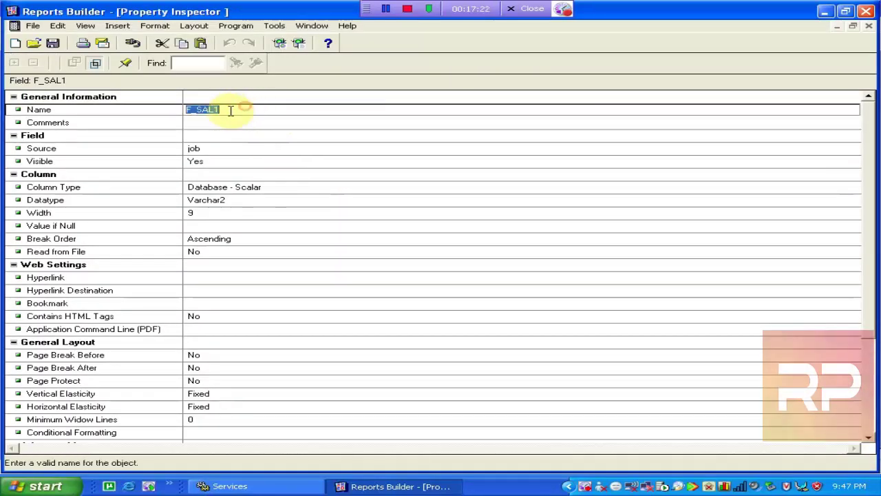
left_click(229, 110)
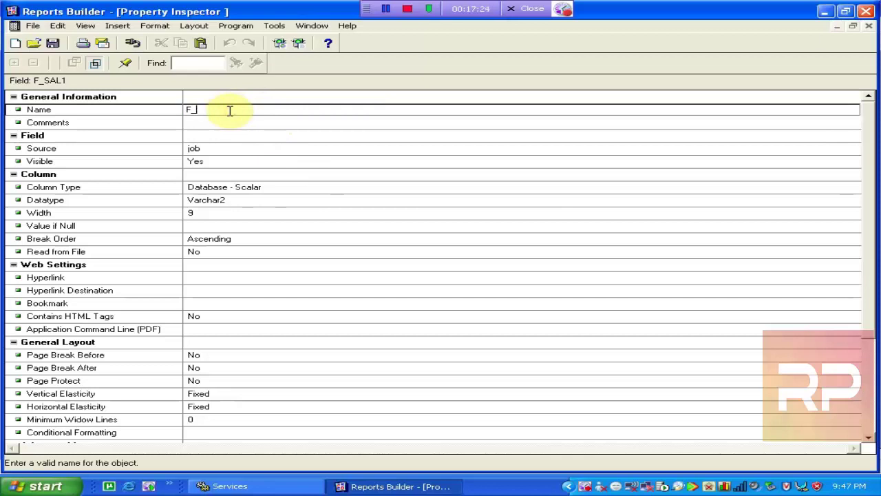
type("DEPTNO")
left_click(252, 141)
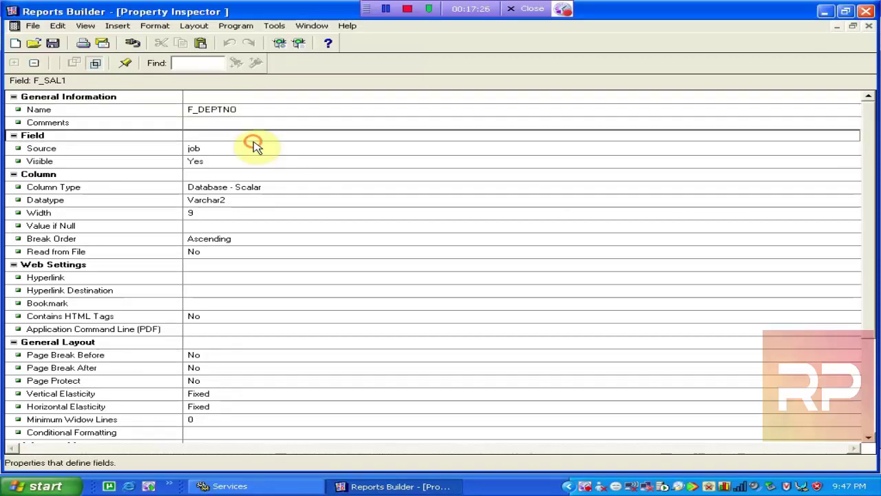
left_click(291, 155)
type("deptno")
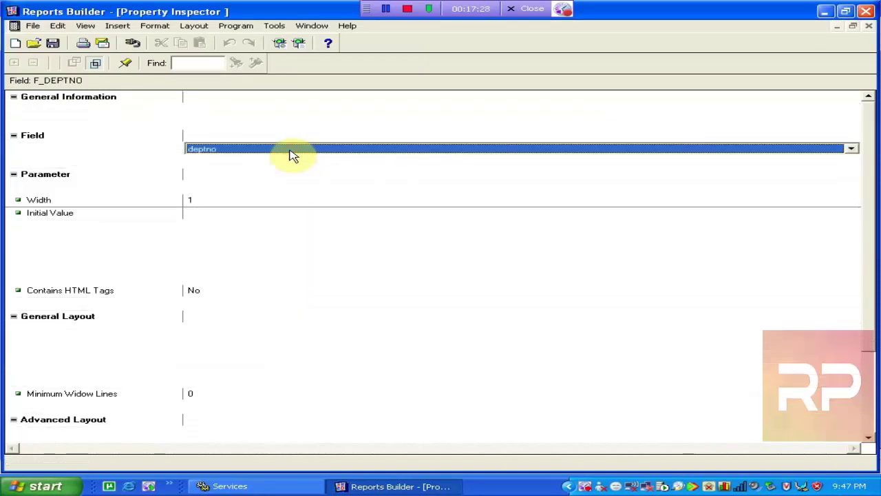
left_click(869, 26)
Step: Set the source of the F_SAL field to sal
left_click(471, 213)
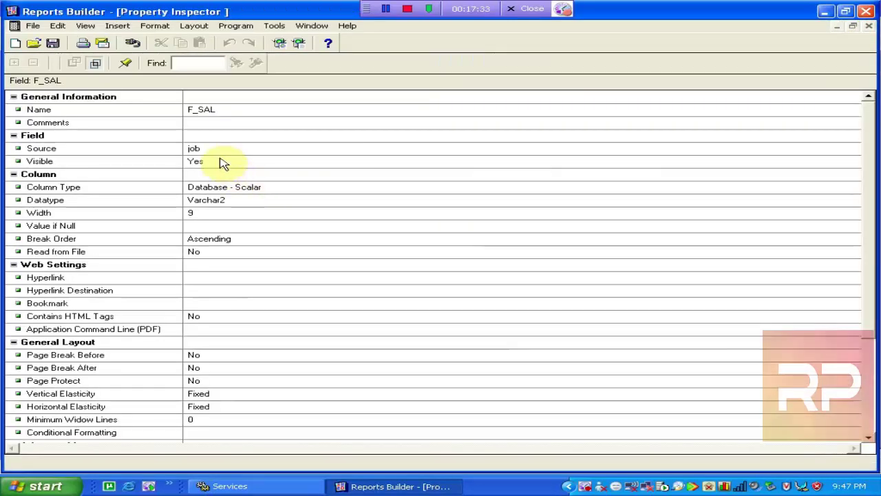
left_click(212, 151)
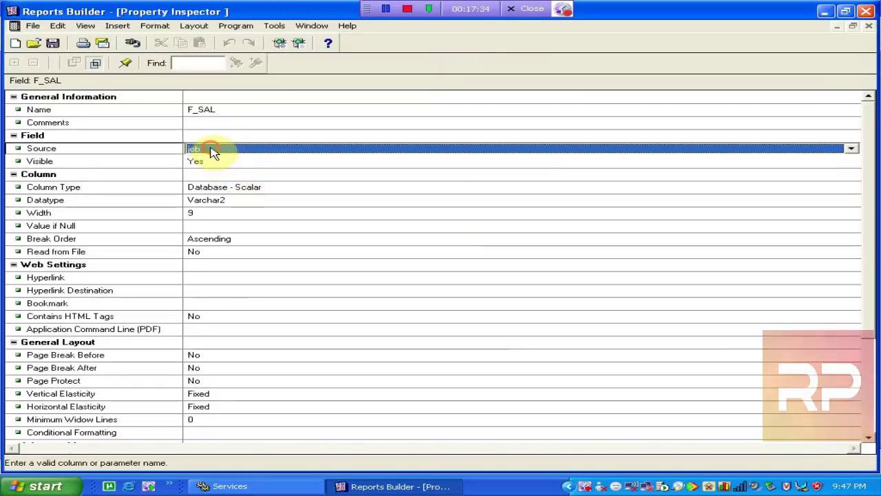
type("sal")
key("Return")
Step: Give the F_SAL field the format mask $999,999.99 and return to the paper layout
left_click(222, 175)
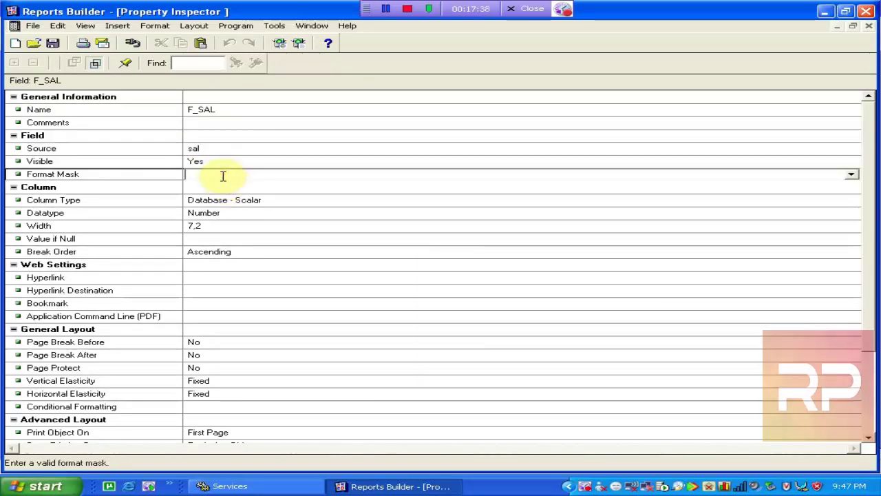
type("$99")
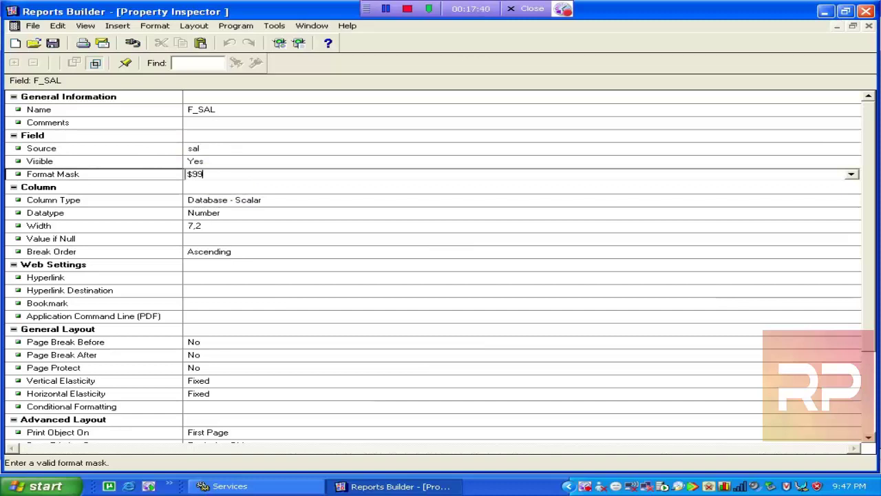
type("9,999.99")
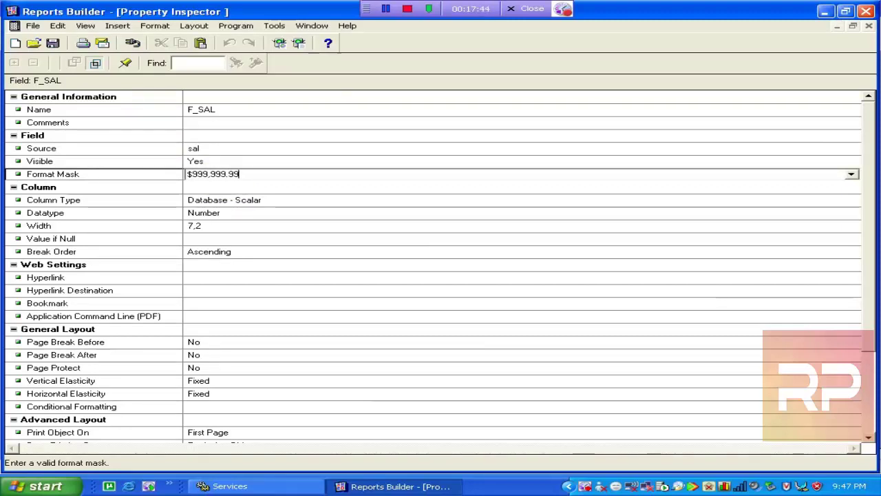
left_click(311, 161)
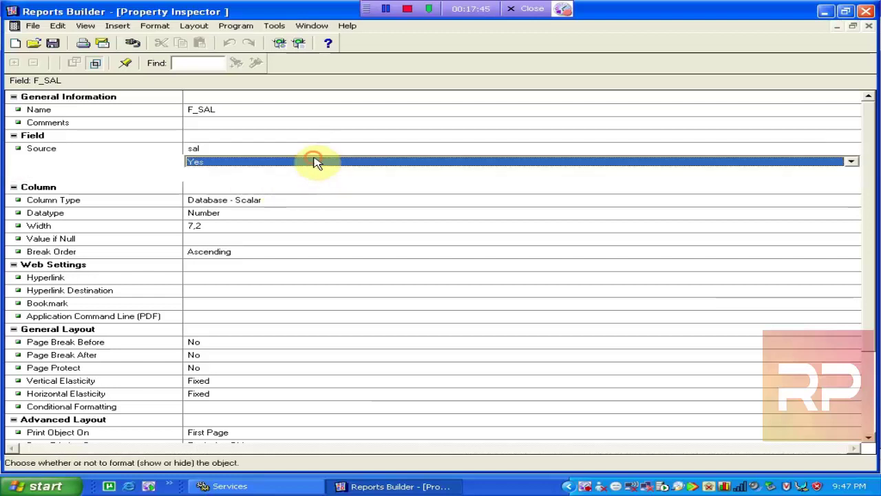
left_click(869, 26)
Step: Save the report and run its paper layout to preview the output
left_click(466, 239)
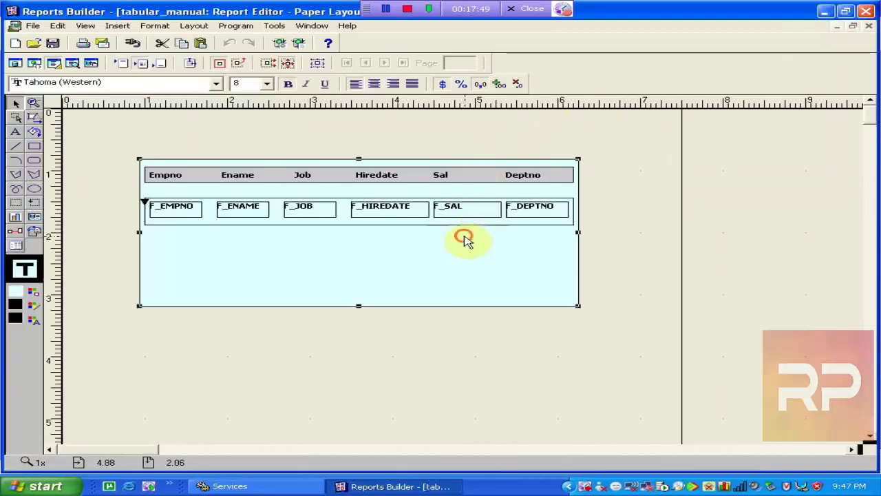
left_click(53, 44)
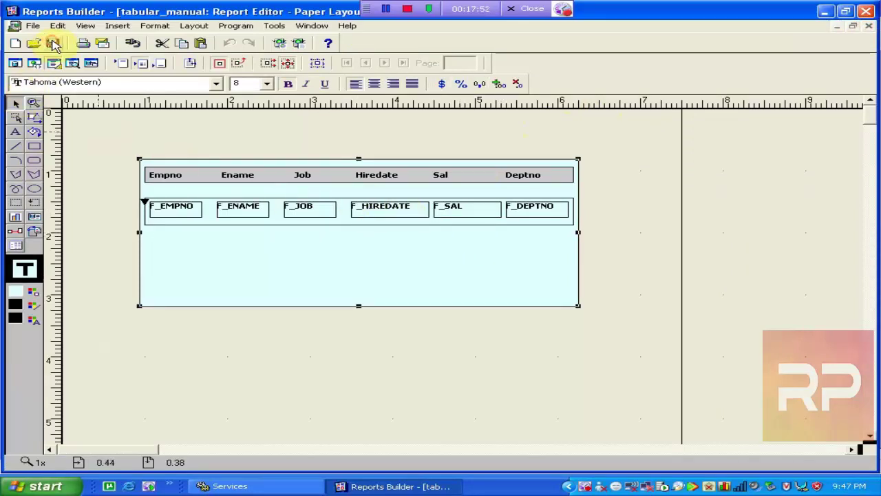
left_click(300, 44)
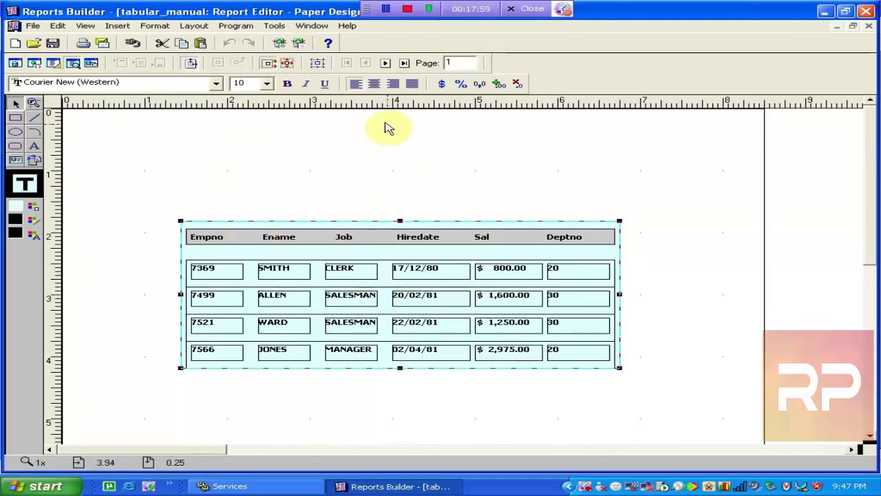
Step: Page back and forth through the report output, examining the employee rows and whether each page has column headings
left_click(385, 62)
left_click(386, 62)
left_click(387, 64)
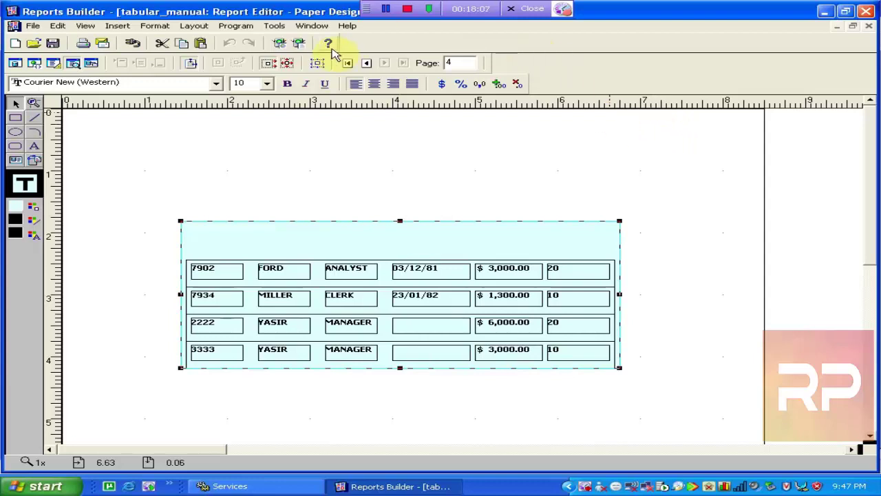
left_click(365, 63)
left_click(366, 63)
left_click(365, 64)
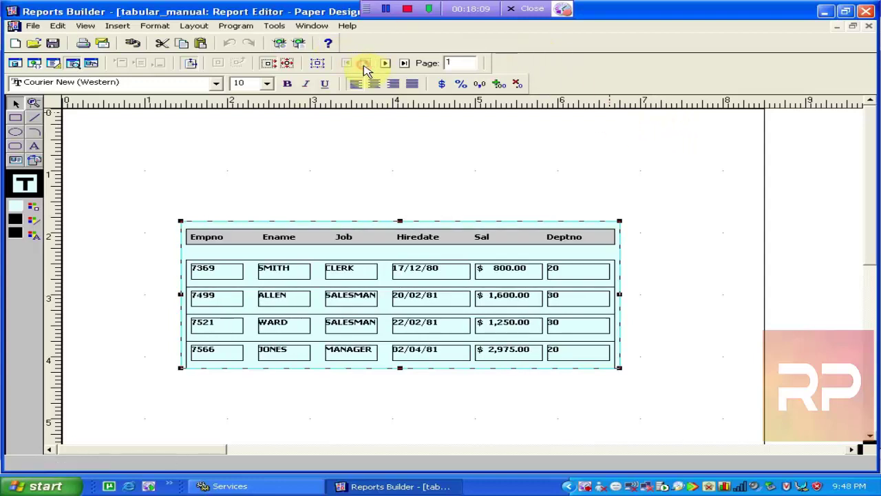
left_click(384, 63)
left_click(385, 63)
left_click(386, 64)
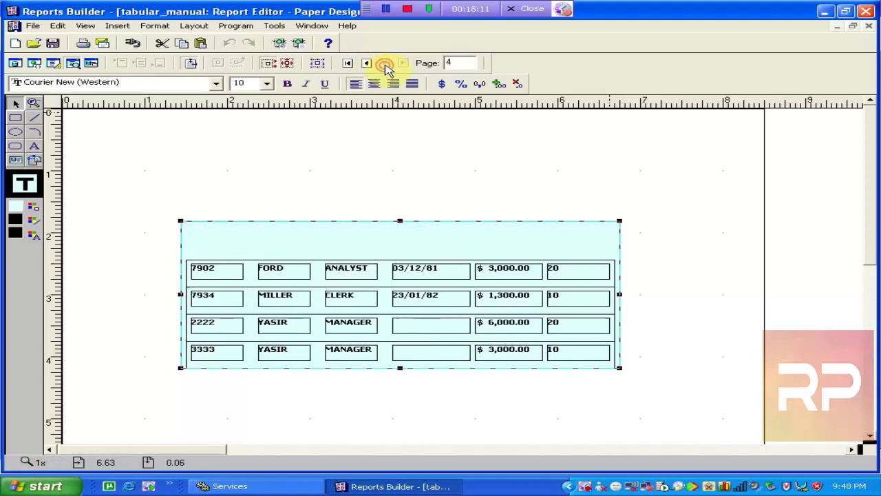
left_click(365, 63)
left_click(365, 63)
left_click(366, 63)
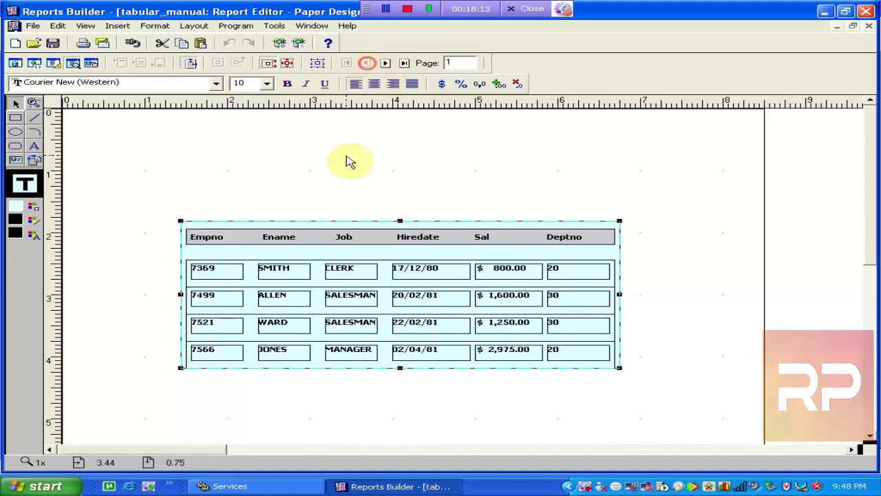
left_click(387, 66)
left_click(387, 66)
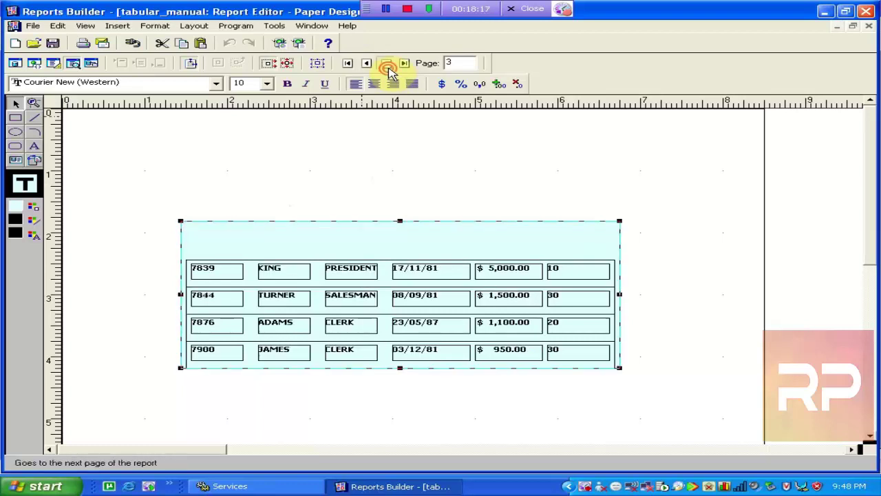
left_click(387, 65)
left_click(365, 63)
left_click(365, 63)
left_click(365, 63)
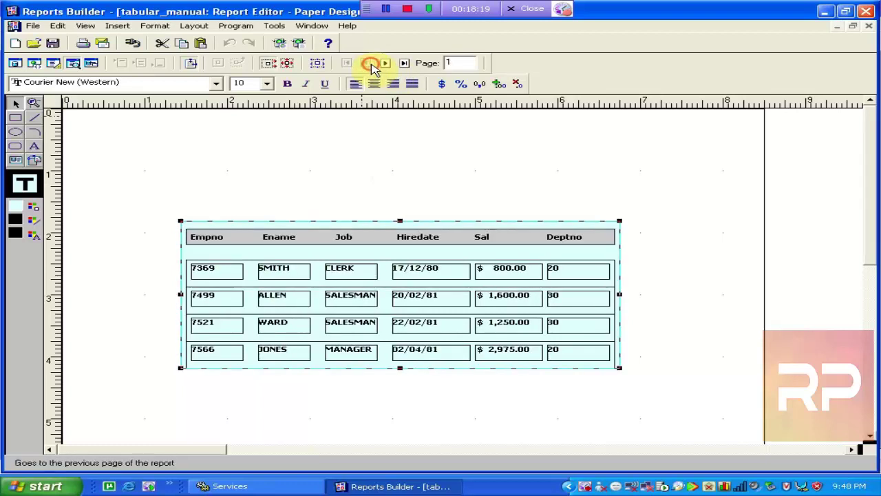
Step: In the paper layout, move the enclosing frame up toward the page top and extend its lower edge to about the 5-inch mark
left_click(15, 63)
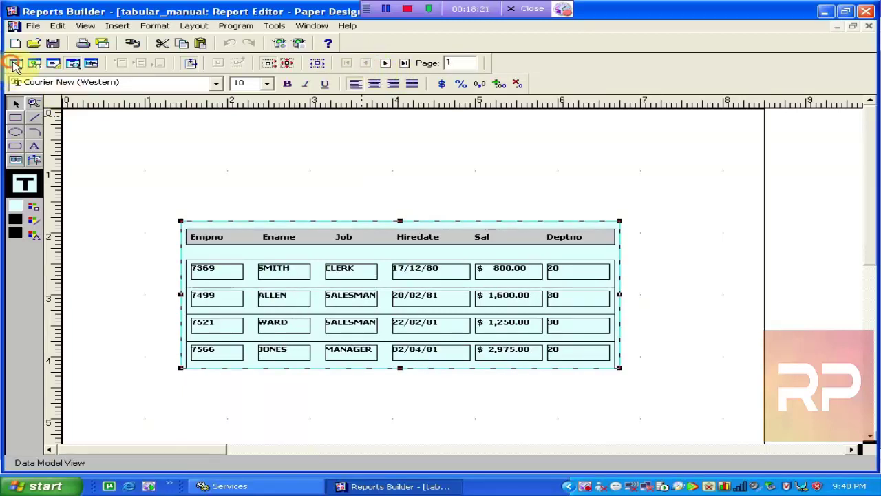
left_click(55, 63)
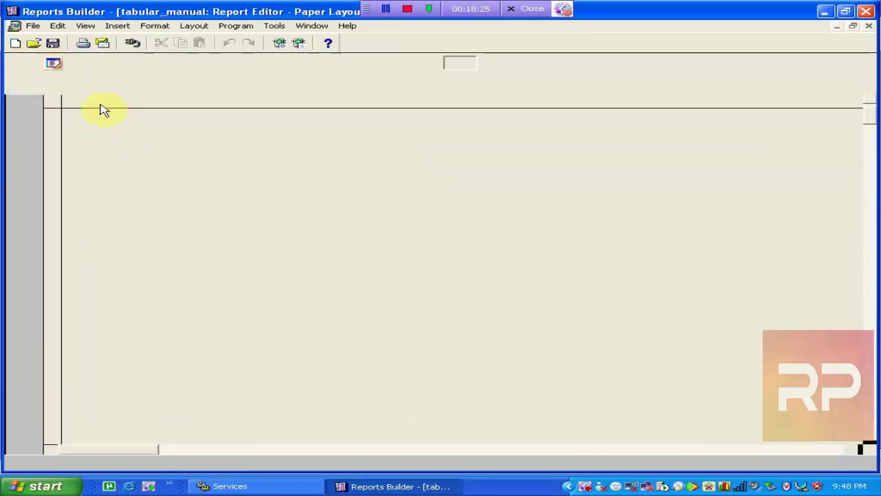
left_click(344, 358)
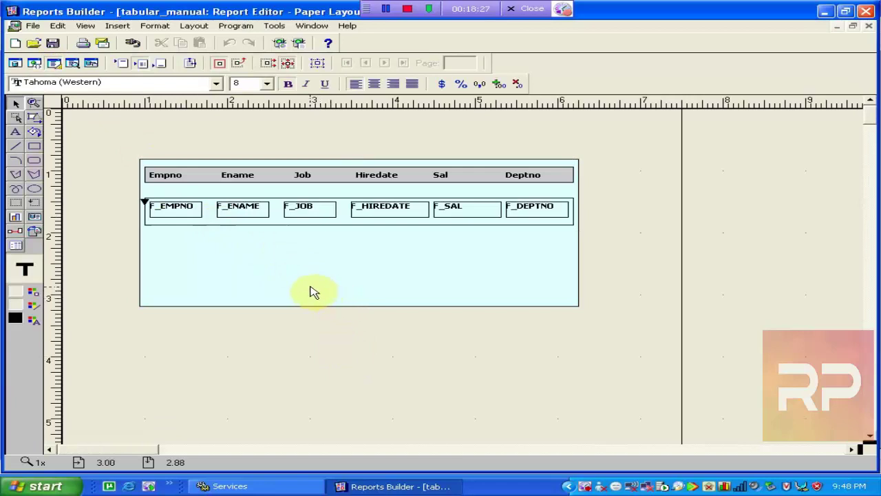
left_click(311, 292)
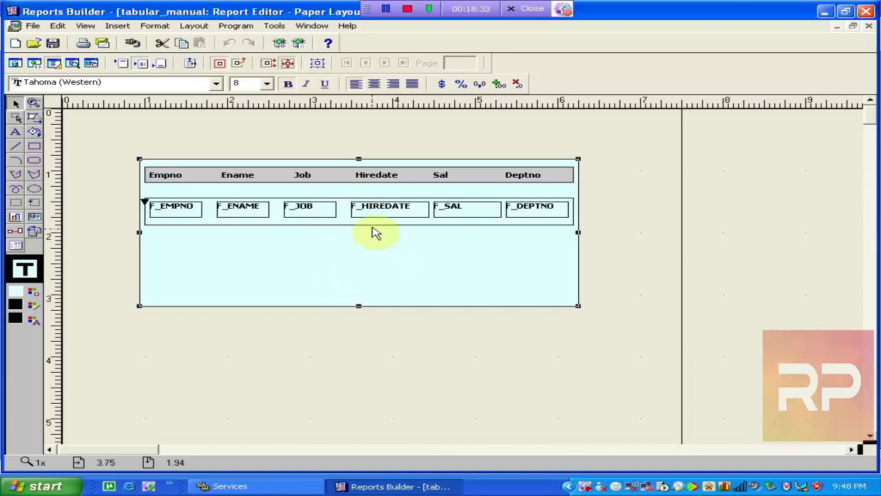
left_click_drag(358, 261, 367, 232)
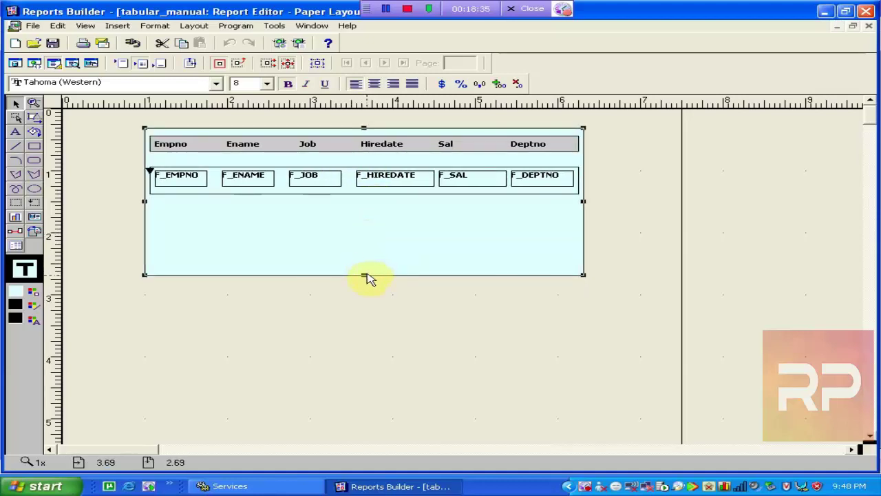
left_click_drag(364, 274, 342, 419)
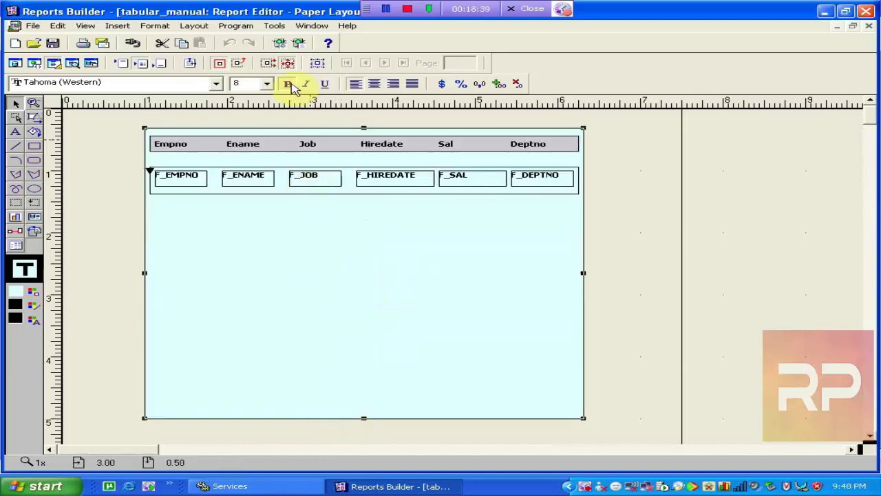
Step: Run the paper layout, examine the rows and headings on both output pages, and return to the layout
left_click(303, 42)
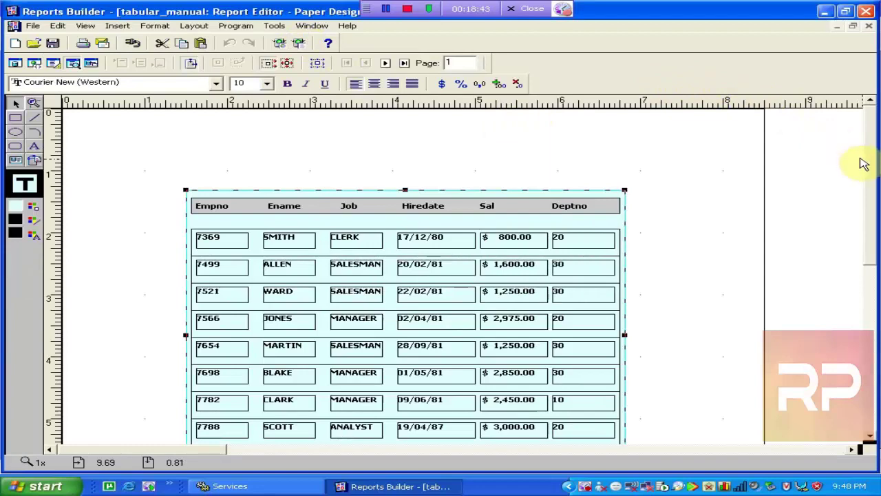
scroll(871, 164, "down", 3)
scroll(867, 135, "up", 3)
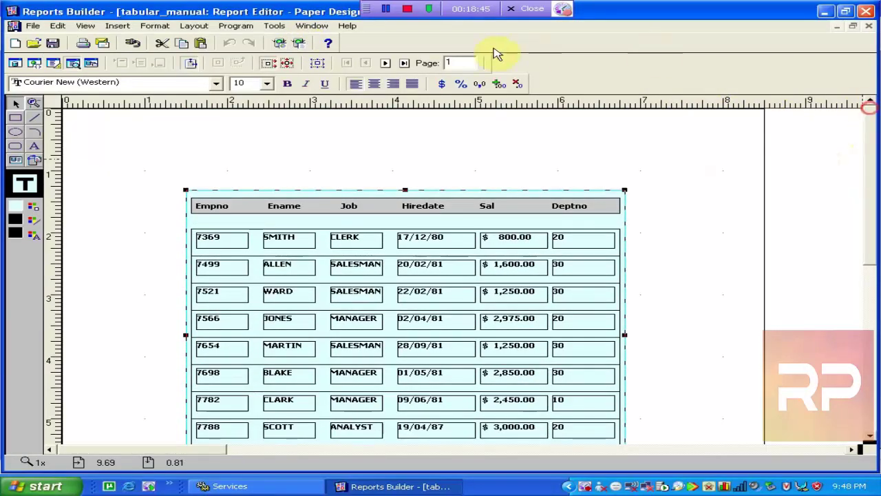
left_click(385, 62)
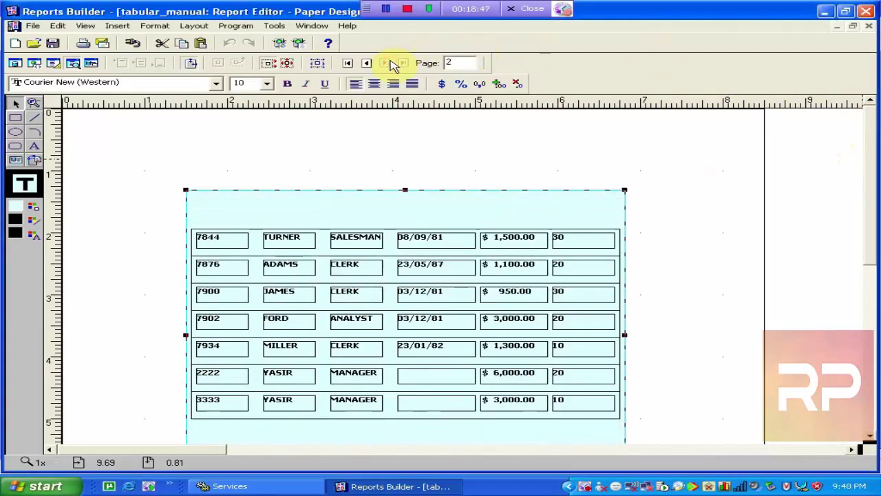
left_click(56, 64)
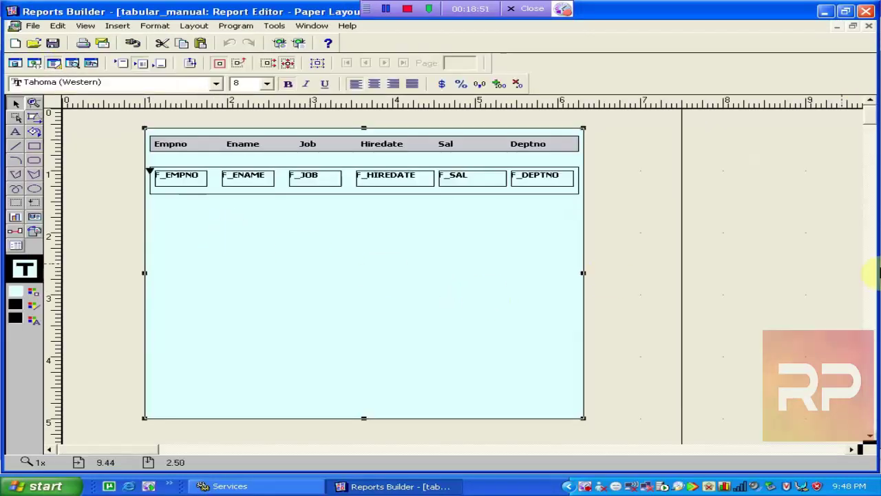
Step: Lengthen the enclosing frame until its lower edge reaches about the 6-inch mark
scroll(872, 122, "down", 5)
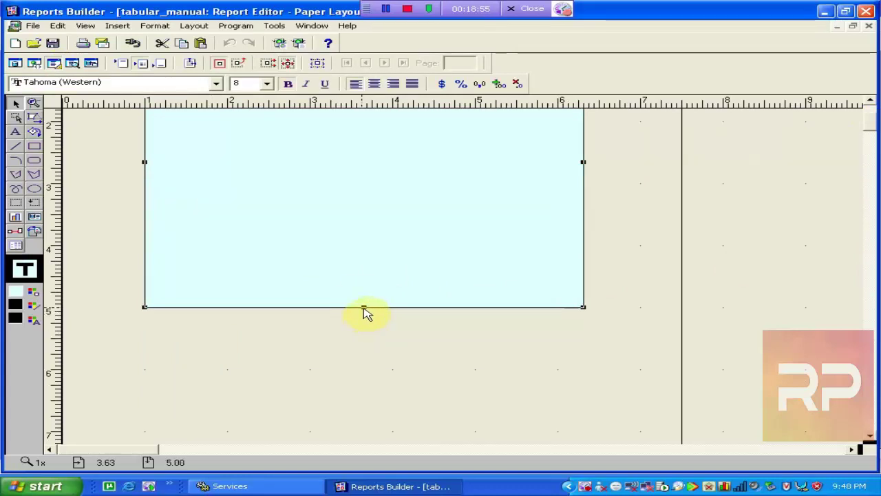
left_click_drag(363, 307, 374, 376)
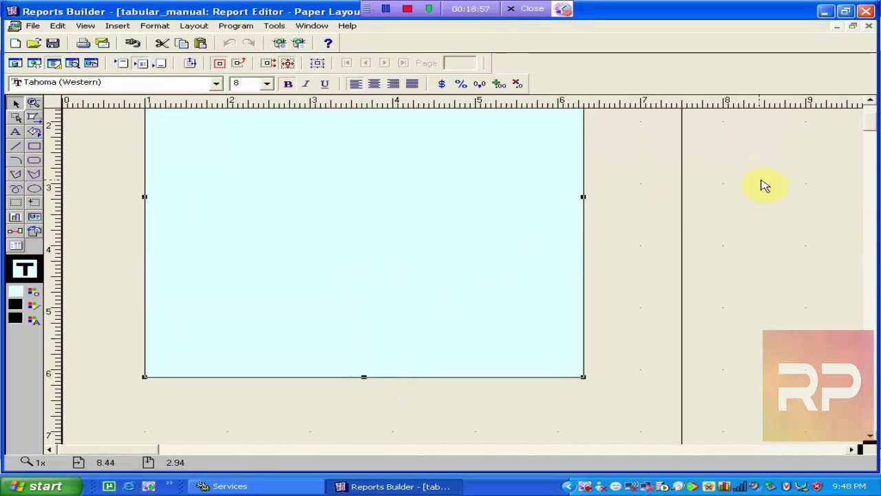
scroll(869, 123, "up", 4)
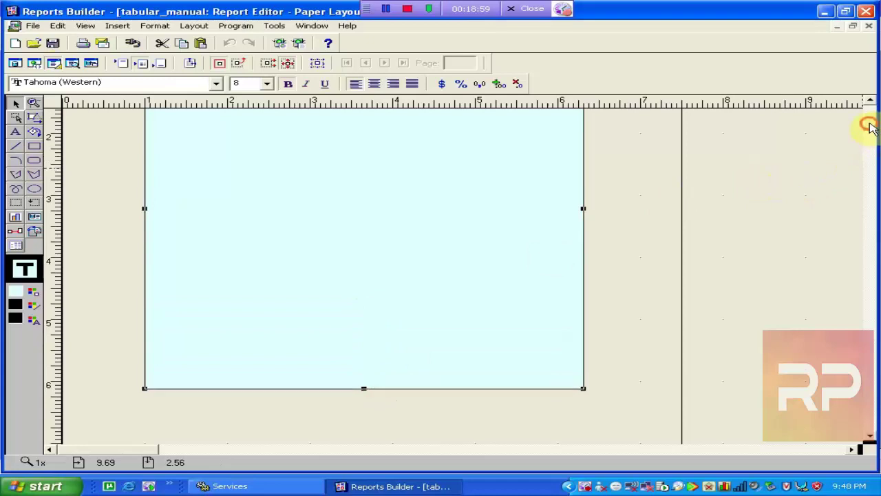
Step: Shorten the enclosing frame so that its lower edge sits just below the repeating row of fields
scroll(870, 124, "down", 4)
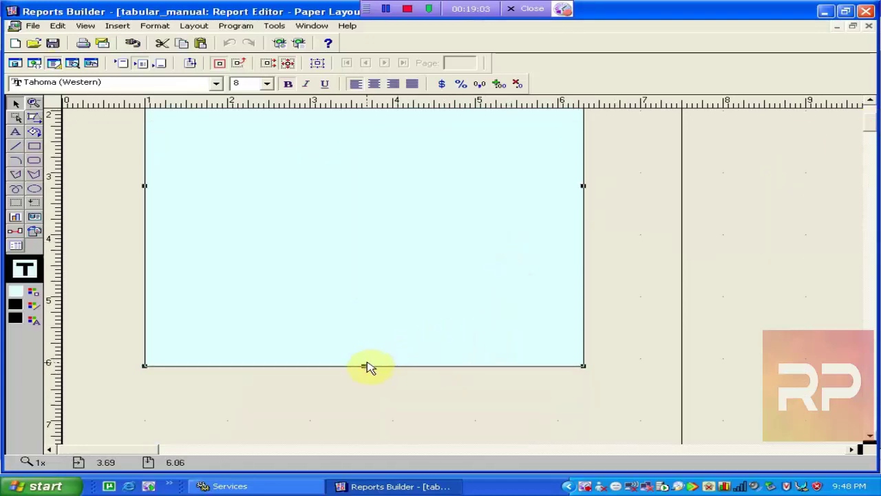
left_click_drag(364, 366, 389, 212)
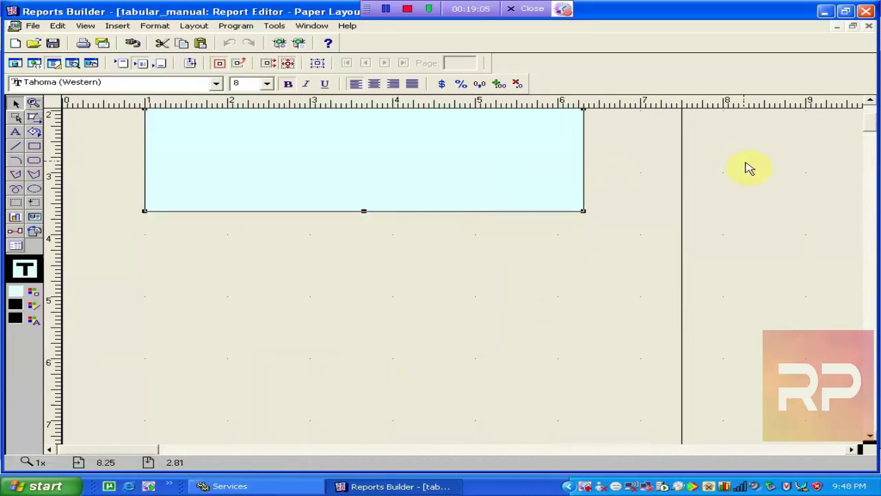
scroll(867, 131, "up", 4)
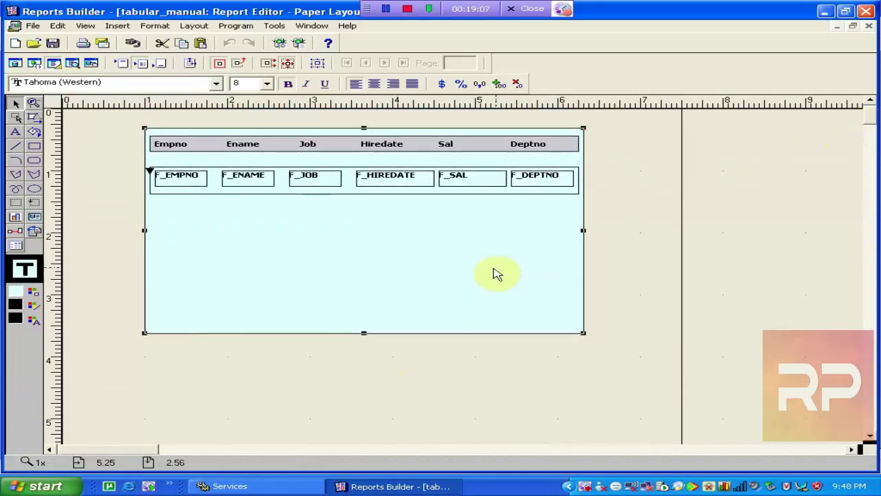
left_click_drag(367, 337, 402, 218)
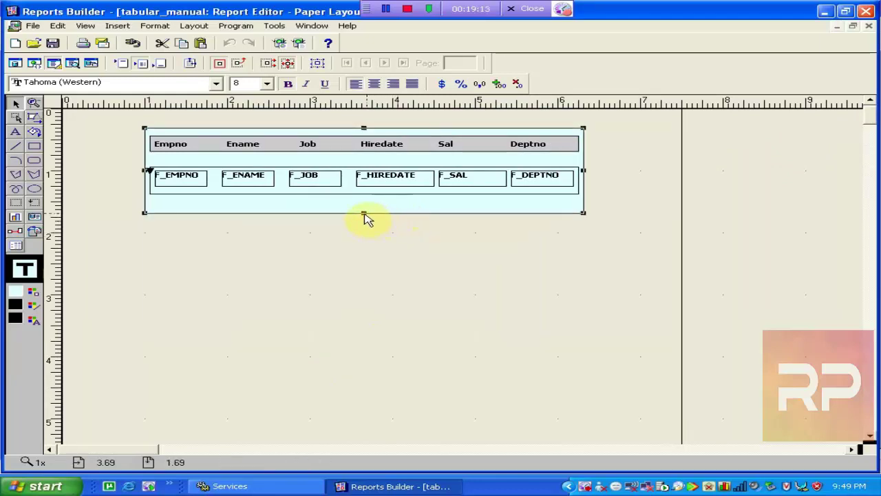
left_click_drag(367, 219, 367, 249)
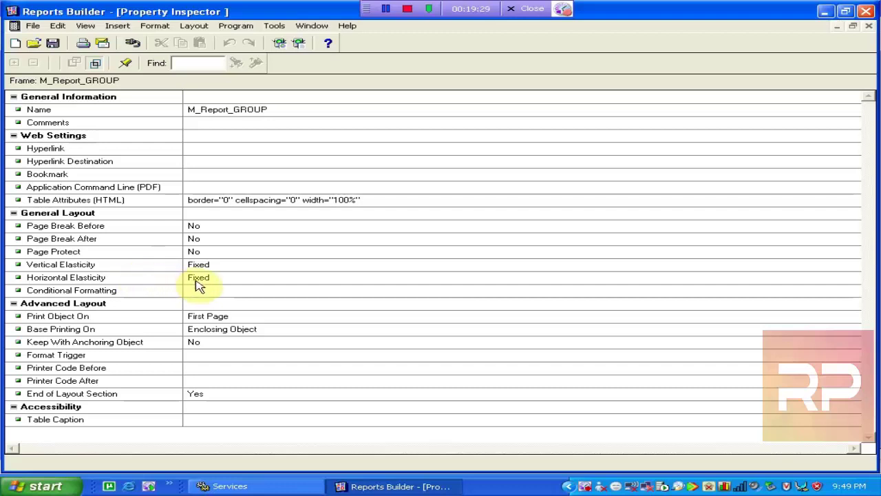
Step: Set the Vertical Elasticity of the M_Report_GROUP frame to Expand and return to the paper layout
left_click(216, 269)
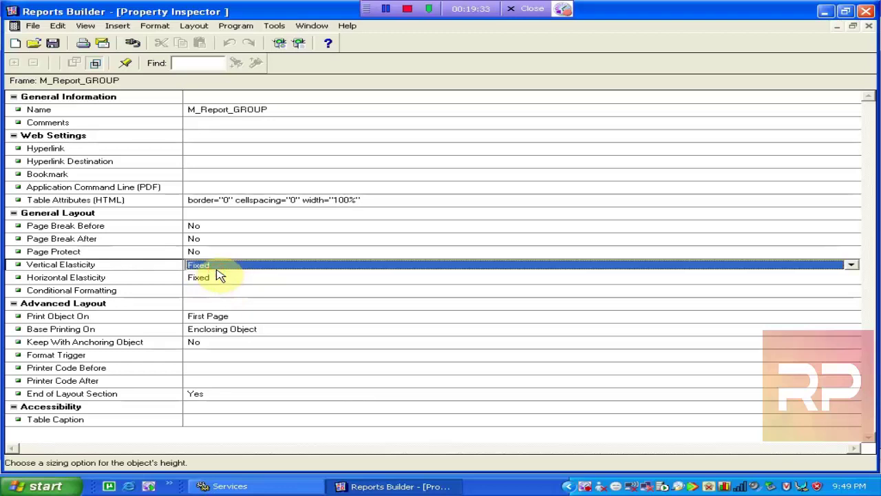
left_click(216, 269)
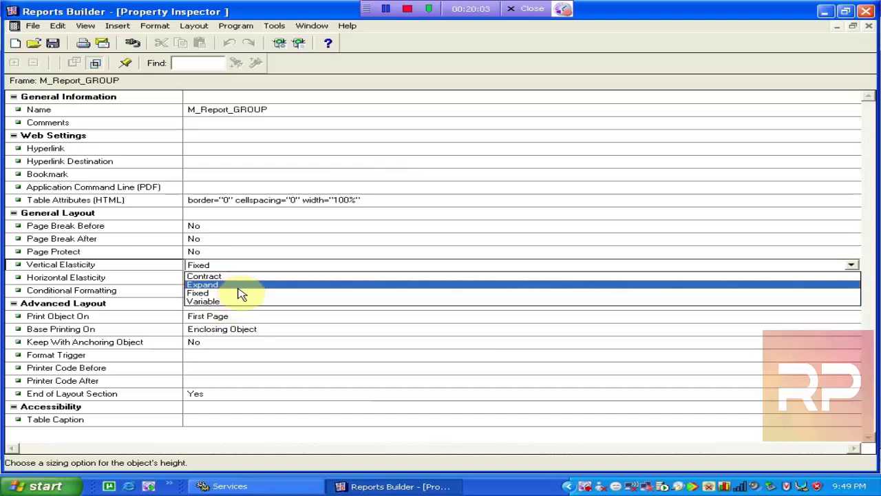
left_click(239, 291)
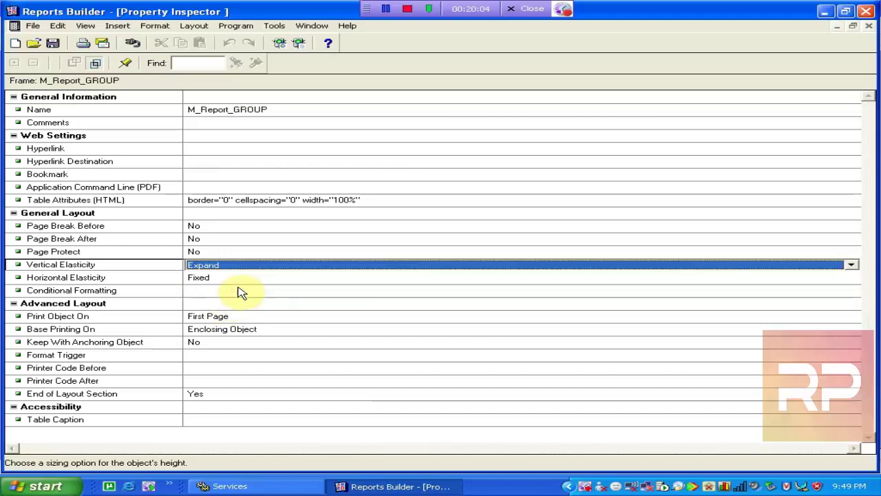
left_click(269, 252)
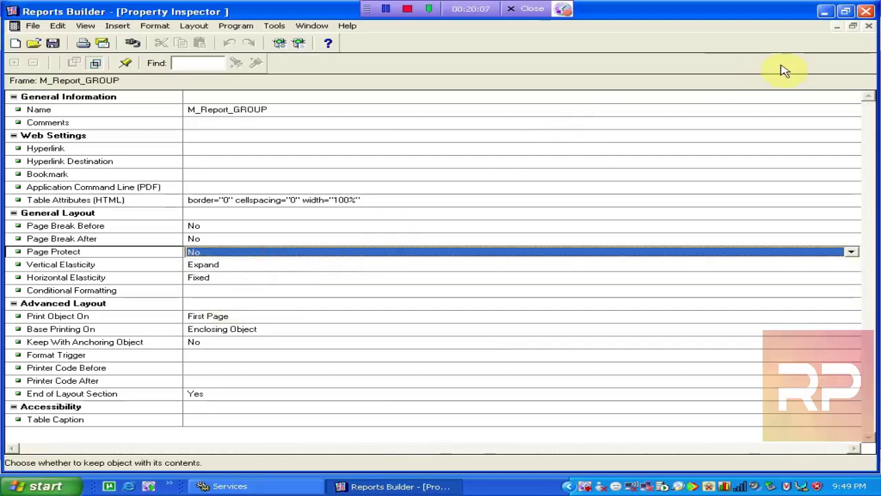
left_click(869, 27)
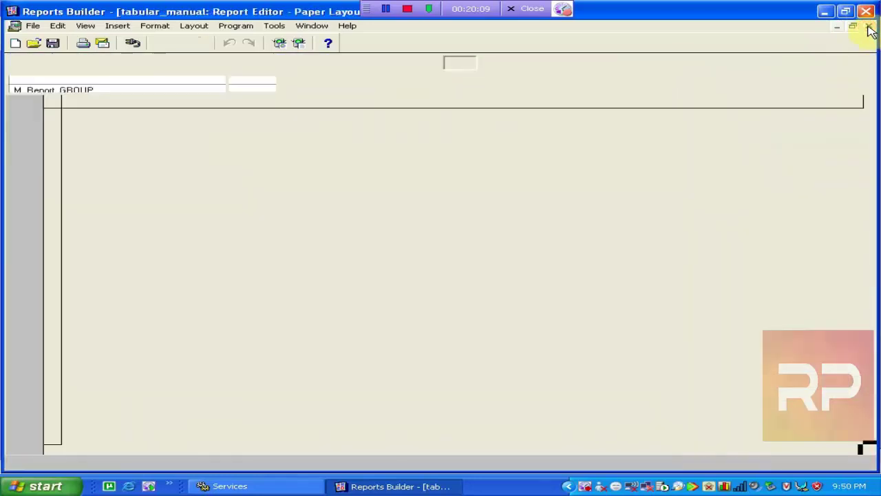
Step: Run the paper layout, check the employee rows and the page count of the output, and save the report
left_click(301, 42)
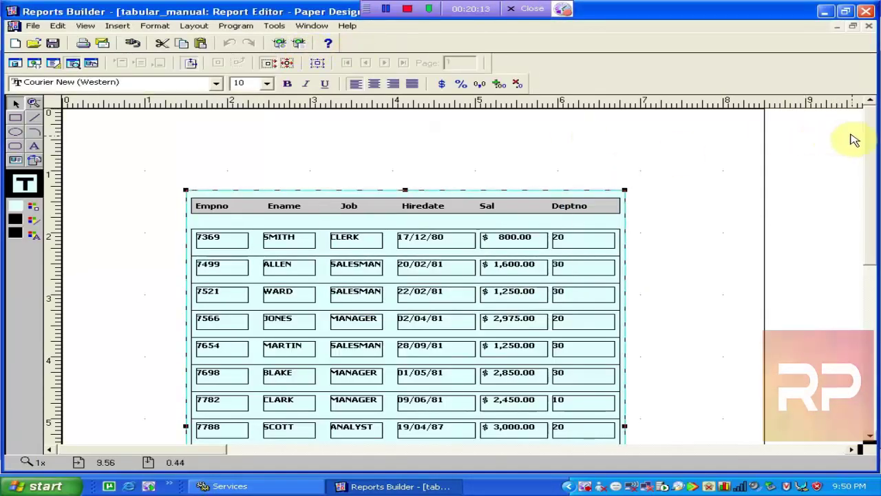
left_click_drag(867, 138, 871, 114)
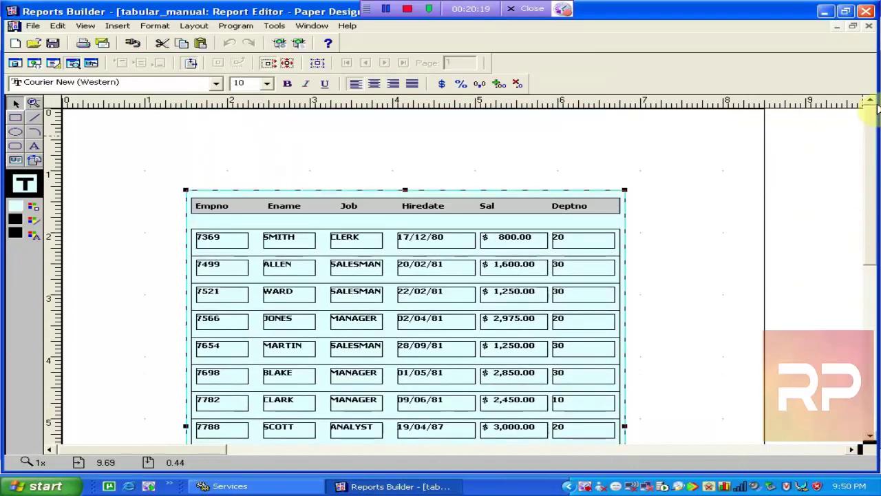
left_click(379, 62)
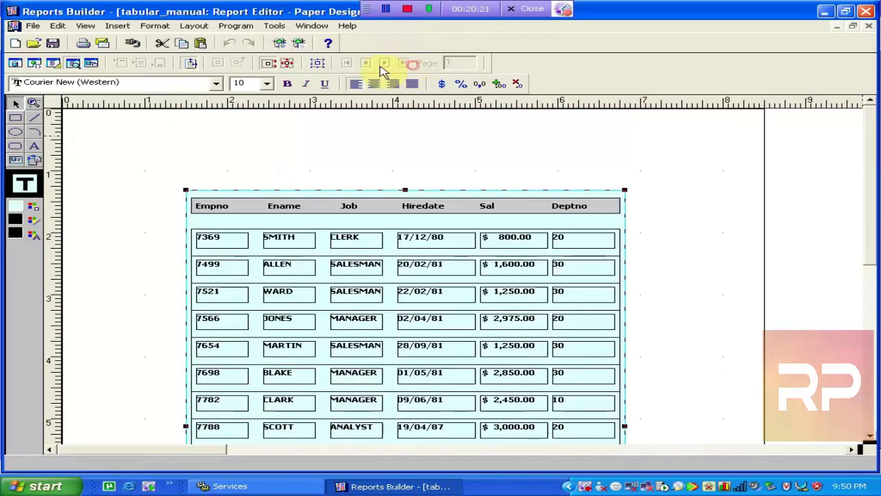
left_click(380, 63)
mouse_move(874, 133)
left_mouse_down()
mouse_move(876, 275)
mouse_move(873, 142)
left_mouse_up()
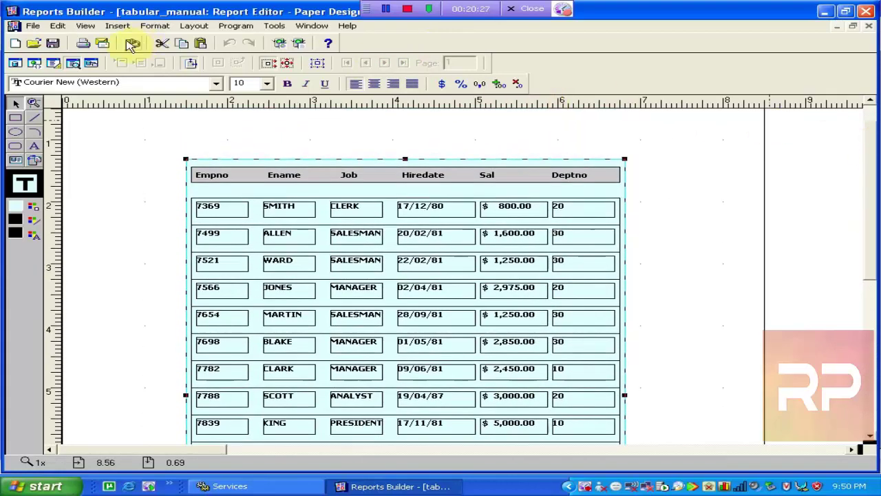
left_click(55, 43)
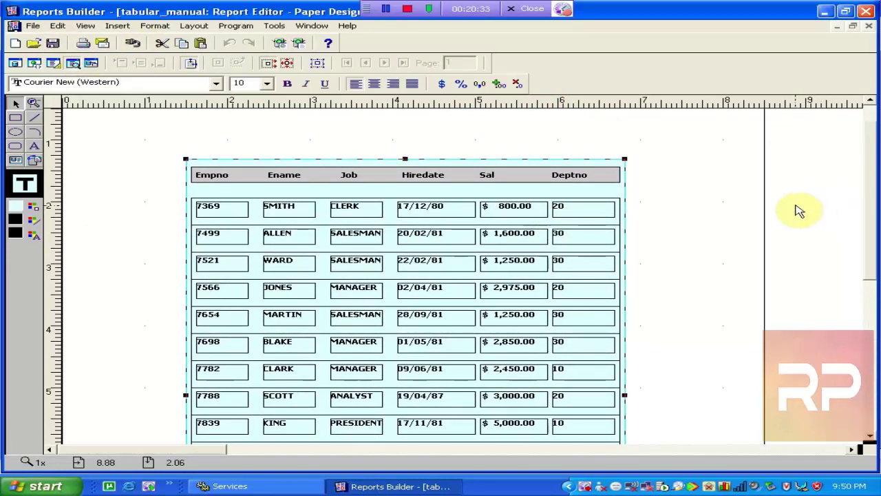
Step: Select the Ename heading and the Ename column values in turn to compare the single heading with its repeating field
left_click(288, 216)
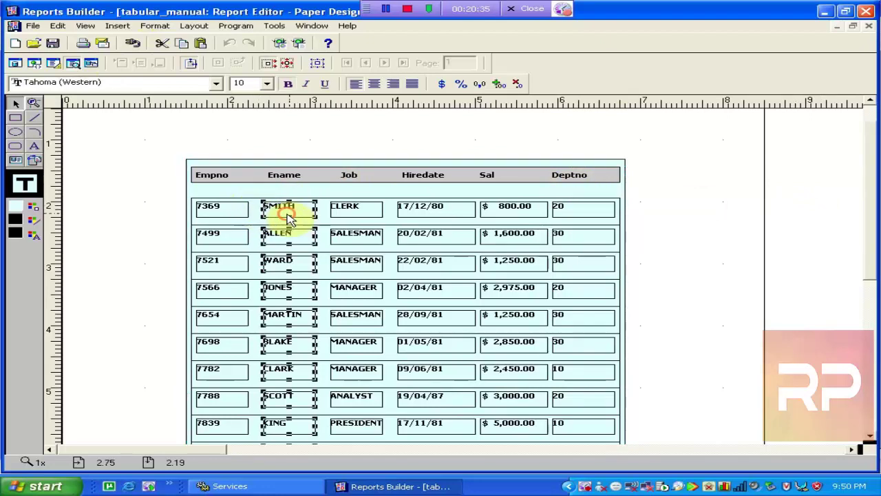
left_click(283, 177)
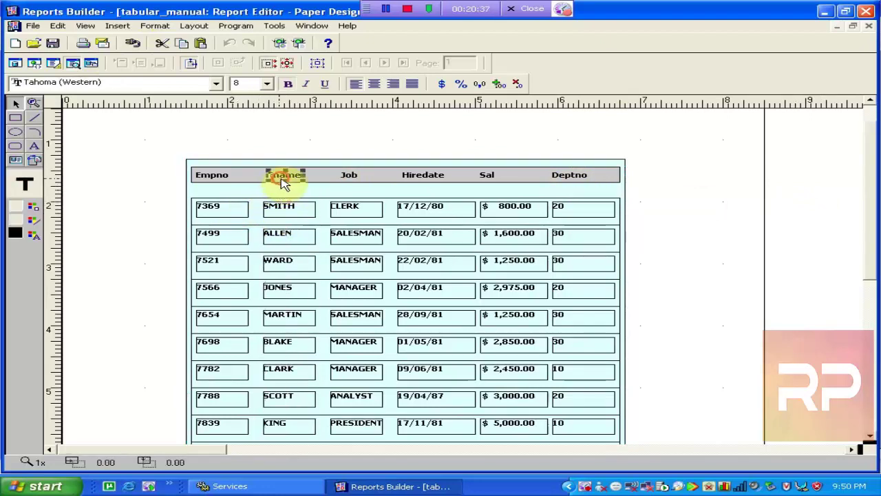
left_click(232, 207)
left_click(284, 210)
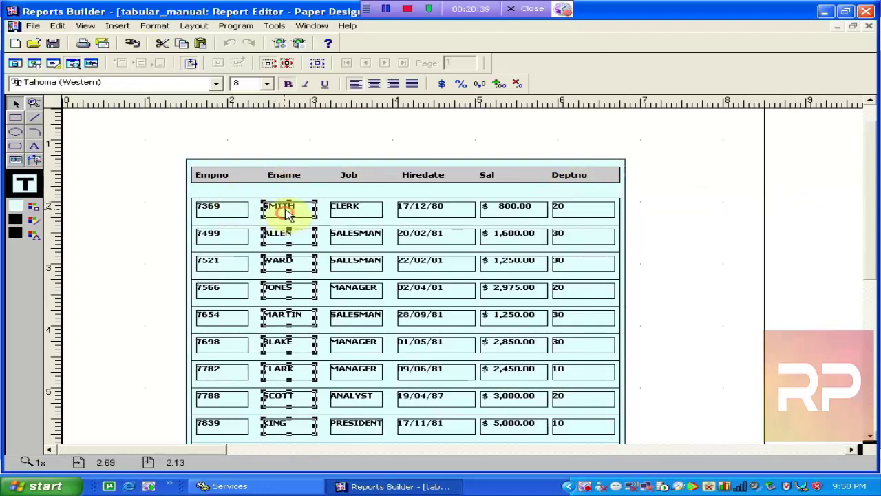
left_click(293, 177)
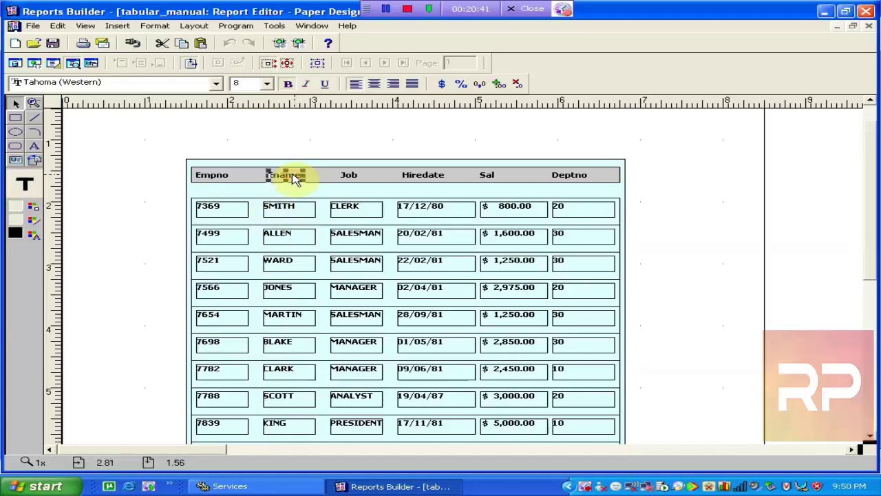
left_click(288, 218)
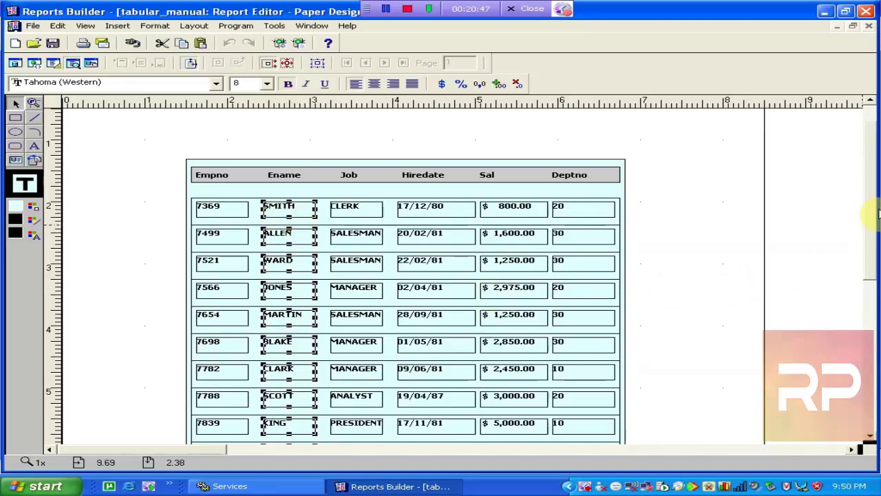
Step: Examine the repeated rows down to the end of the report and reselect the Ename column values
left_click_drag(874, 210, 878, 323)
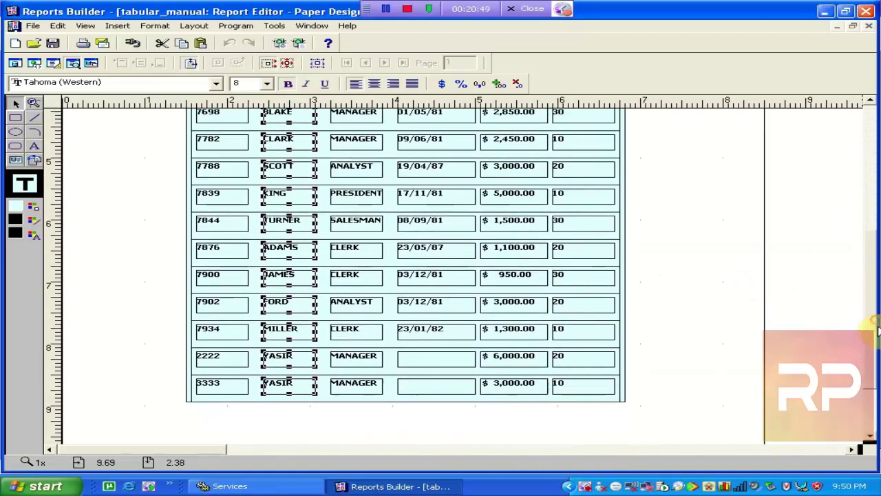
left_click_drag(711, 415, 296, 206)
left_click_drag(735, 255, 737, 256)
left_click_drag(869, 322, 863, 215)
left_click(278, 199)
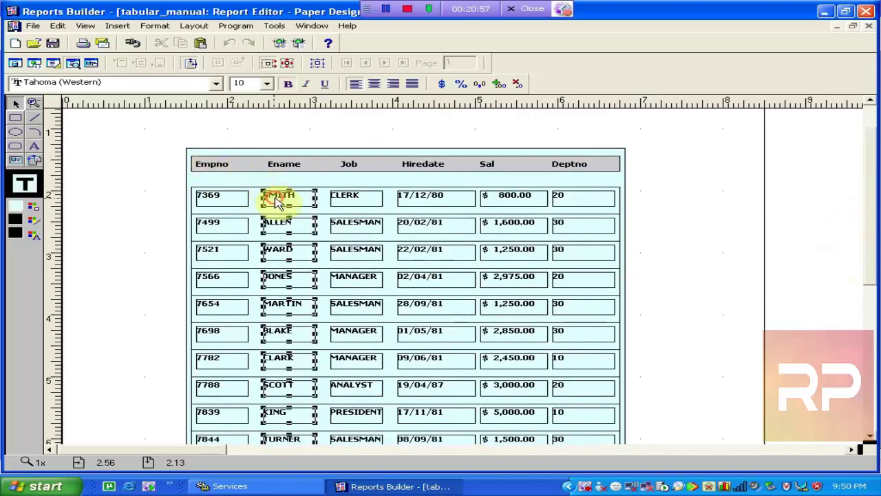
Step: Shift the Ename and Job column values left to close the gaps between columns, and slightly widen the Job field
key("Left")
key("Left")
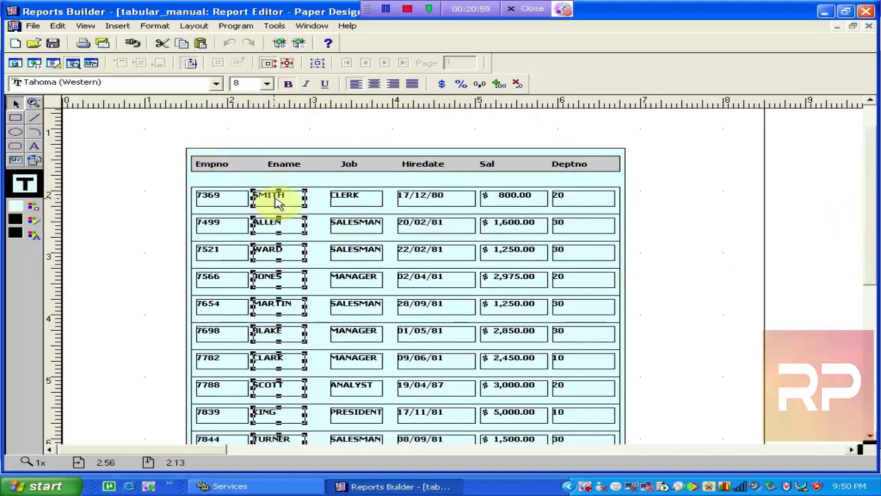
left_click(354, 201)
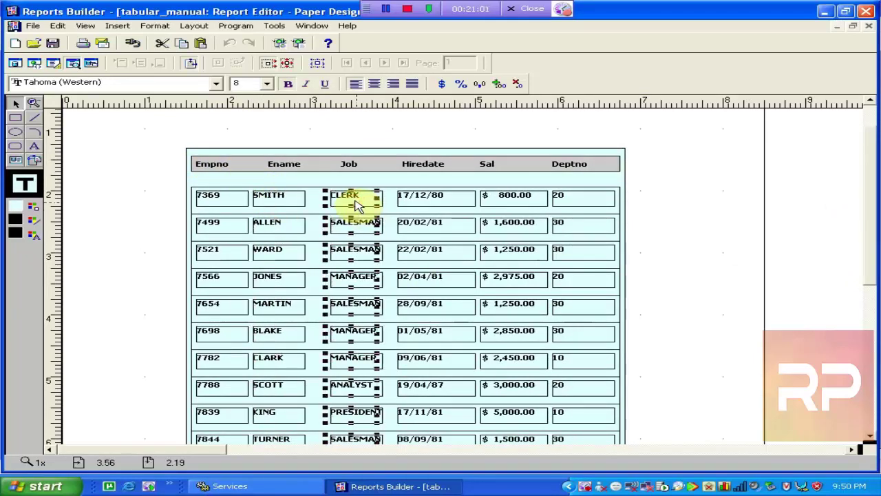
key("Left")
key("Left")
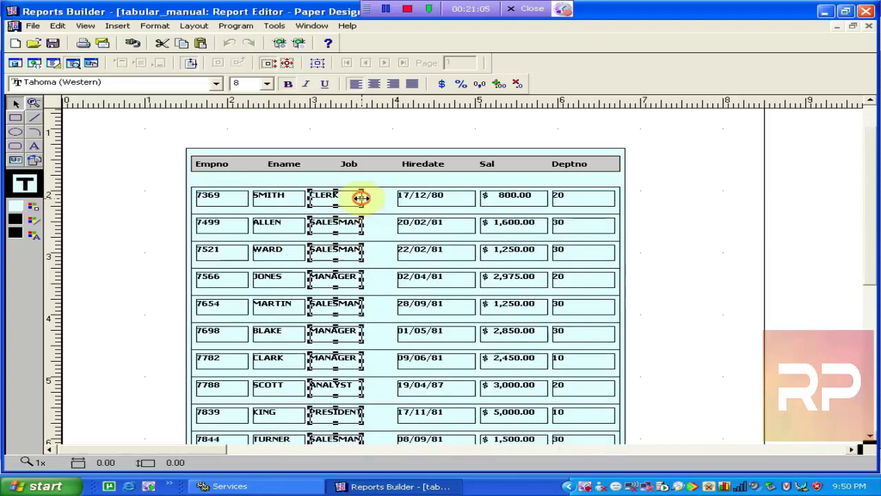
left_click_drag(361, 197, 368, 198)
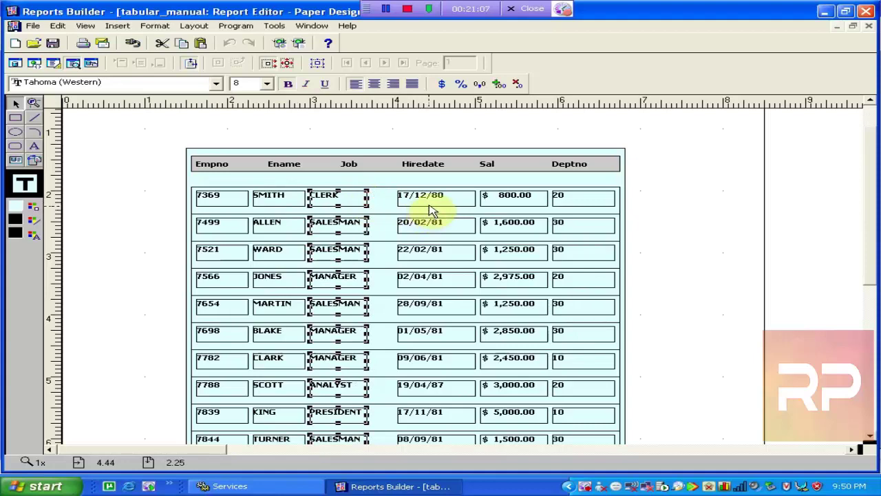
Step: Move the Hiredate column values left so they sit close beside the Job column
left_click(432, 206)
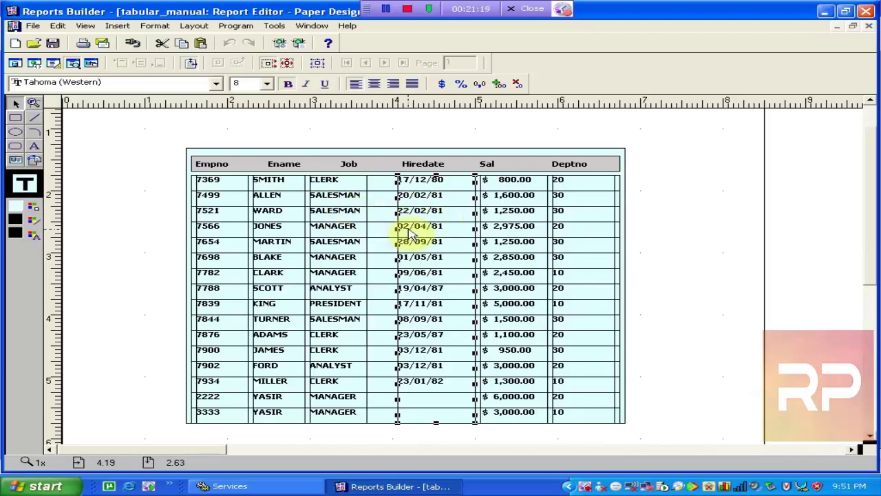
key("Left")
key("Left")
key("Left")
key("Left")
key("Left")
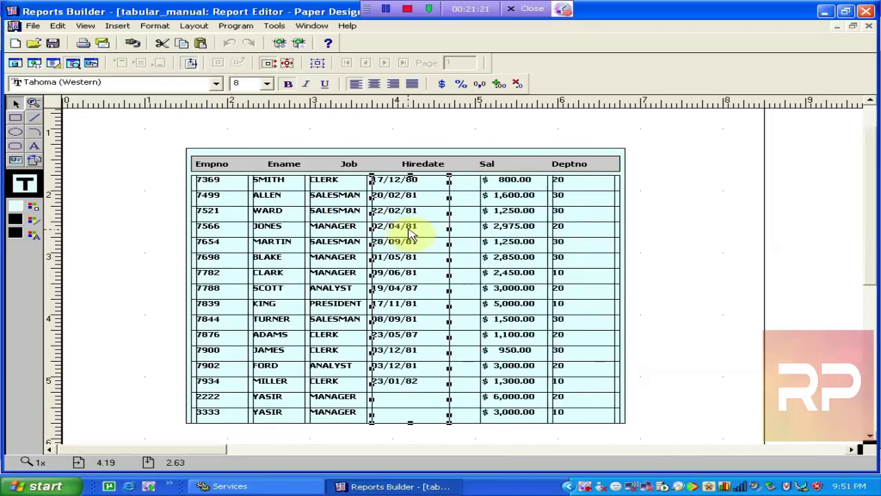
Step: Shift the Sal column values well to the left, away from the Deptno column, and try a small vertical nudge
left_click(494, 250)
key("Left")
key("Left")
key("Left")
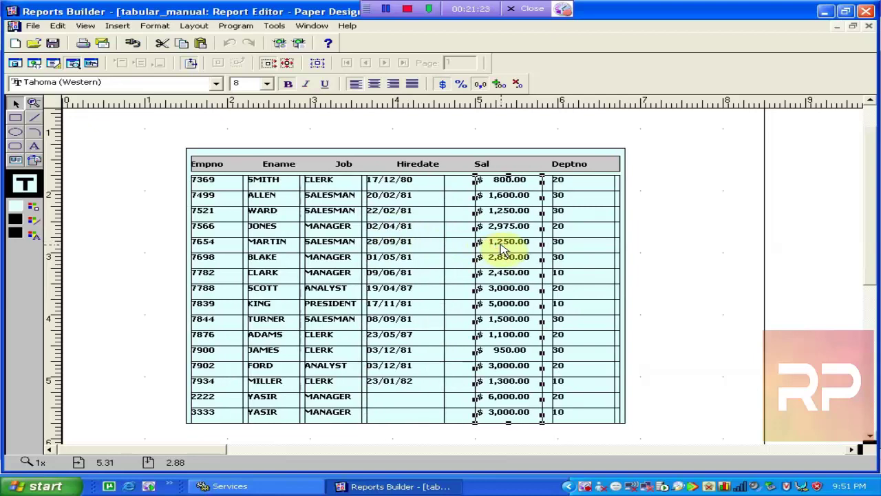
key("Left")
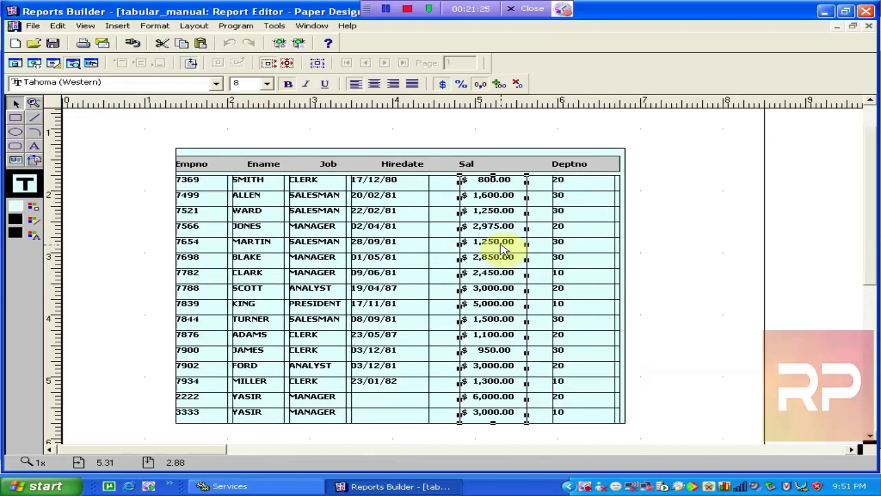
key("Left")
key("Left")
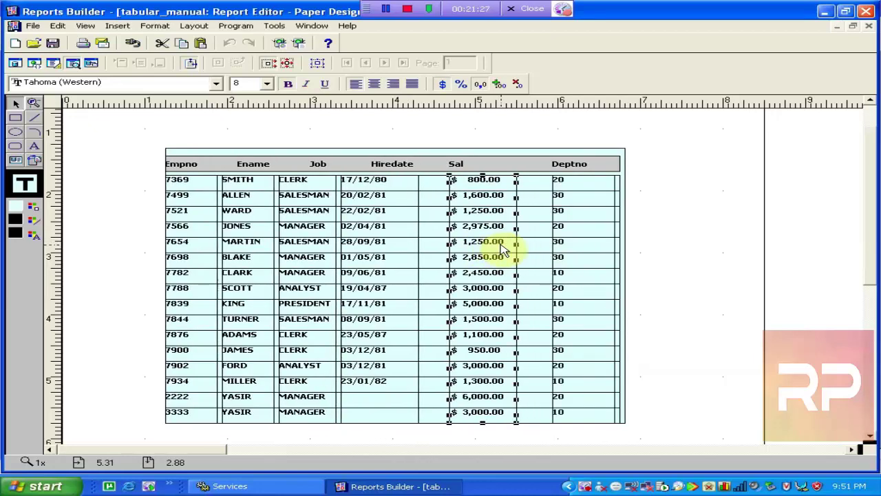
key("Left")
key("Left")
key("Left")
key("Left")
key("Left")
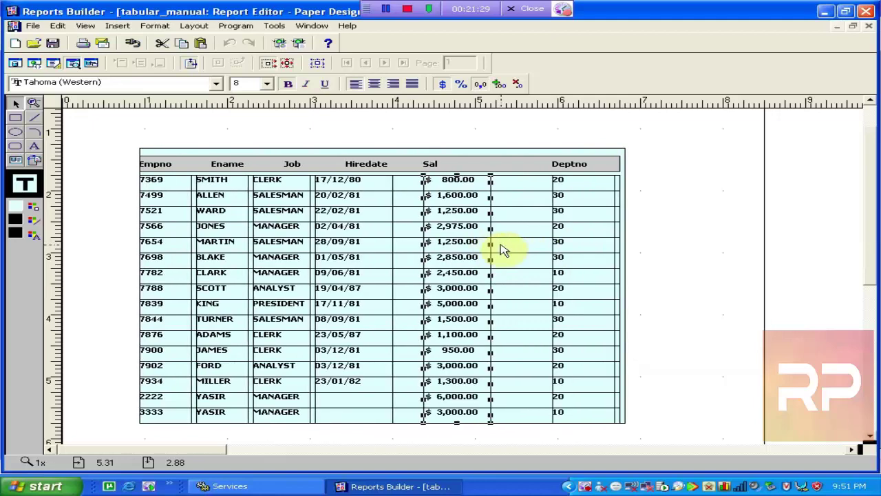
key("Left")
key("Left")
key("Down")
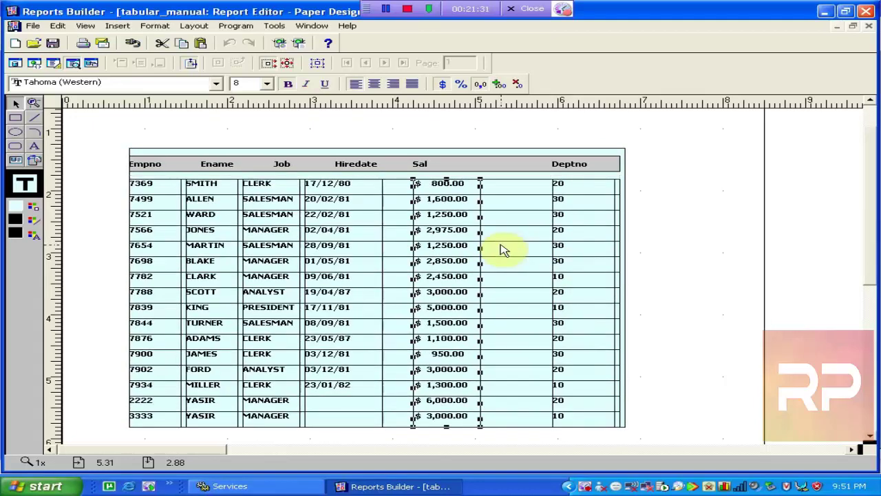
key("Up")
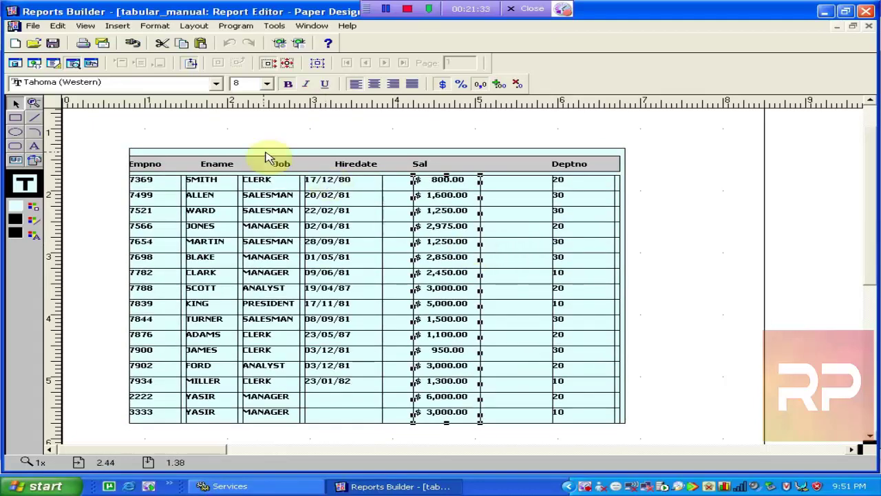
Step: Return to the paper layout, move the outer frame with its contents right and down, and enlarge it slightly from its lower-right corner
left_click(58, 62)
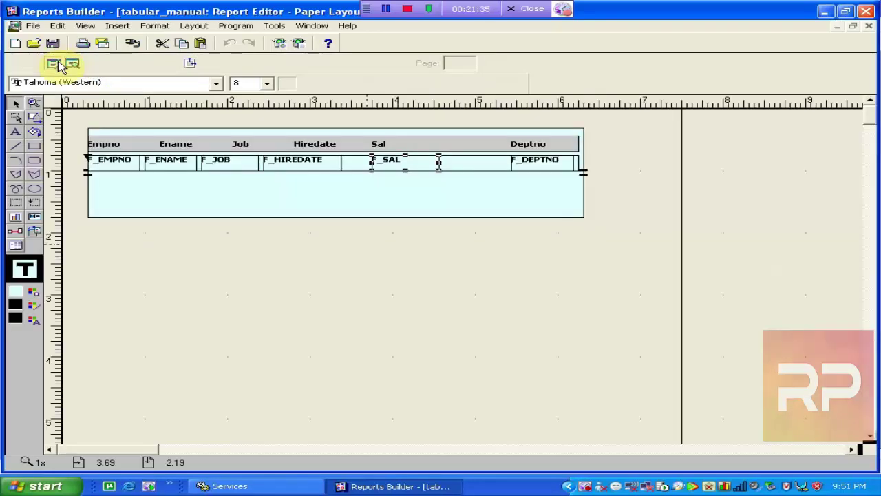
left_click(473, 248)
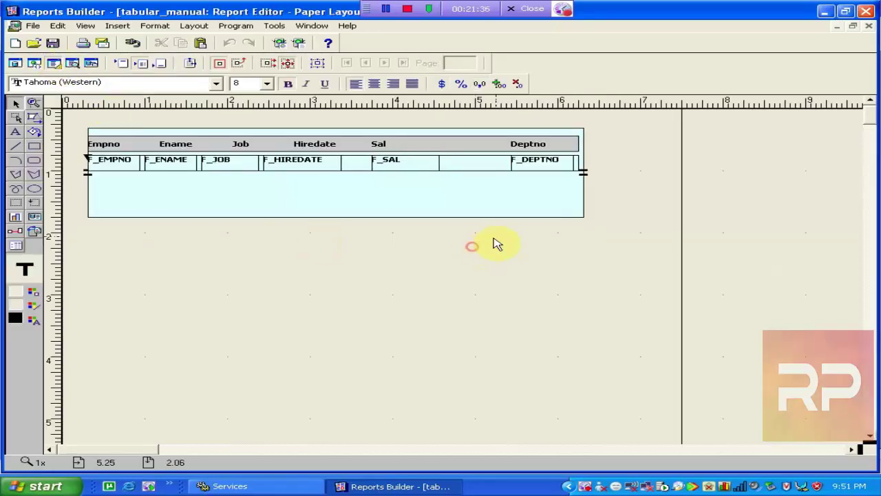
left_click(533, 204)
left_click(506, 201)
left_click_drag(506, 202, 542, 210)
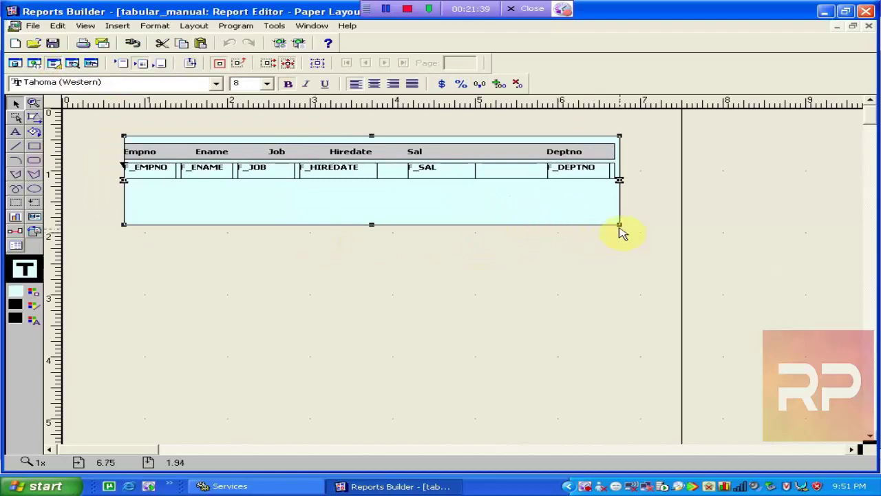
left_click_drag(620, 225, 637, 236)
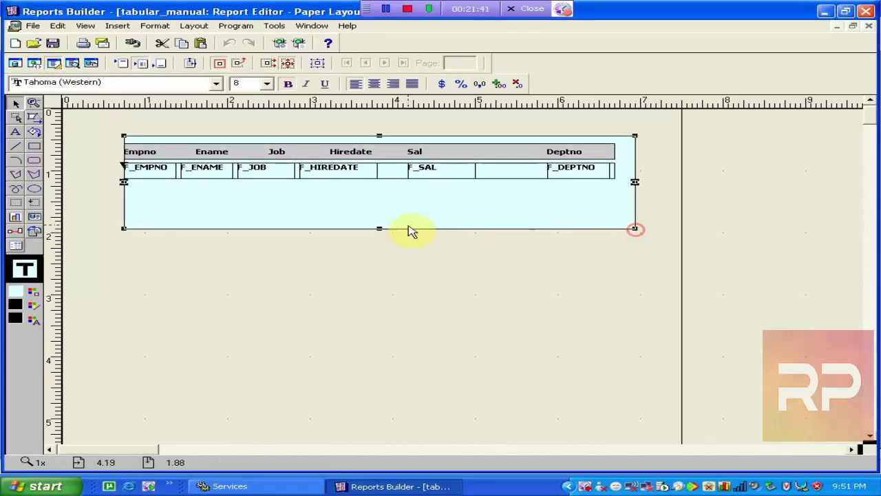
scroll(77, 409, "down", 3)
right_click(77, 409)
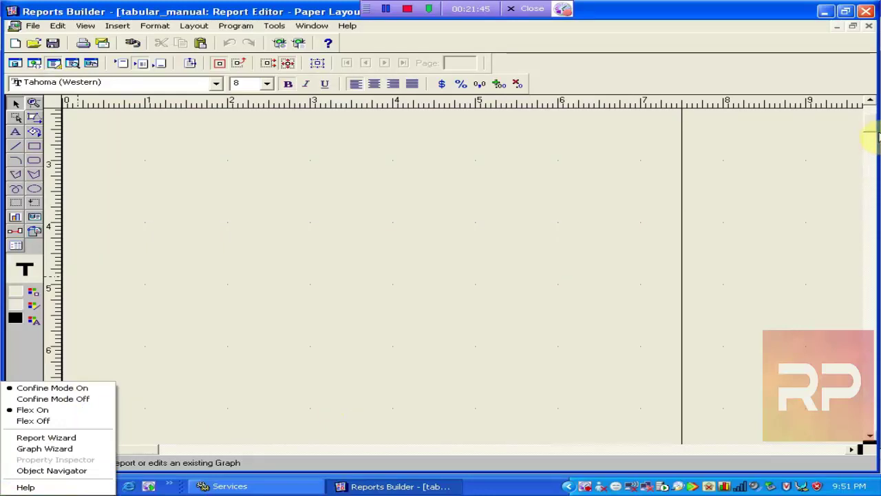
left_click_drag(872, 131, 871, 116)
scroll(630, 220, "down", 7)
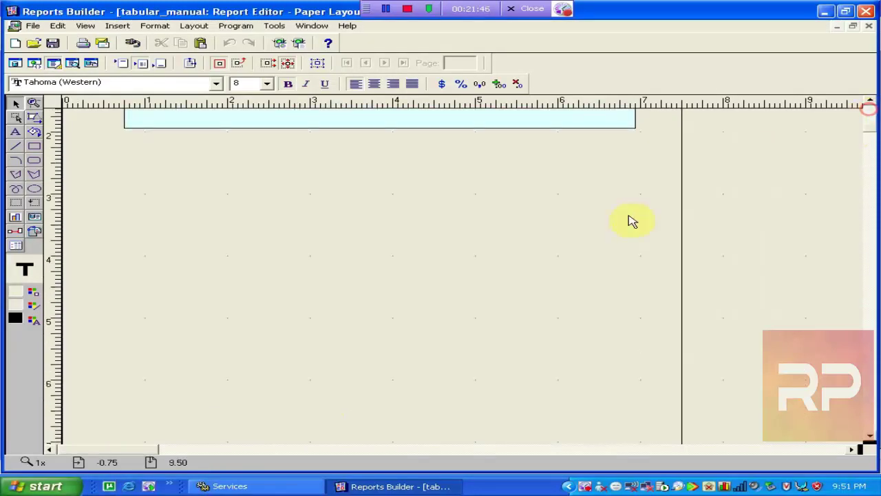
scroll(718, 124, "down", 3)
right_click(717, 122)
left_click(665, 135)
scroll(665, 135, "down", 2)
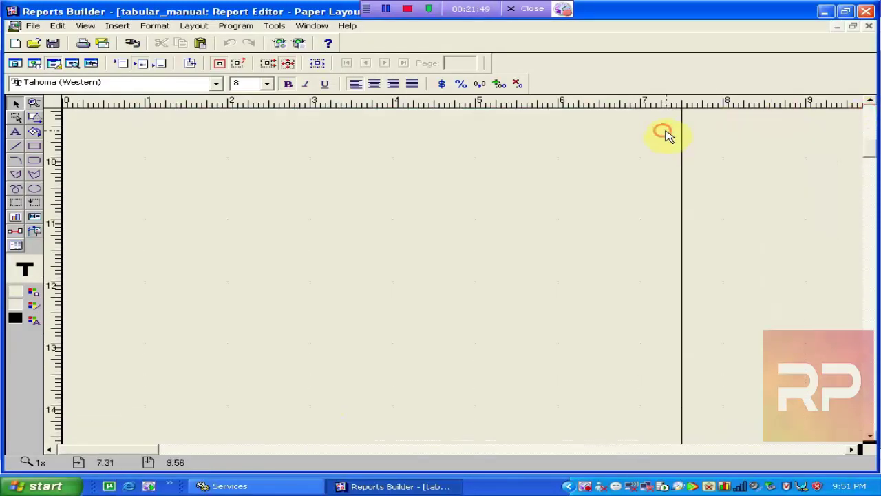
left_click_drag(871, 155, 870, 109)
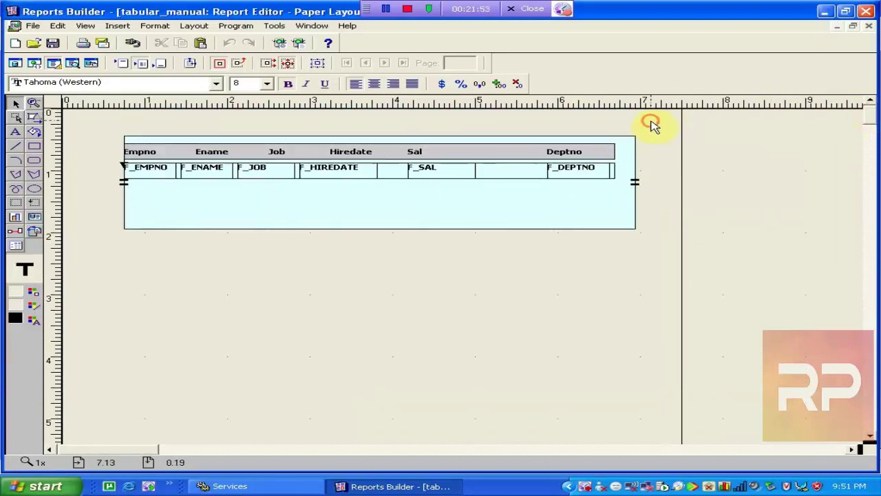
Step: Move the gray heading frame slightly right so it clears the outer frame's left edge
left_click(482, 165)
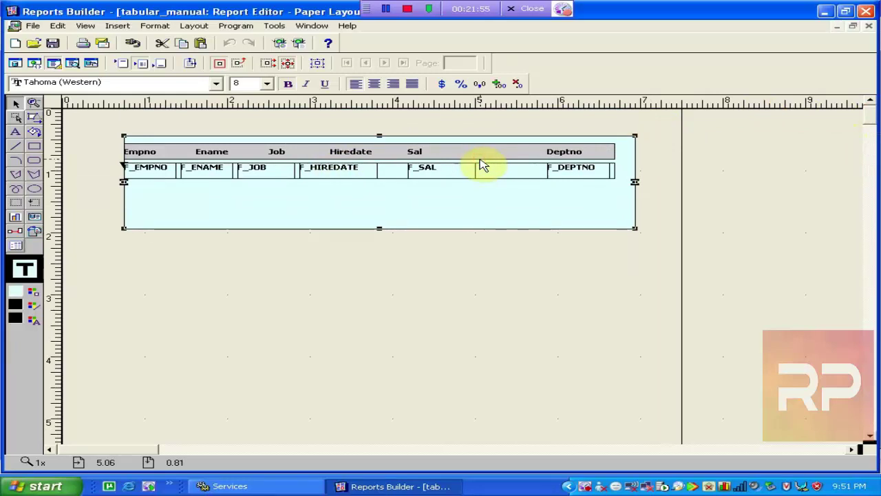
left_click(455, 153)
left_click(499, 149)
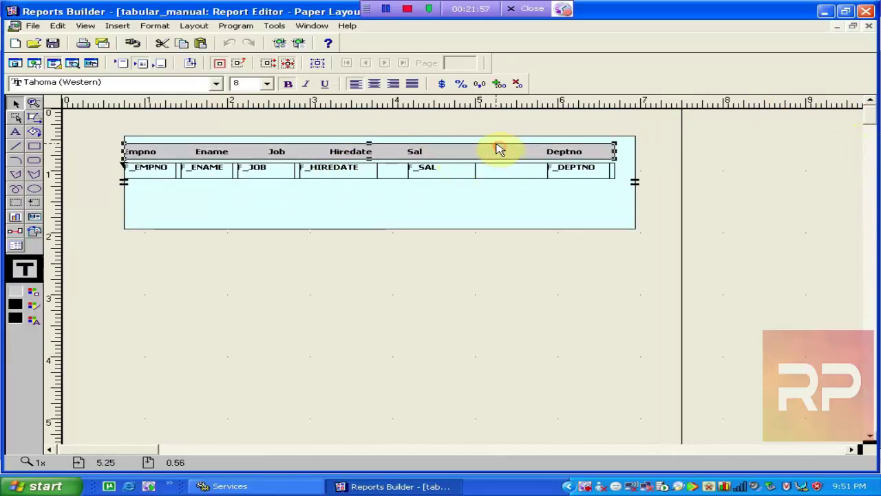
left_click_drag(499, 149, 504, 149)
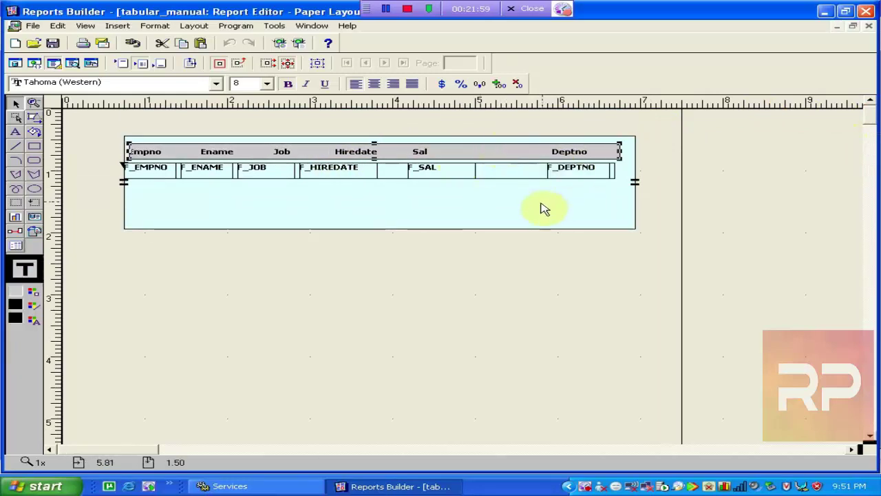
Step: Align the repeating frame with the heading frame and make it taller, leaving space above and below its fields
left_click(521, 178)
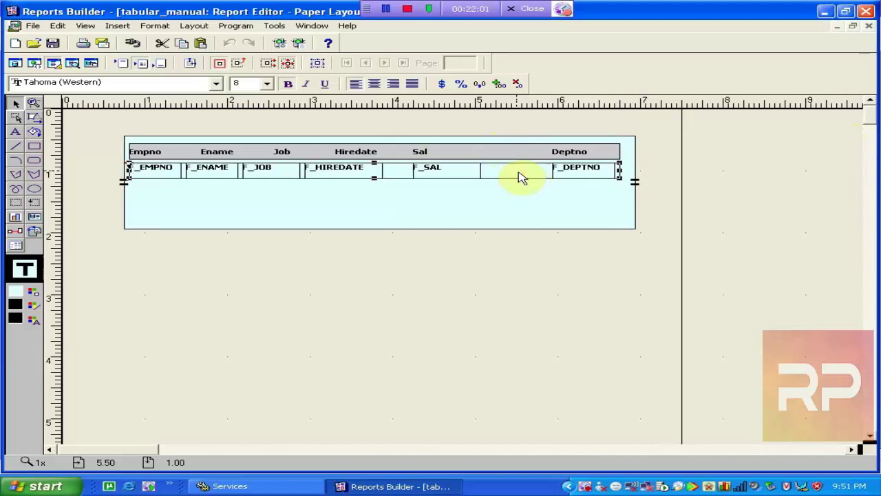
left_click_drag(521, 177, 522, 179)
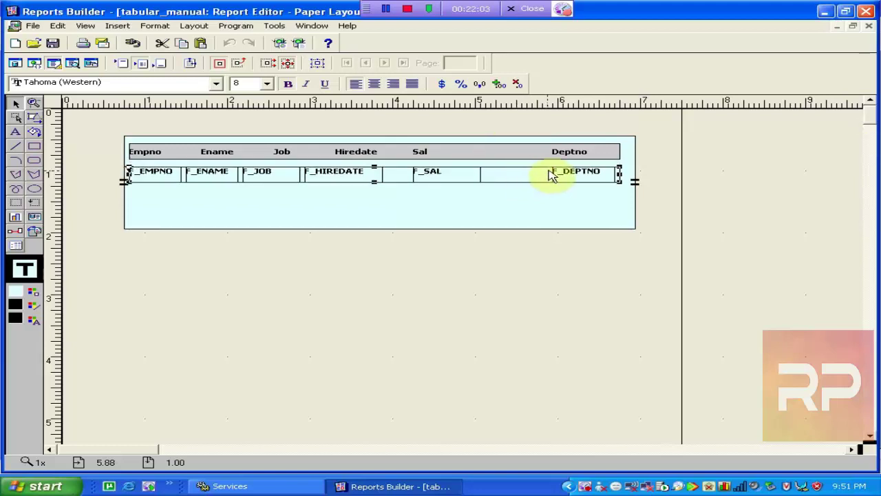
left_click_drag(377, 184, 374, 163)
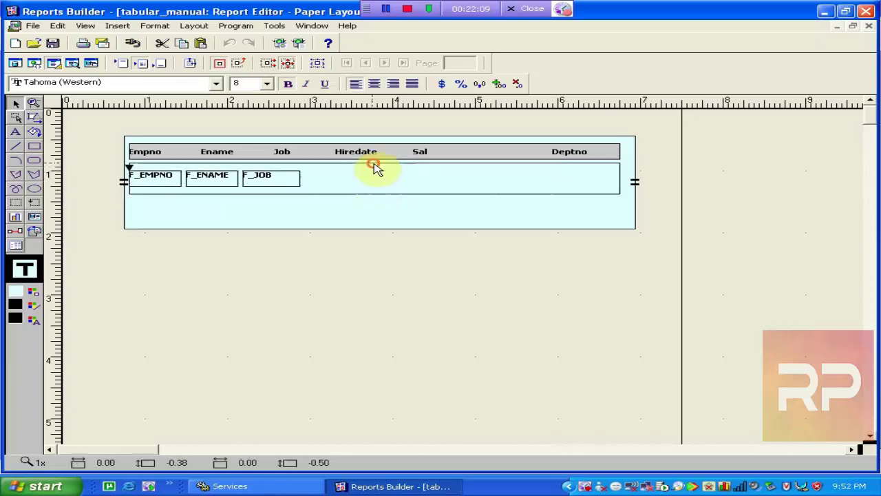
Step: Move the Sal heading right, toward the Deptno heading, within the heading frame
left_click(420, 153)
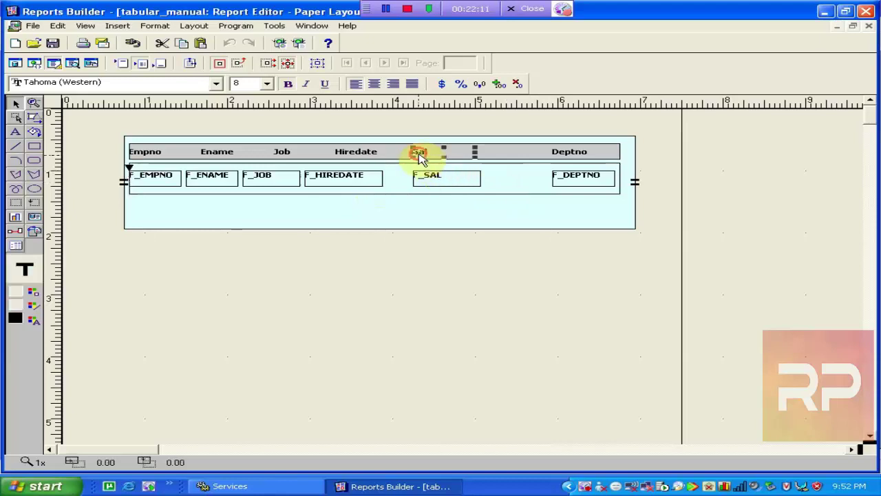
key("Right")
key("Right")
key("Right")
key("Right")
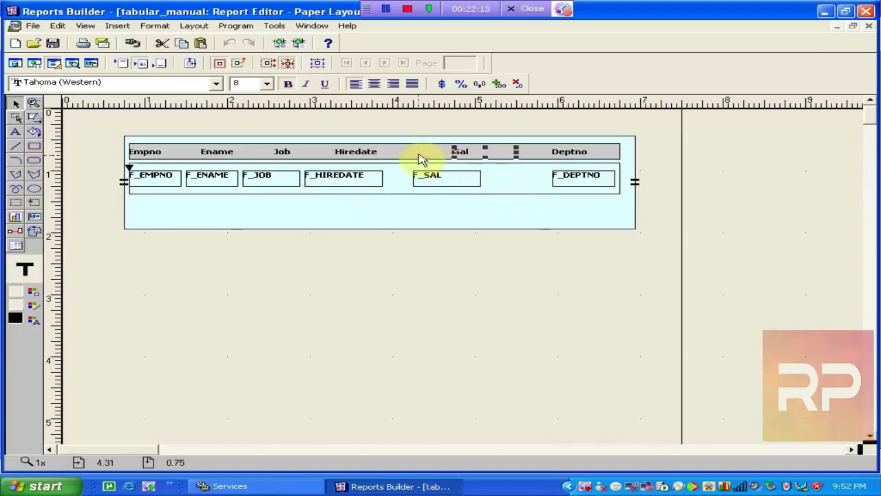
Step: Move the F_SAL field right until it lines up beneath the Sal heading
left_click(456, 185)
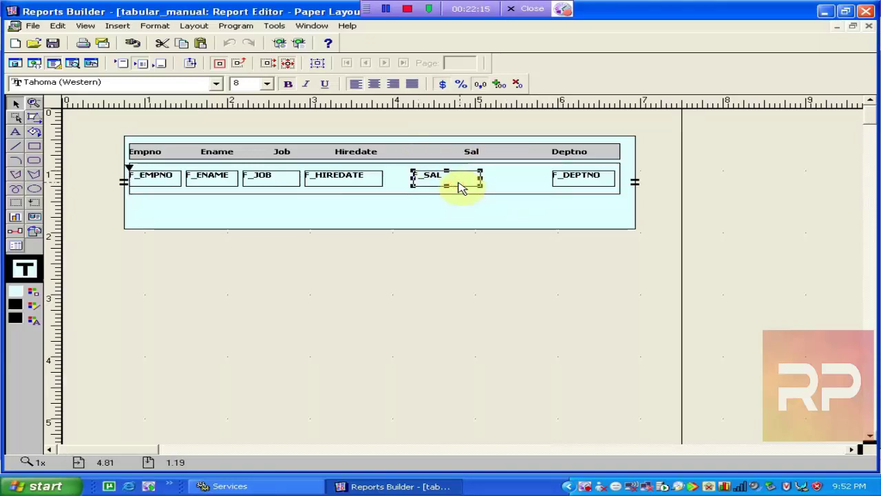
key("Right")
key("Right")
key("Right")
key("Right")
key("Right")
key("Right")
key("Right")
key("Right")
key("Right")
key("Right")
key("Right")
key("Right")
key("Right")
key("Right")
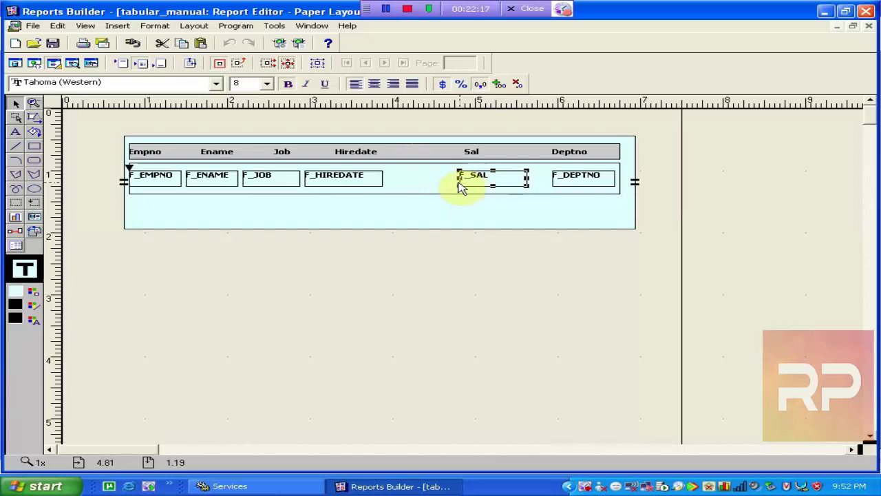
left_click(689, 171)
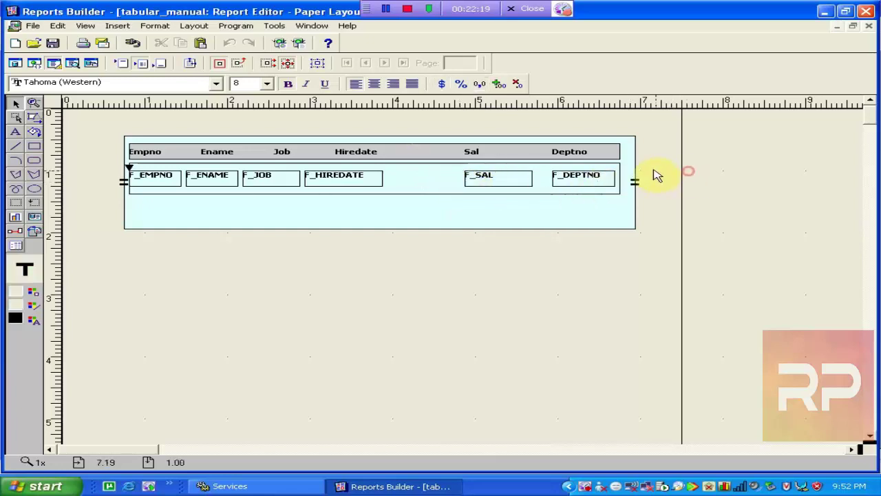
Step: Select the heading frame with all its column headings and give them a black line color
left_click(651, 168)
left_click_drag(654, 171, 99, 130)
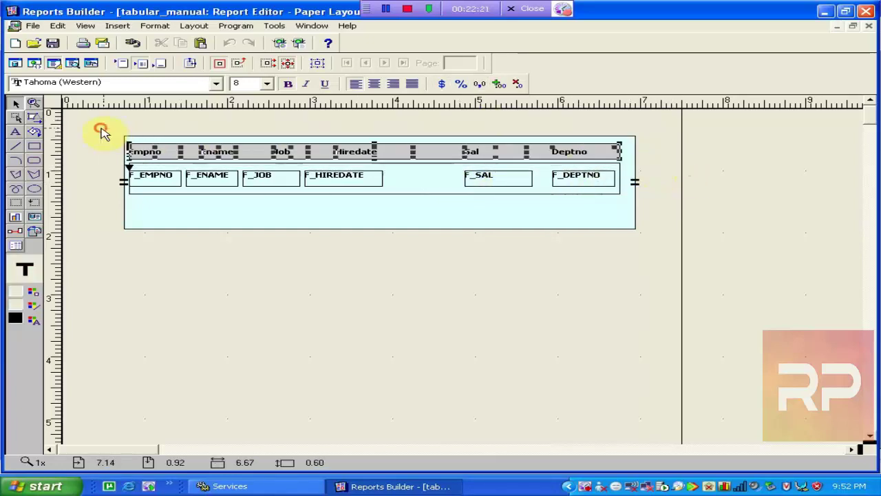
left_click(34, 306)
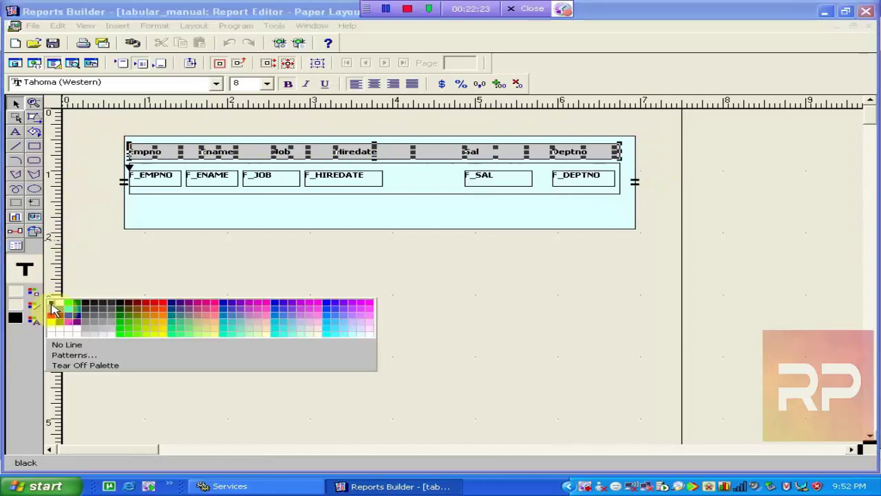
left_click(49, 303)
left_click(198, 321)
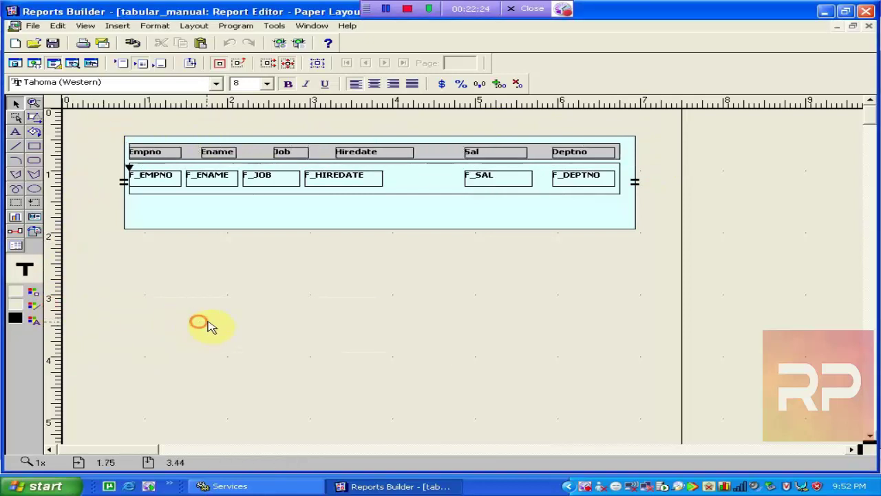
Step: Nudge the repeating frame with its fields down to add space below the heading frame
left_click(507, 154)
left_click(423, 174)
key("Down")
key("Down")
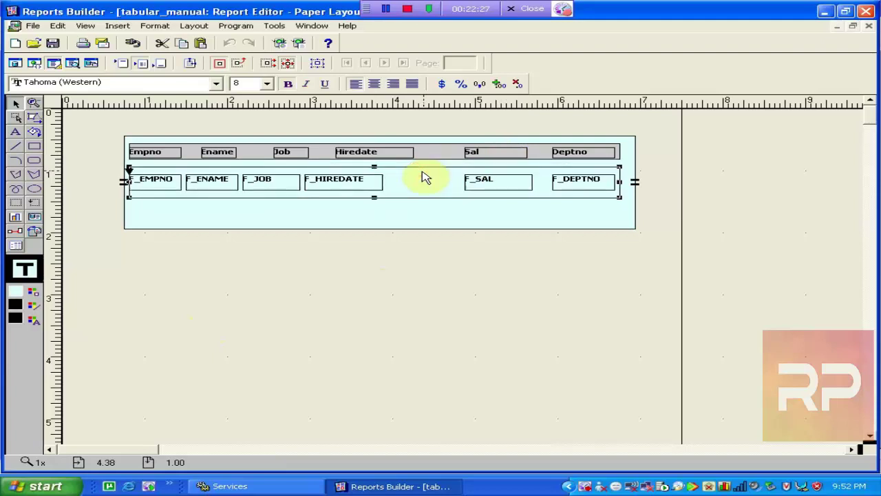
Step: Extend the lower edge of the heading frame down until it nearly reaches the repeating frame
left_click(421, 157)
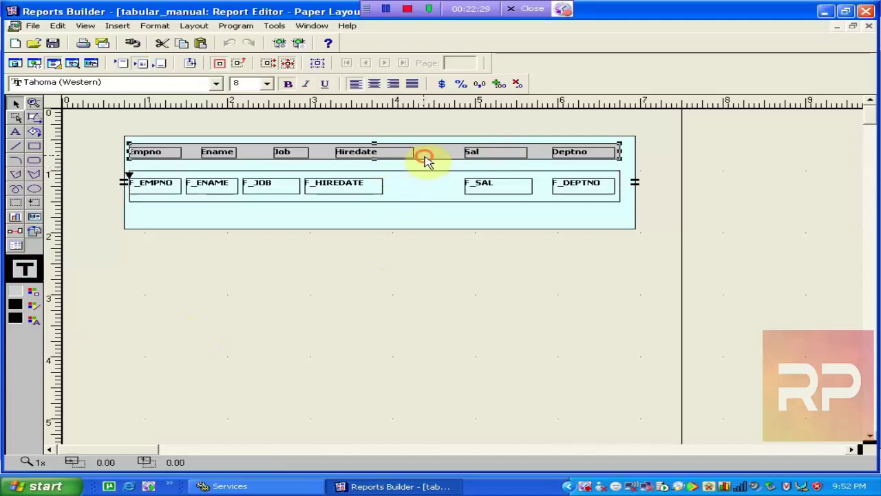
left_click_drag(373, 161, 374, 168)
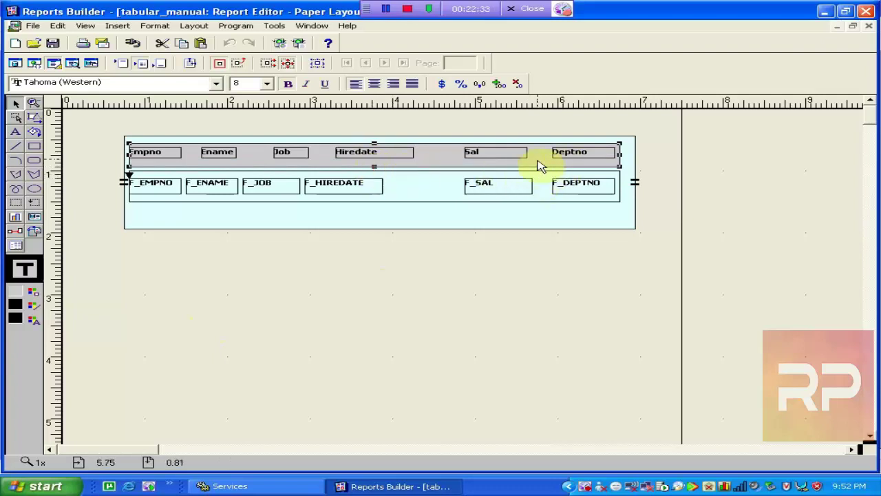
Step: Move the Sal heading and the F_SAL field right by the same amount, closer to the Deptno column
left_click(515, 153)
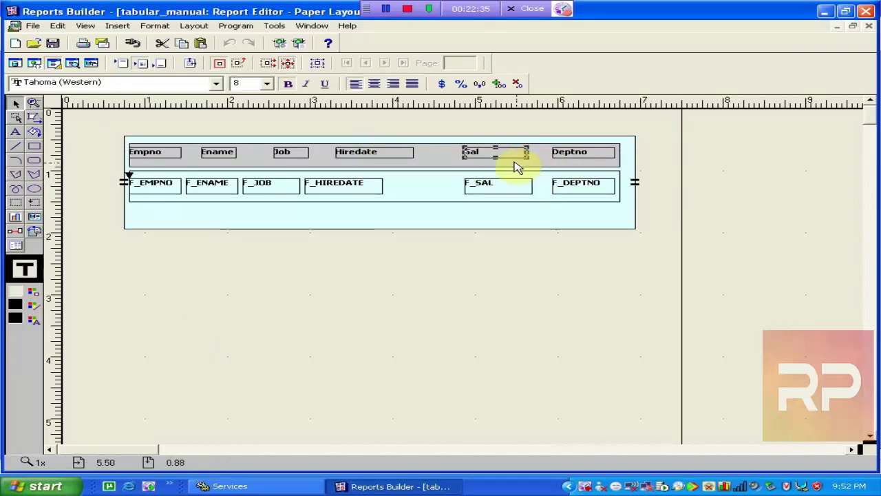
key("Right")
key("Right")
key("Right")
left_click(502, 186)
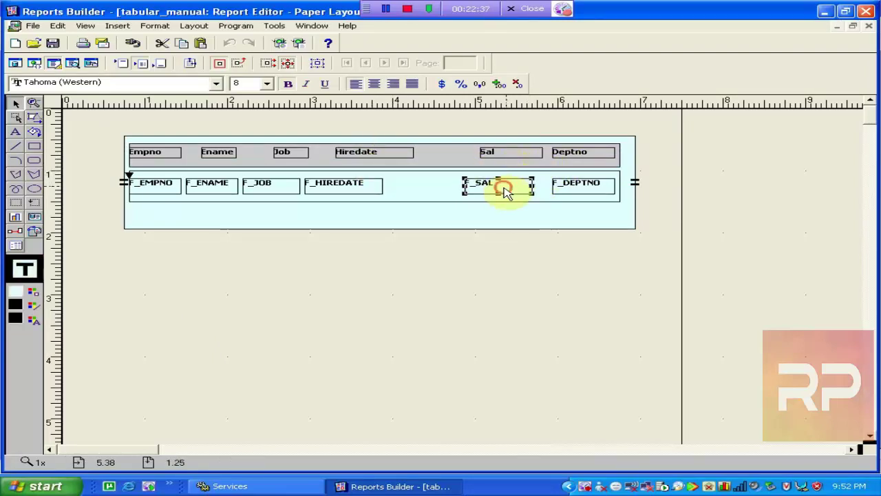
key("Right")
key("Right")
key("Right")
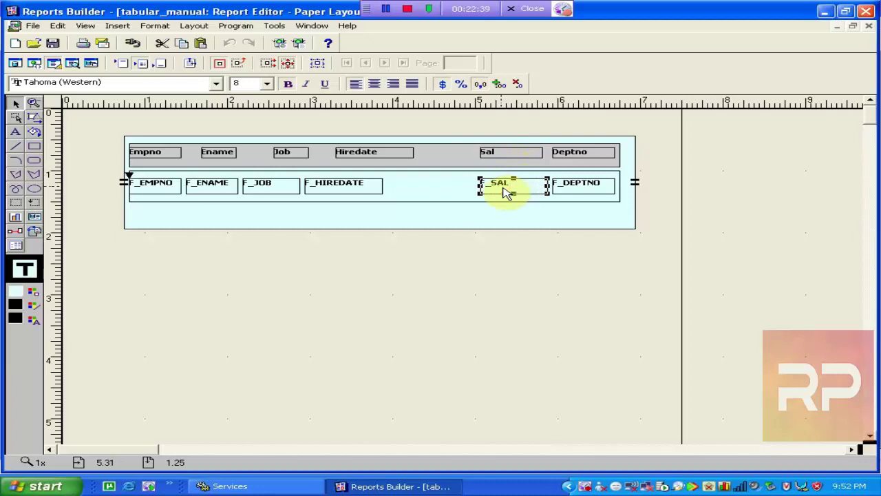
Step: Move the Hiredate heading right within the heading frame until it sits just before the Sal heading
left_click(400, 154)
key("Right")
key("Right")
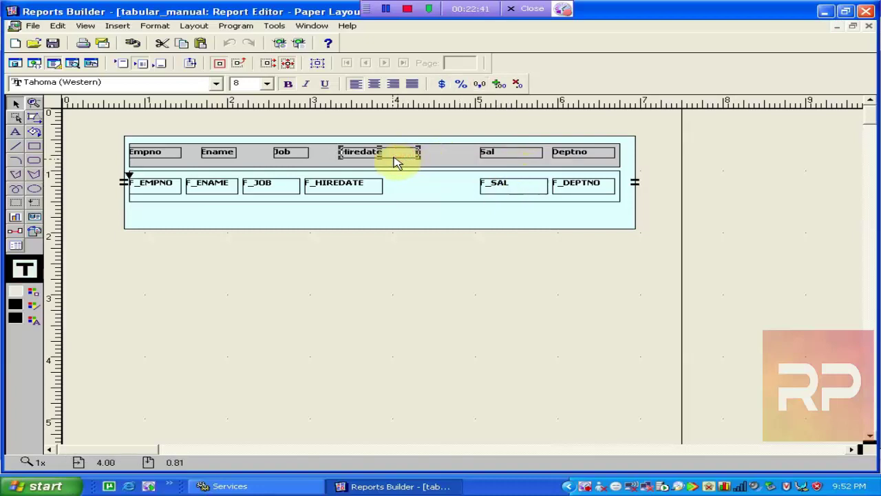
key("Right")
key("Right")
key("Right")
key("Right")
key("Right")
key("Right")
key("Right")
key("Right")
key("Right")
key("Right")
key("Right")
key("Right")
key("Right")
key("Right")
key("Right")
key("Right")
key("Right")
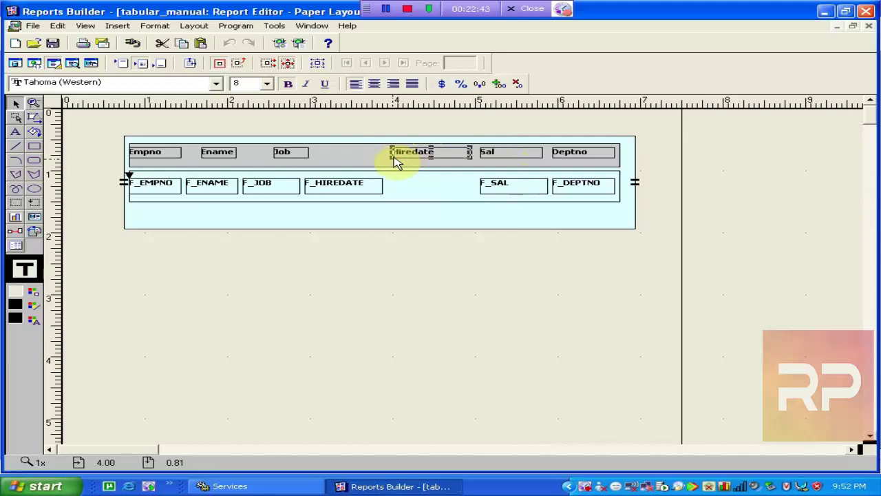
Step: Move the F_HIREDATE field right until it lines up beneath the Hiredate heading
left_click(355, 185)
key("Right")
key("Right")
key("Right")
key("Right")
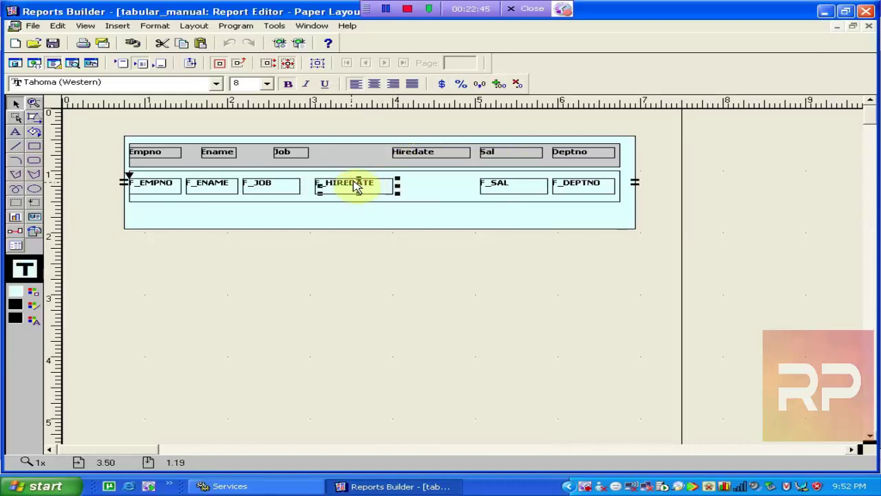
key("Right")
key("Right")
key("Right")
key("Right")
key("Right")
key("Right")
key("Right")
key("Right")
key("Right")
key("Right")
key("Right")
key("Right")
key("Right")
key("Right")
key("Right")
key("Right")
key("Right")
key("Right")
key("Right")
key("Right")
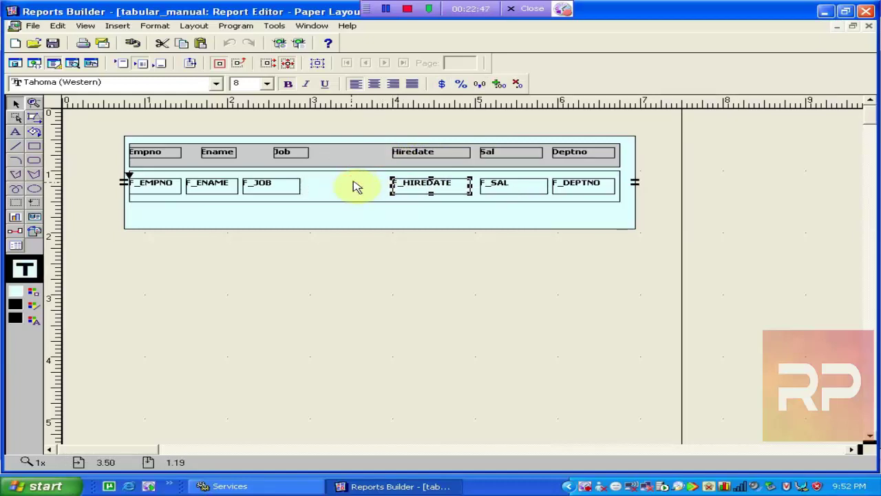
Step: Widen the Job heading and the F_JOB field by extending their right edges
left_click(292, 152)
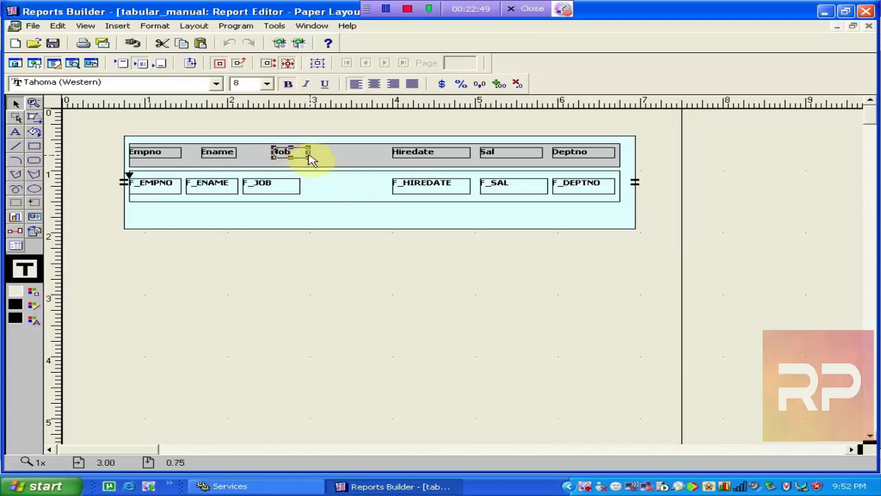
left_click_drag(308, 154, 331, 154)
left_click(276, 189)
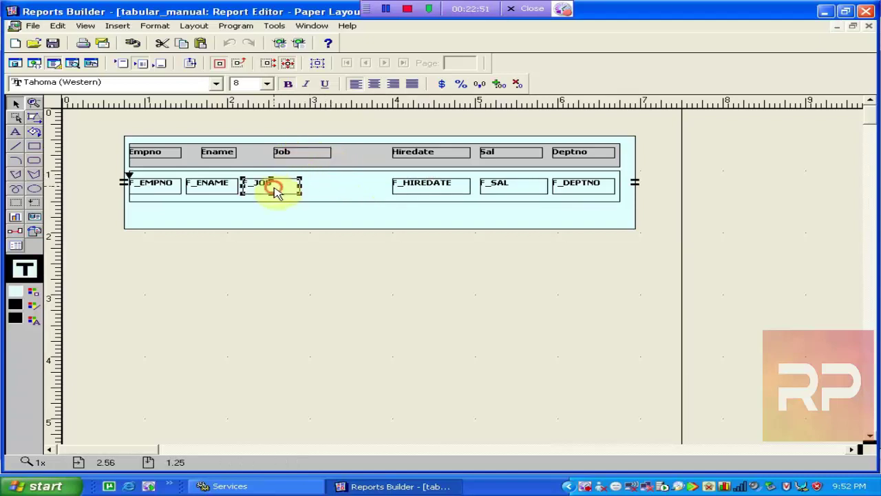
left_click_drag(301, 191, 316, 190)
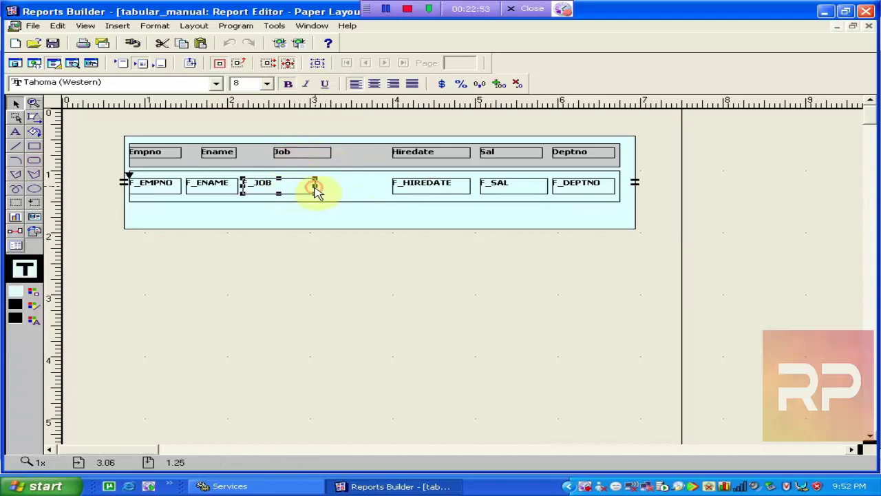
Step: Move the F_JOB field right until it sits just before the F_HIREDATE field
key("Right")
key("Right")
key("Right")
key("Right")
key("Right")
key("Right")
key("Right")
key("Right")
key("Right")
key("Right")
key("Right")
key("Right")
key("Right")
key("Right")
key("Right")
key("Right")
key("Right")
key("Right")
key("Right")
key("Right")
key("Right")
key("Right")
key("Right")
key("Right")
key("Right")
key("Right")
key("Right")
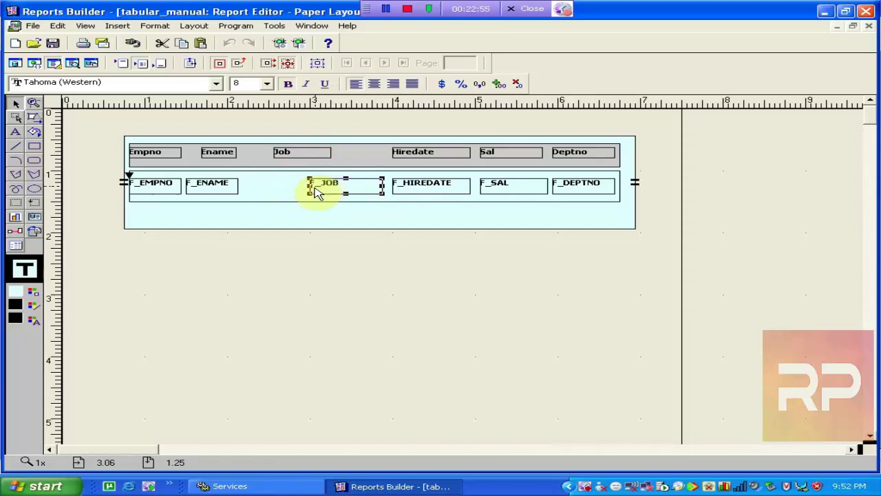
Step: Move the Job heading right until it lines up above F_JOB, and widen it to match the field
left_click(298, 163)
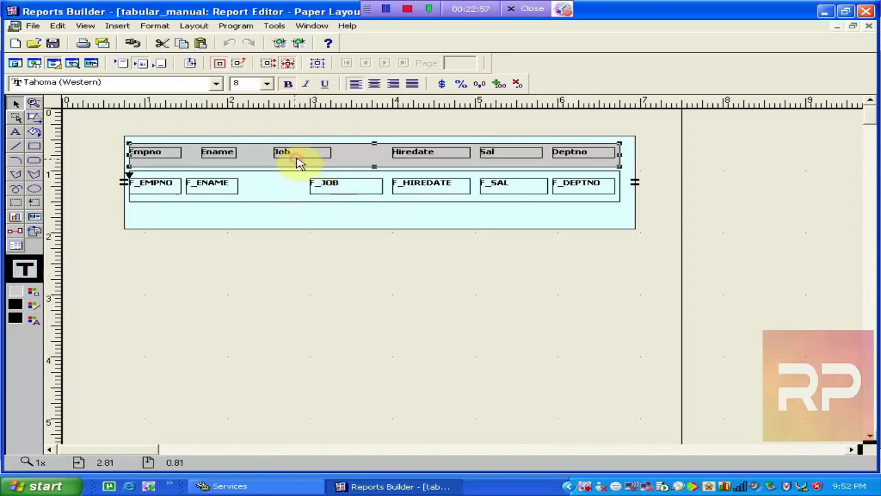
left_click(290, 154)
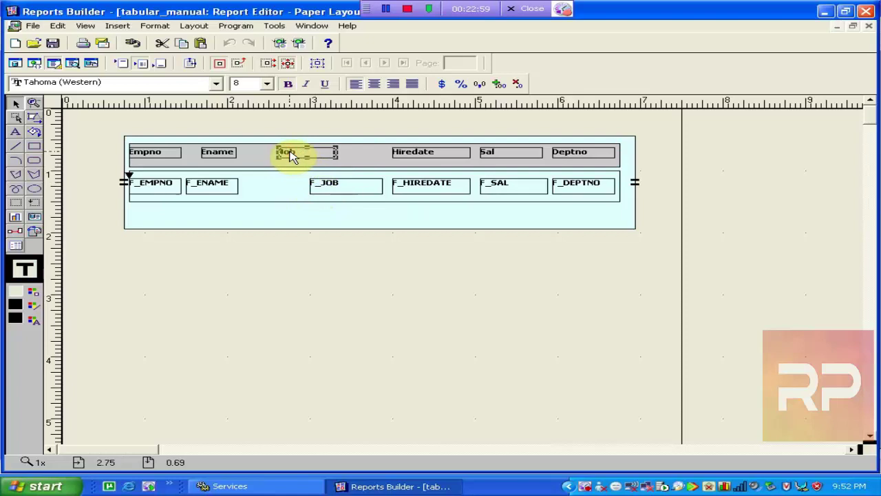
key("Right")
key("Right")
key("Right")
key("Right")
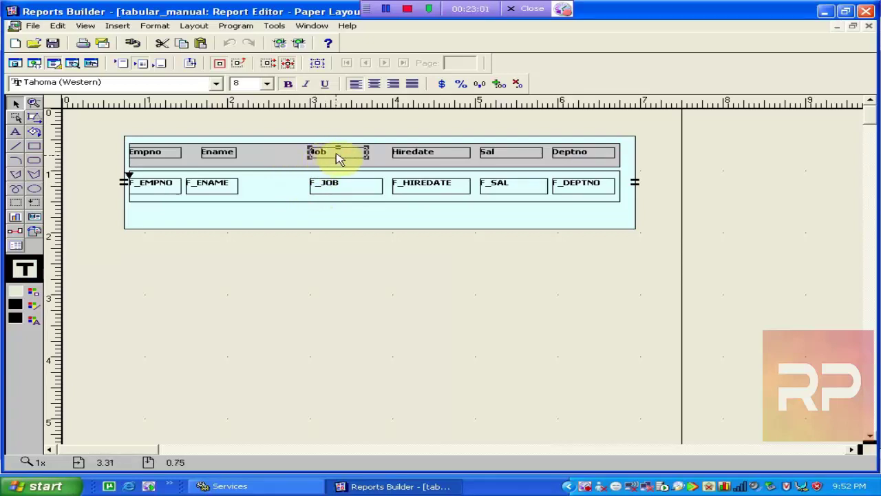
left_click_drag(368, 155, 382, 157)
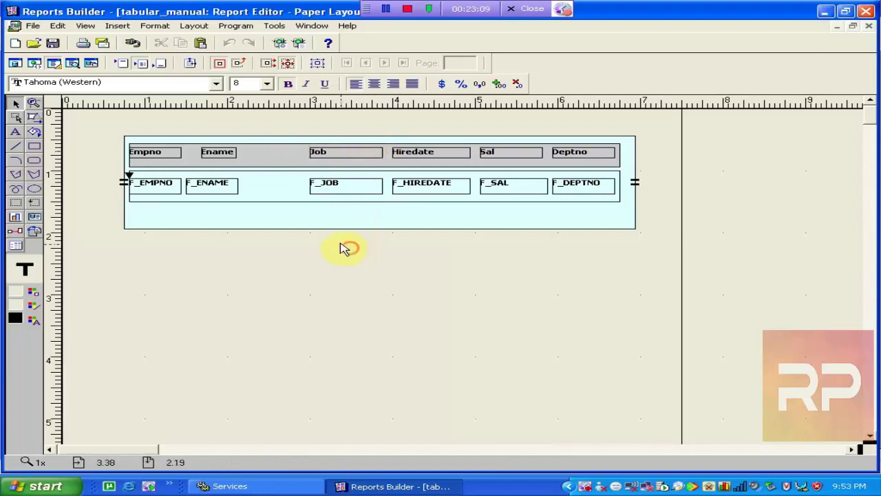
Step: Move the Ename heading right toward the Job heading and extend its left edge to widen it
left_click(229, 159)
key("Right")
key("Right")
key("Right")
key("Right")
key("Right")
key("Right")
key("Right")
key("Right")
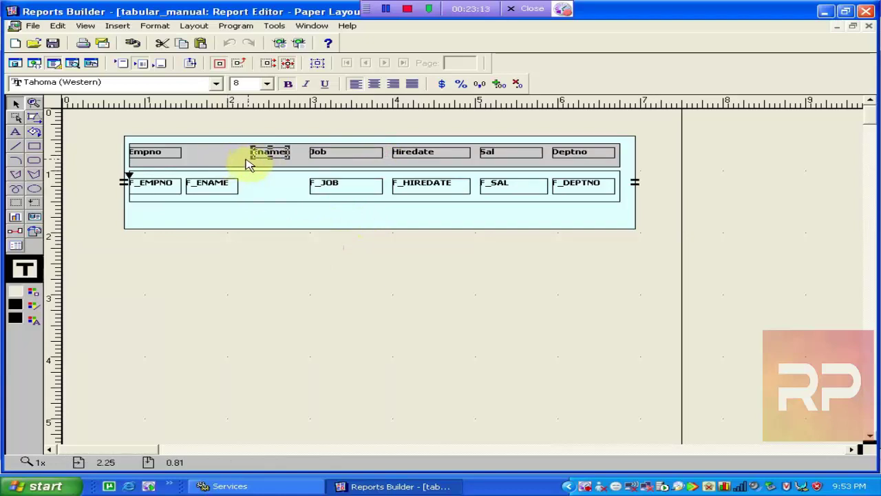
left_click_drag(252, 153, 227, 153)
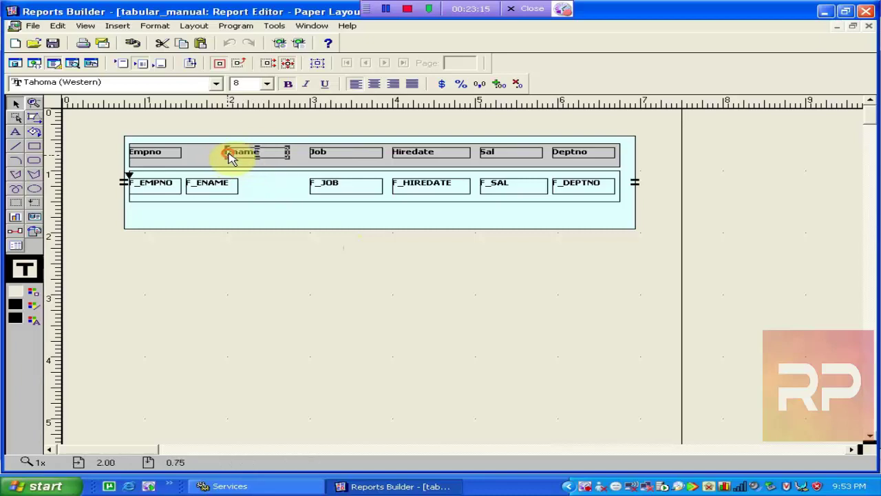
Step: Widen the F_ENAME field, place it just before F_JOB, and shift the Ename heading right above it
left_click(227, 185)
left_click_drag(239, 187, 305, 187)
left_click(261, 158)
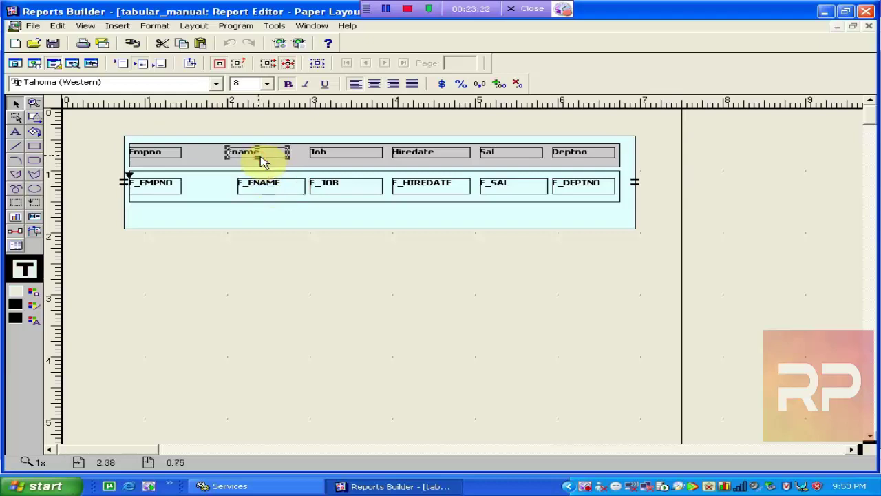
left_click_drag(261, 159, 262, 160)
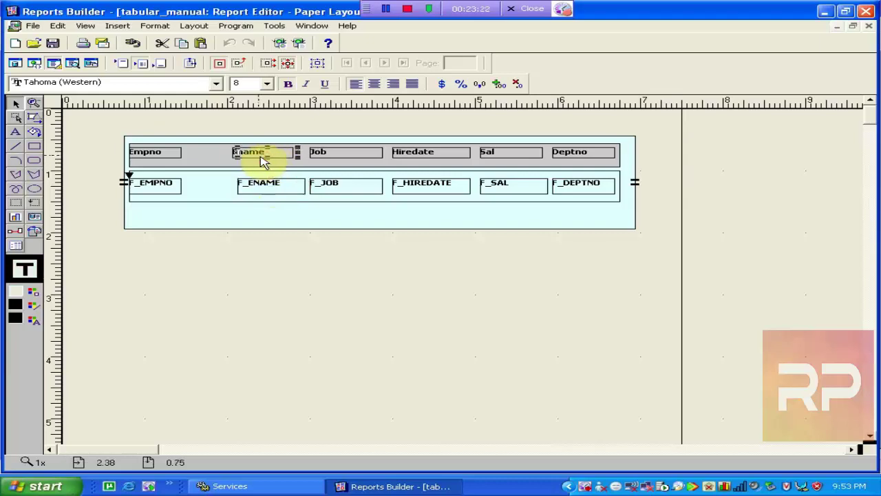
Step: Widen the Empno heading and move it right, closer to the Ename heading
left_click(178, 155)
left_click_drag(181, 152, 209, 157)
key("Right")
key("Right")
key("Right")
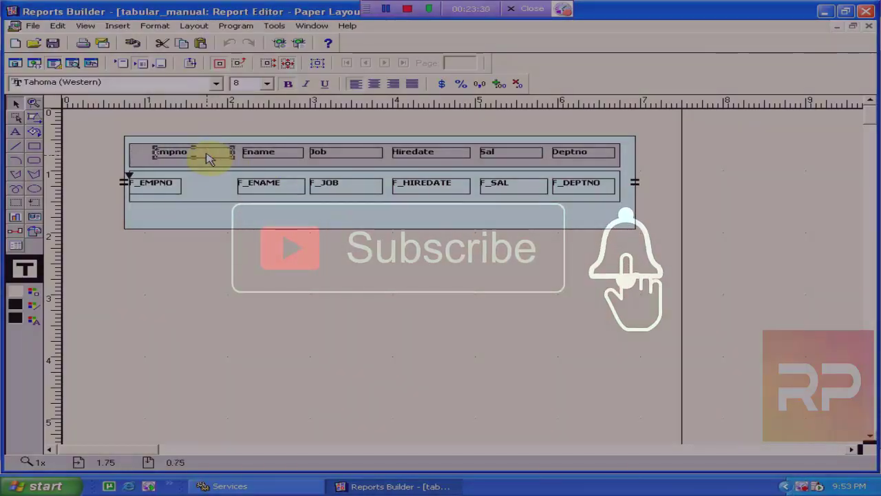
Step: Move the F_EMPNO field beneath the Empno heading and widen it to match the heading's width
left_click(167, 191)
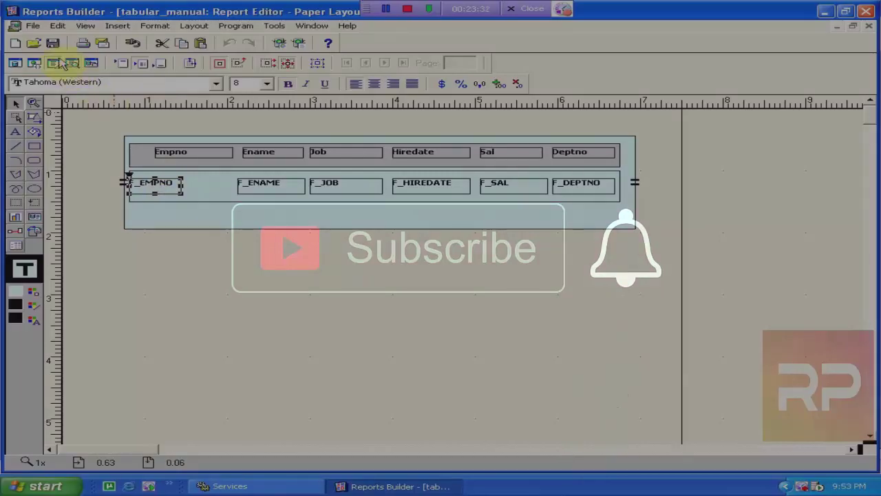
left_click_drag(194, 190, 233, 186)
left_click(246, 190)
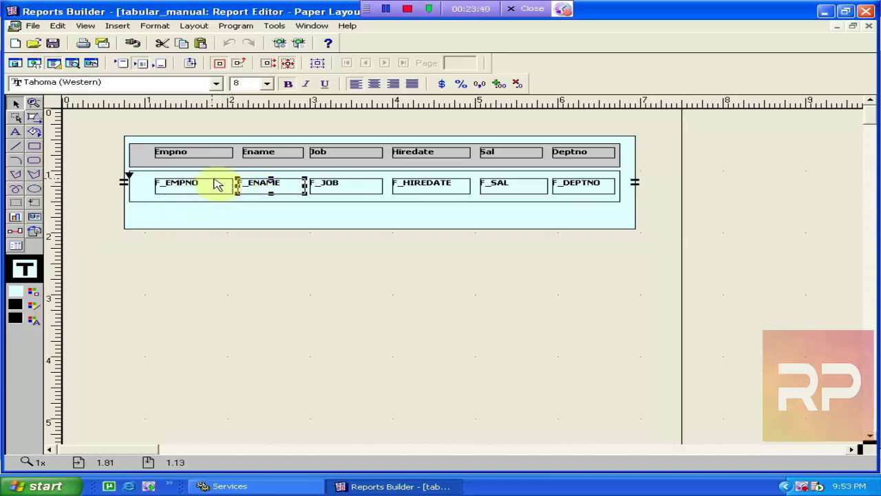
Step: Nudge the Empno heading and the F_EMPNO field slightly left to leave a gap before the Ename column
left_click(192, 157)
left_click_drag(216, 133, 212, 137)
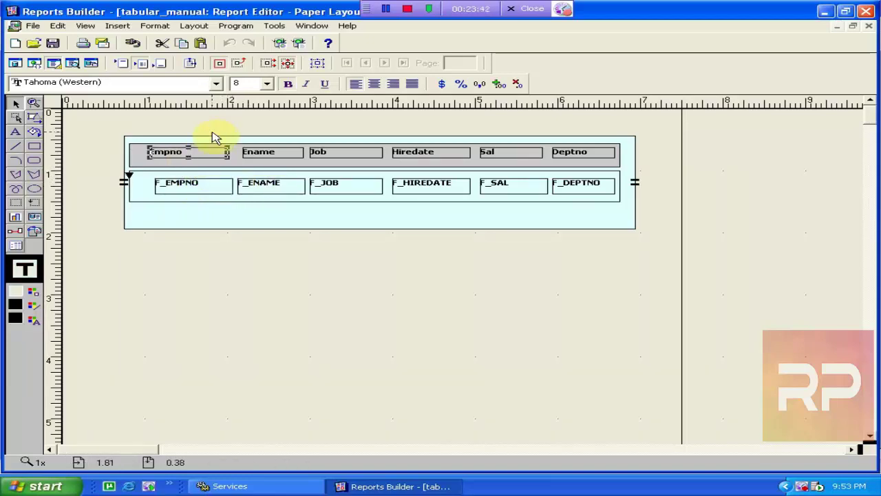
left_click(204, 193)
Step: Extend the left edge of the Ename heading until it lines up with the F_ENAME field
left_click(266, 158)
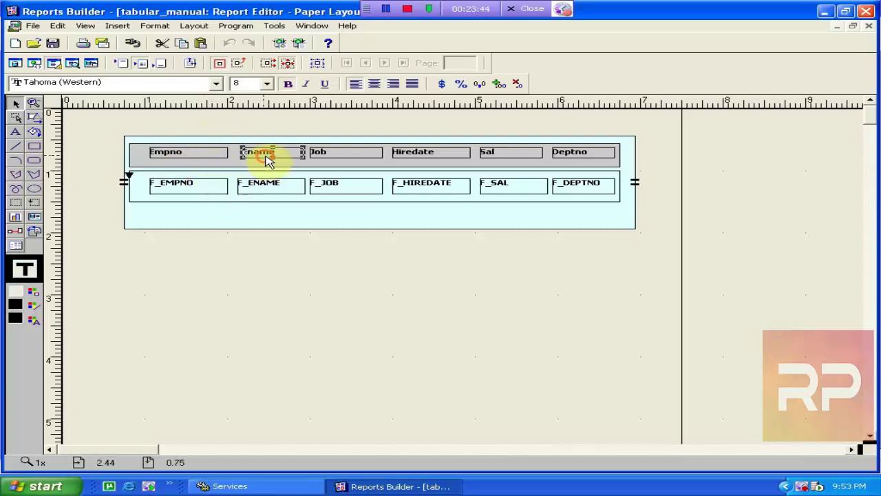
left_click_drag(239, 152, 239, 152)
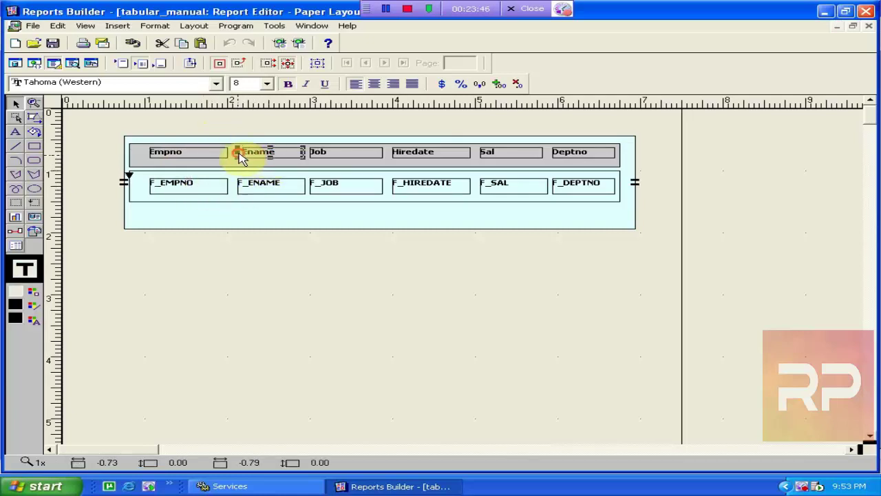
left_click(247, 293)
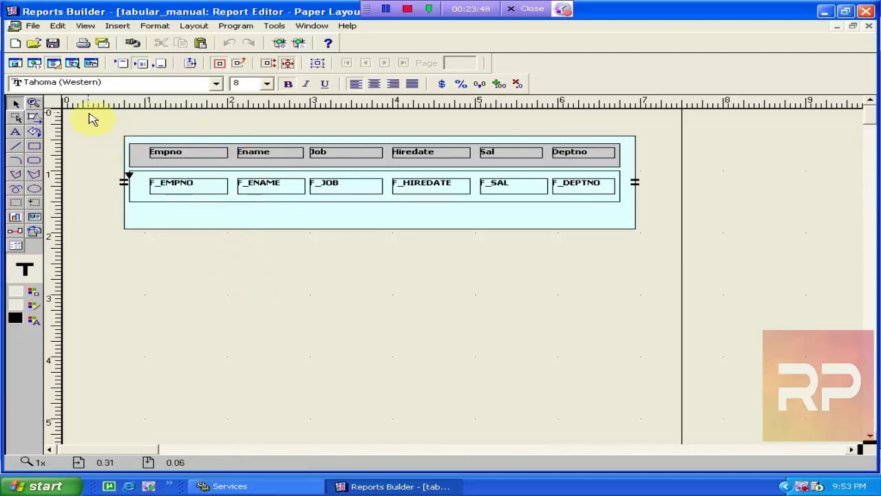
Step: Run the report to its paper design preview, select all its objects and turn off bold text
left_click(299, 43)
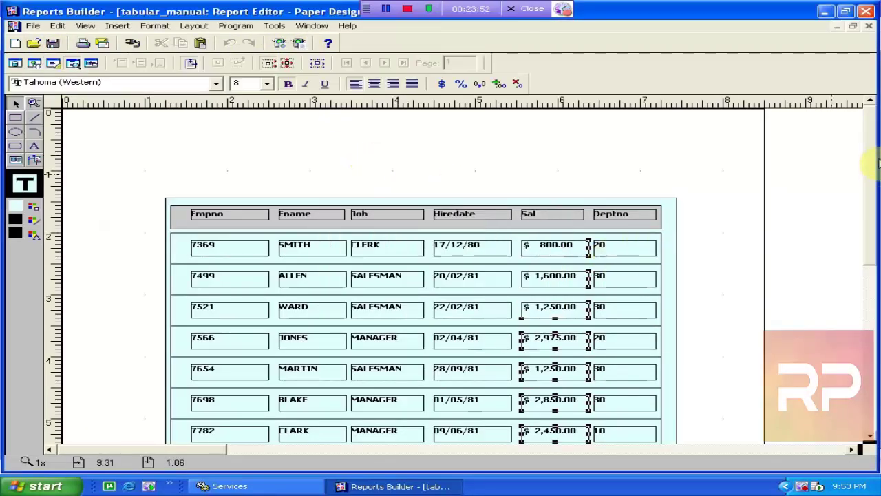
left_click_drag(878, 164, 835, 291)
left_click(729, 296)
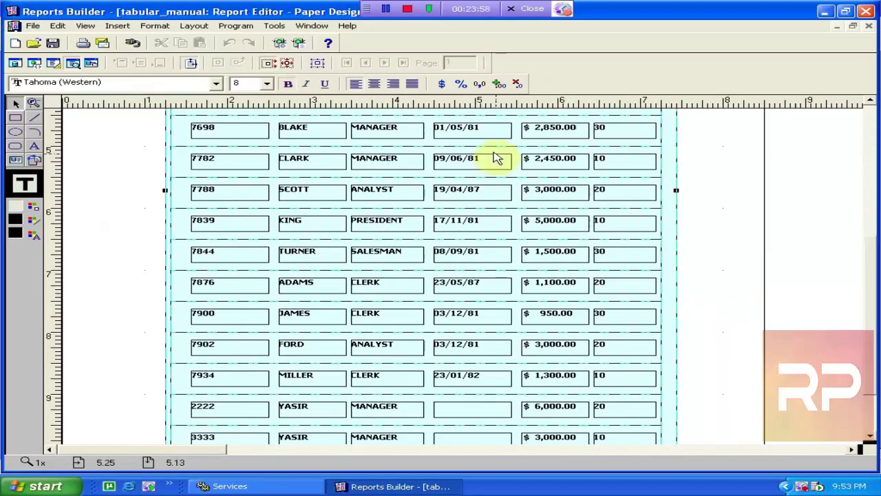
left_click(289, 84)
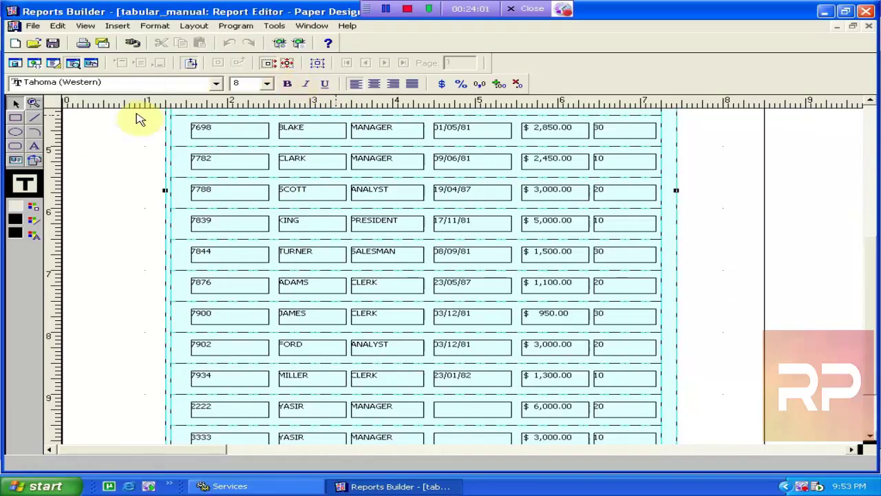
Step: Set the line color of all selected report objects to No Line, and check the report from its top
left_click(33, 221)
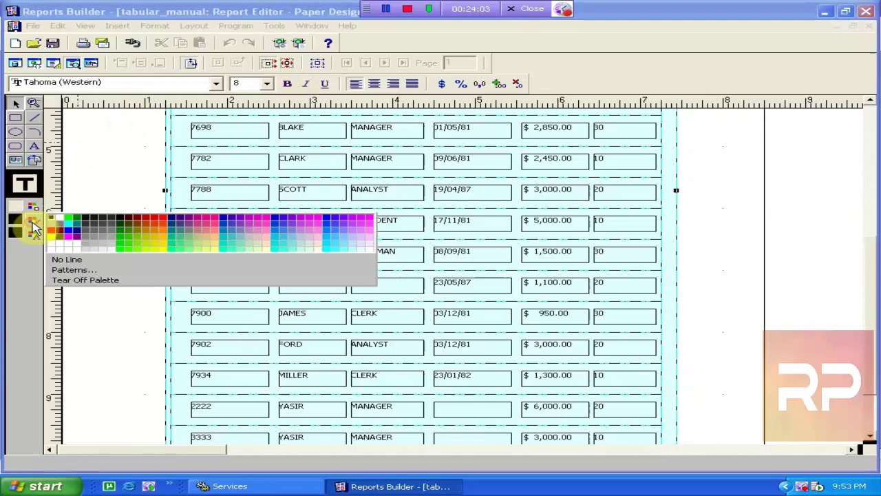
left_click(62, 259)
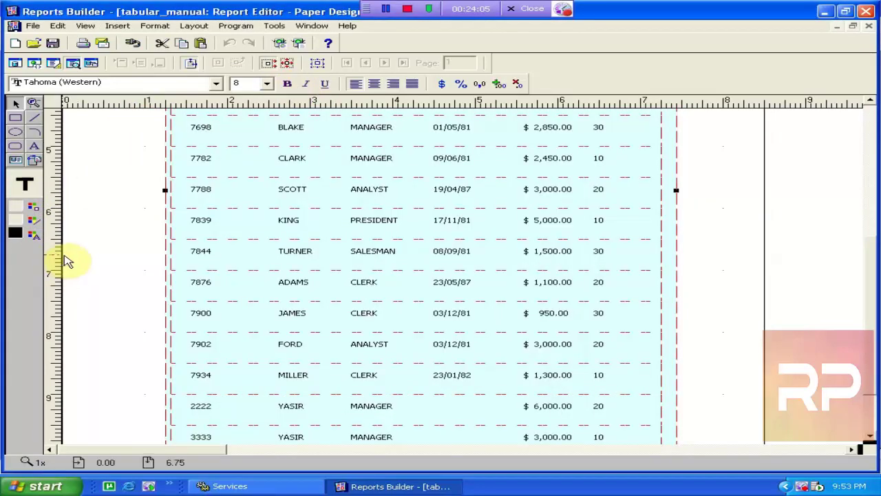
left_click(743, 201)
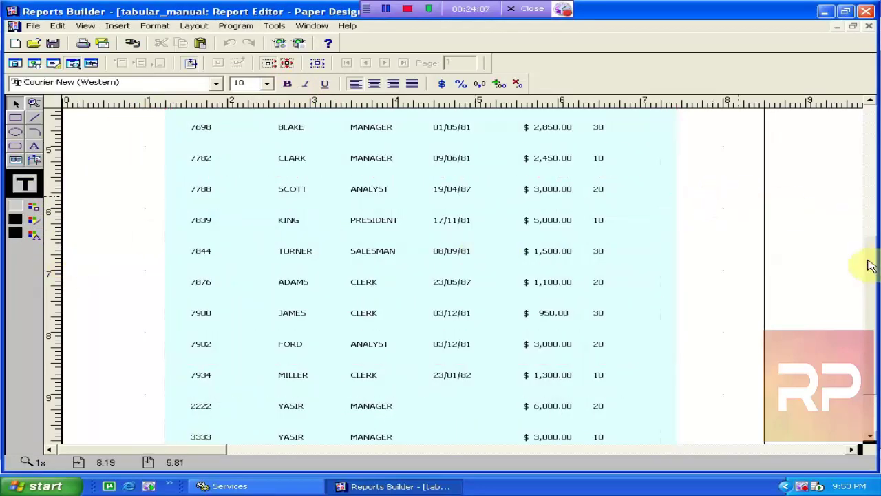
left_click_drag(871, 266, 871, 128)
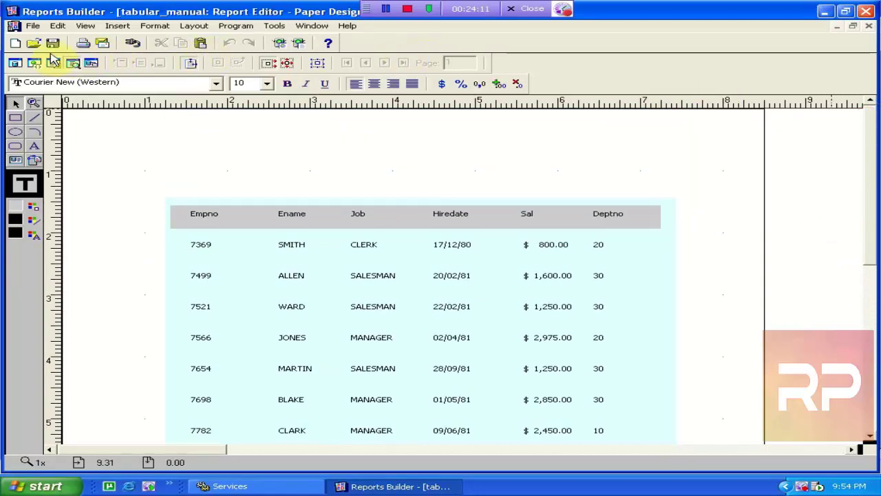
Step: Make the Empno, Ename, Job, Hiredate, Sal and Deptno column headings bold
left_click(199, 224)
left_click(288, 84)
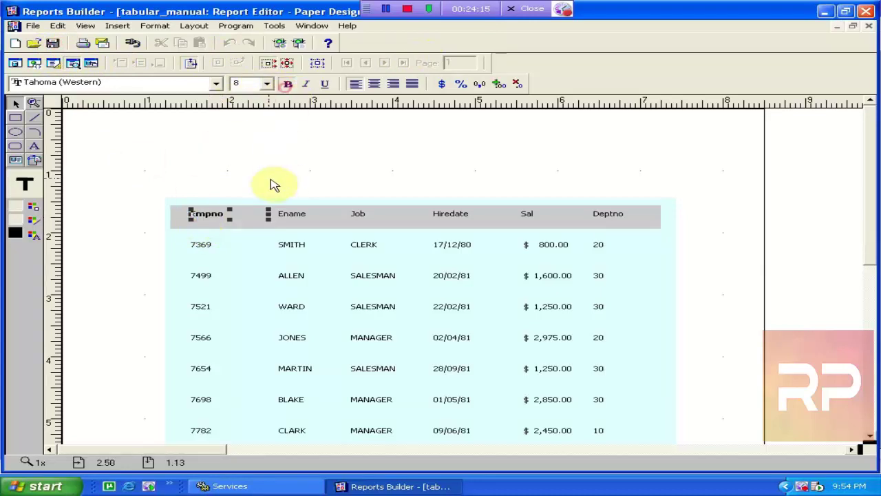
left_click(292, 215)
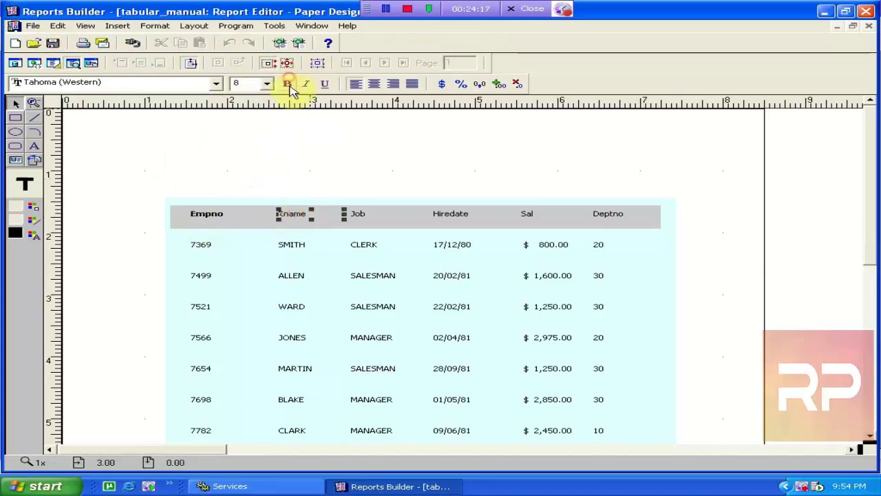
left_click(288, 83)
left_click(352, 214)
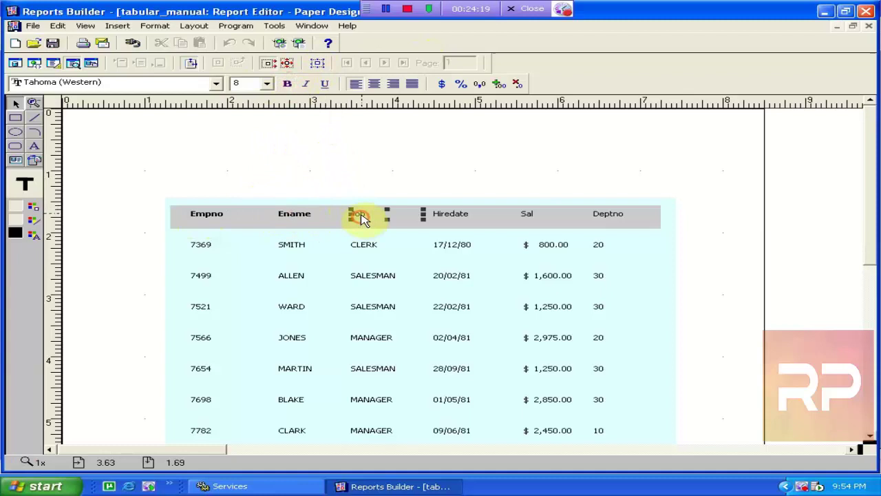
left_click(287, 83)
left_click(438, 216)
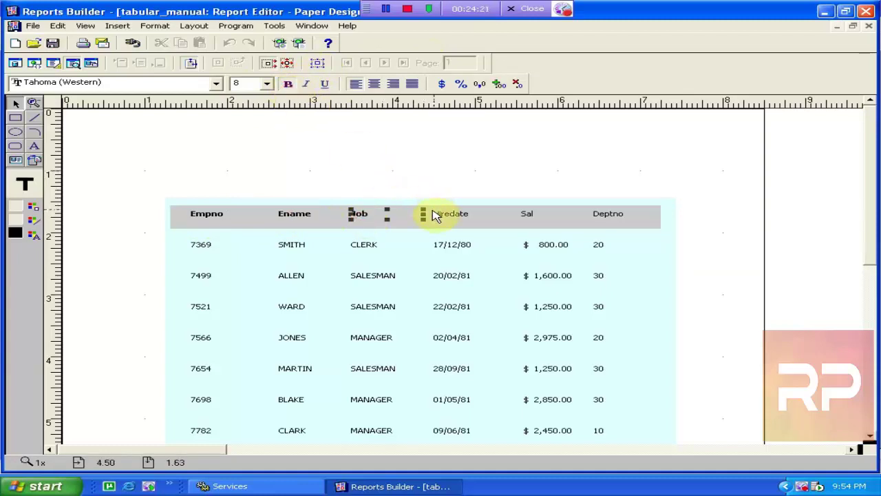
left_click(289, 83)
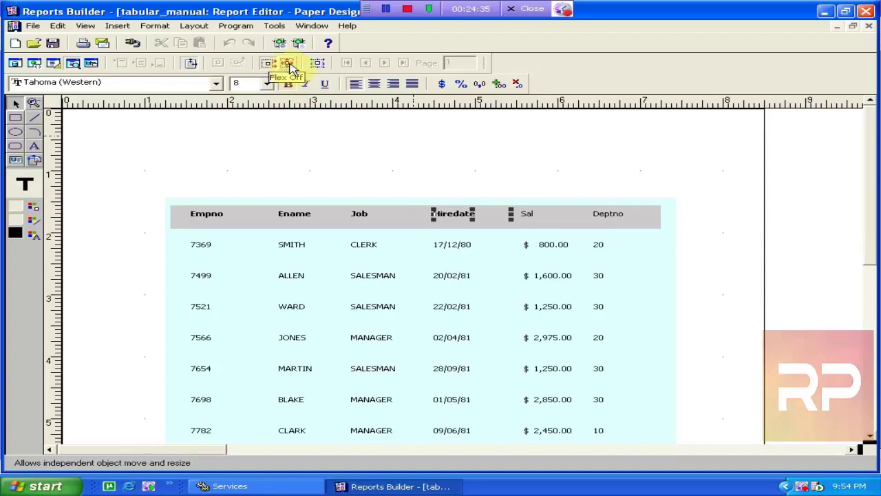
left_click(534, 215)
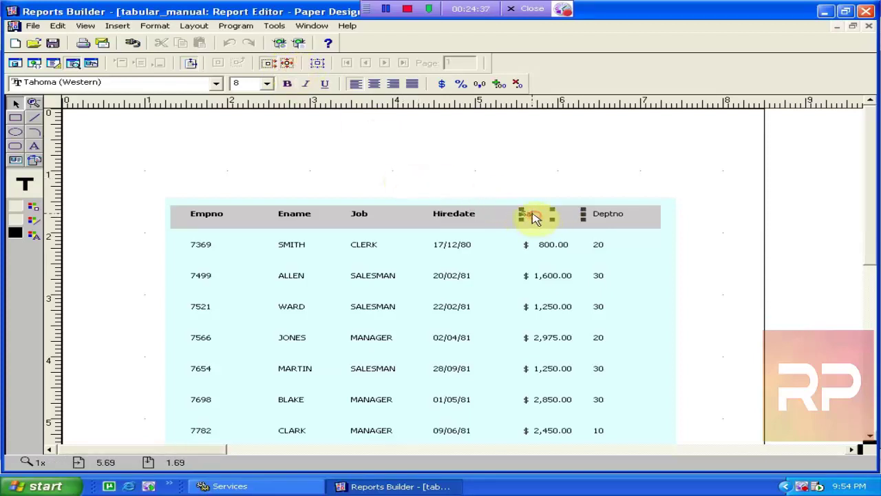
left_click(288, 83)
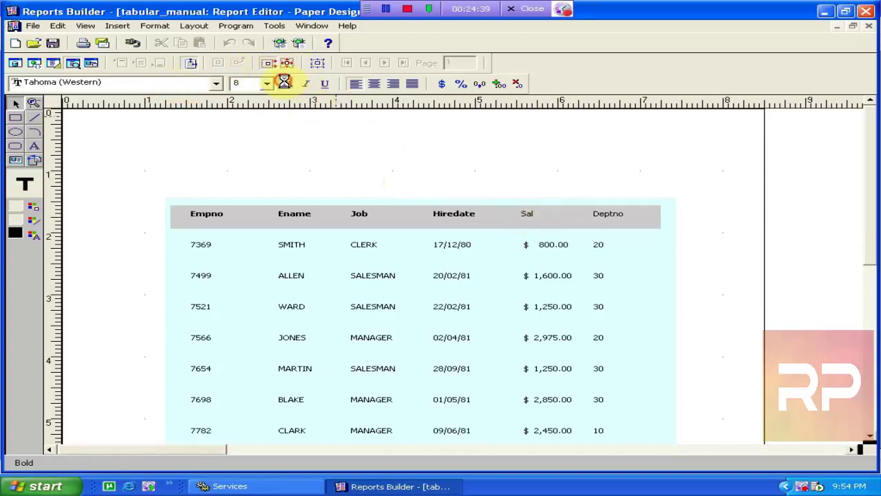
left_click(618, 215)
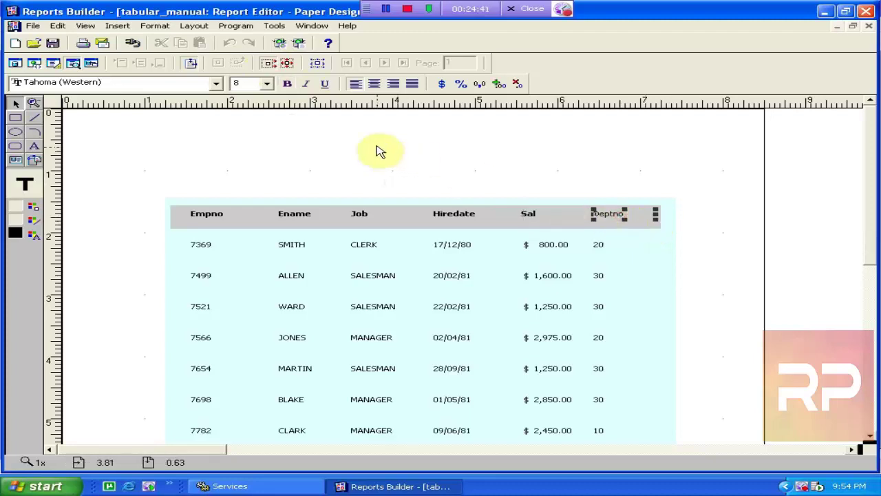
left_click(288, 83)
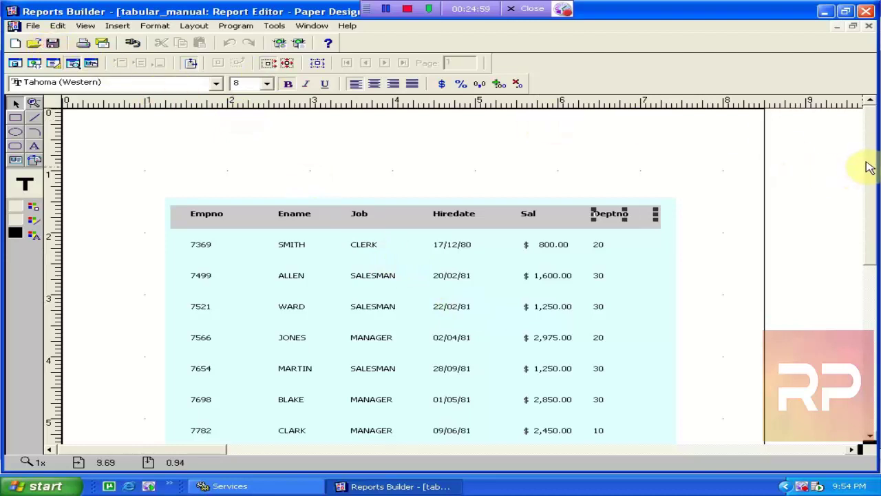
Step: Set the line color of the outer frame around the whole table to black
mouse_move(869, 167)
left_mouse_down()
mouse_move(867, 246)
mouse_move(877, 163)
left_mouse_up()
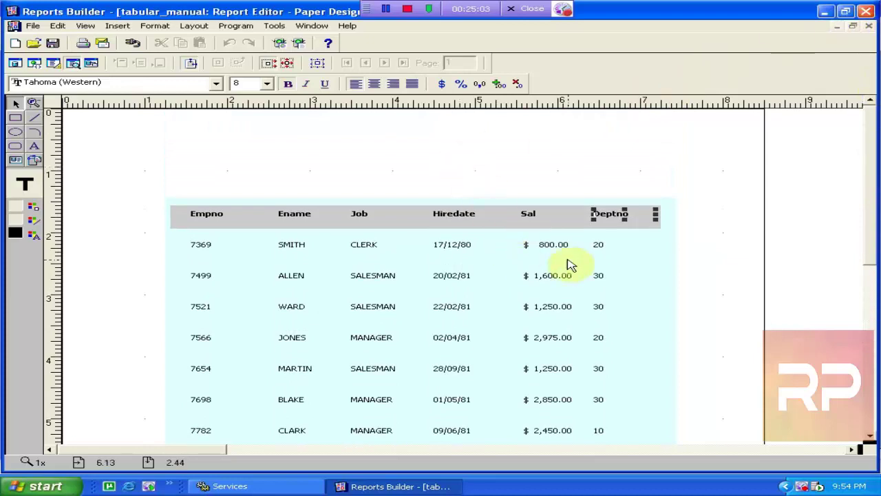
left_click(647, 268)
left_click(666, 232)
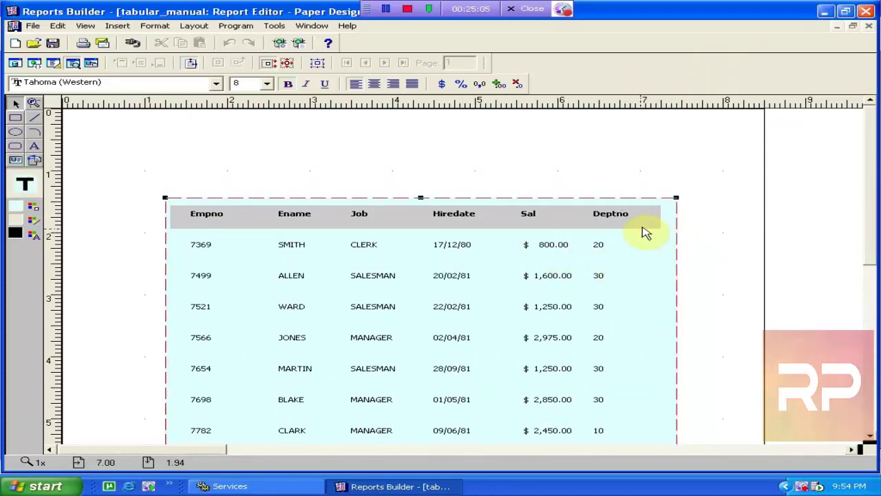
left_click(34, 221)
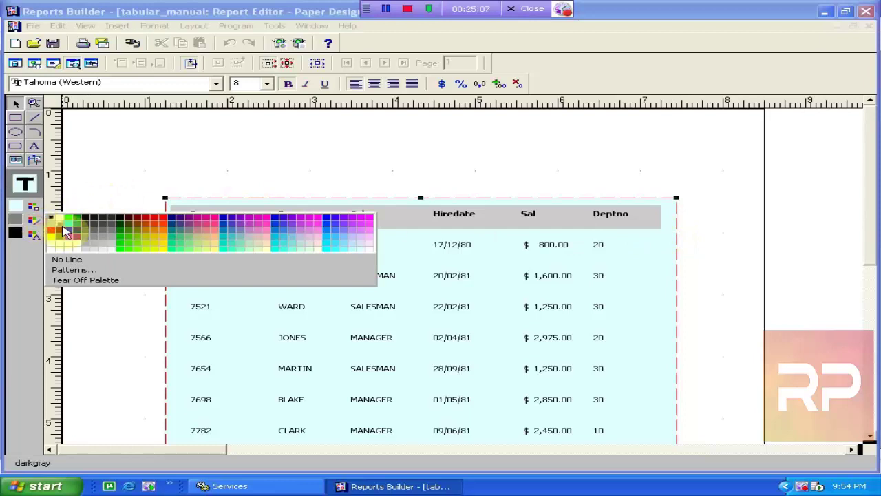
left_click(65, 231)
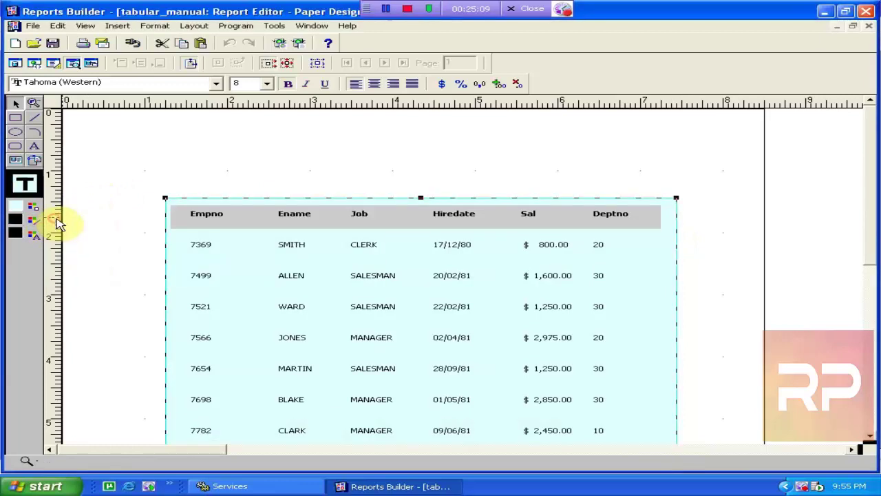
left_click(263, 220)
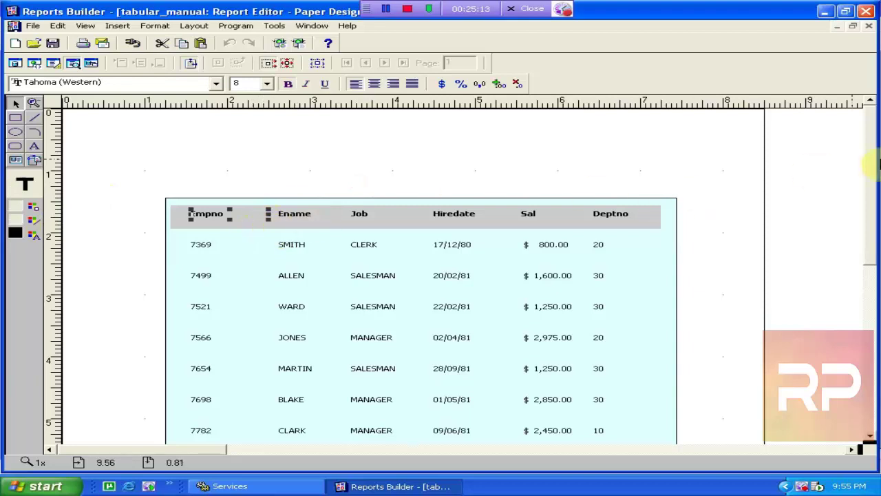
mouse_move(873, 162)
left_mouse_down()
mouse_move(873, 215)
mouse_move(873, 162)
left_mouse_up()
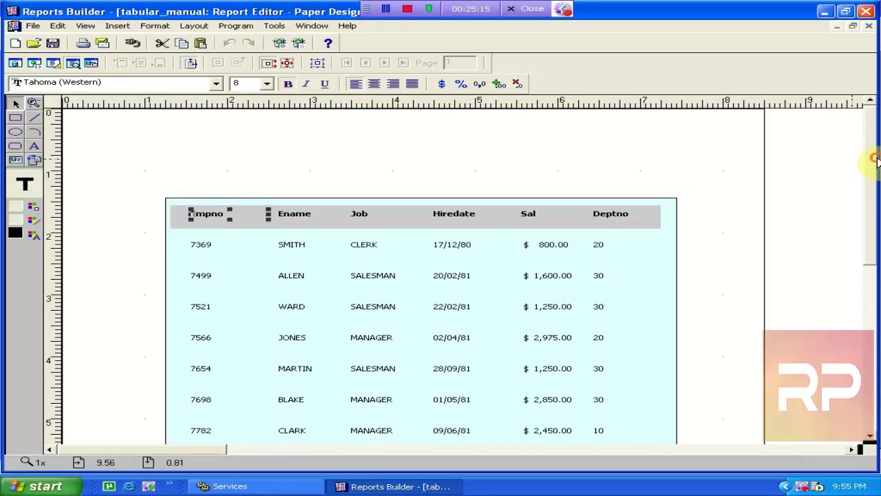
Step: Select the parent repeating frame of the employee row fields and set its text color to black
left_click(556, 245)
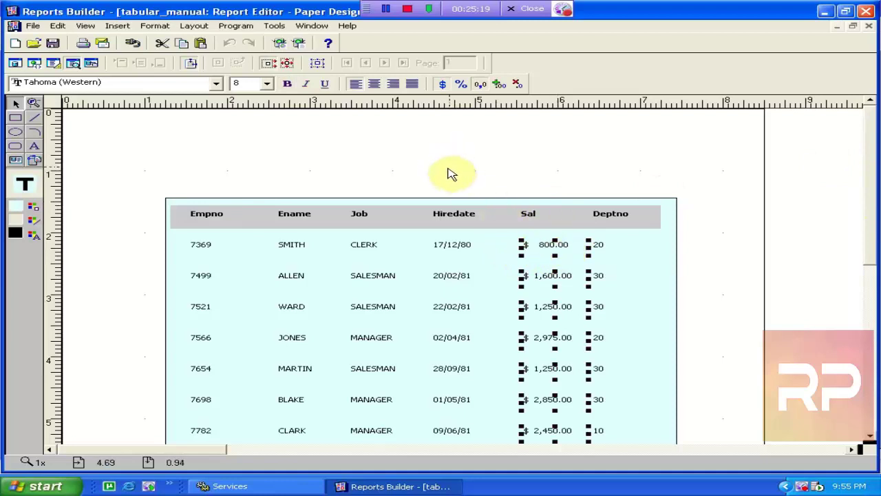
left_click(318, 64)
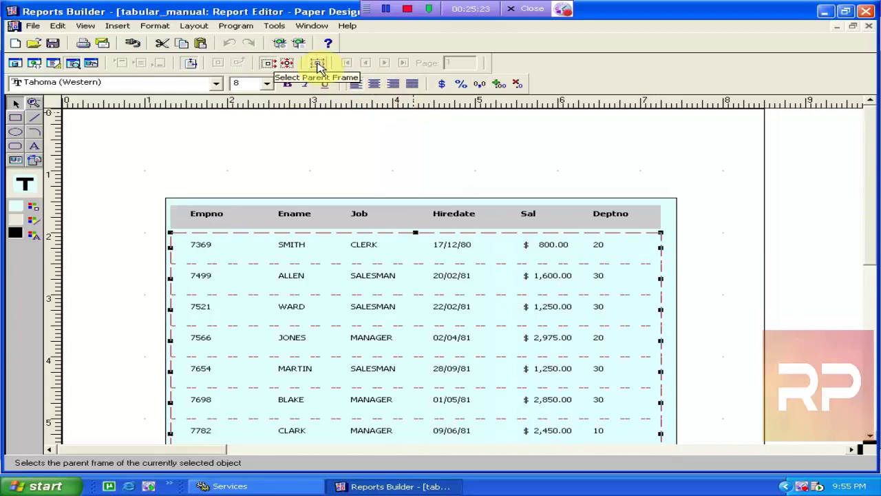
left_click(318, 64)
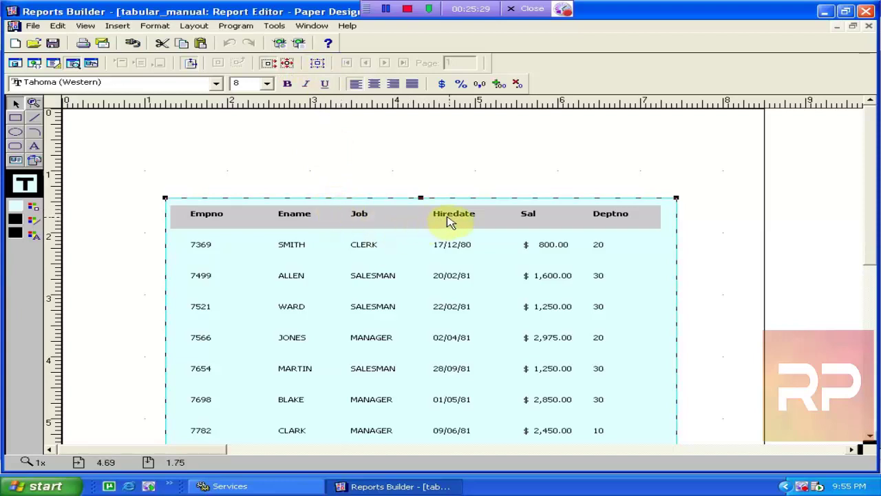
left_click(609, 247)
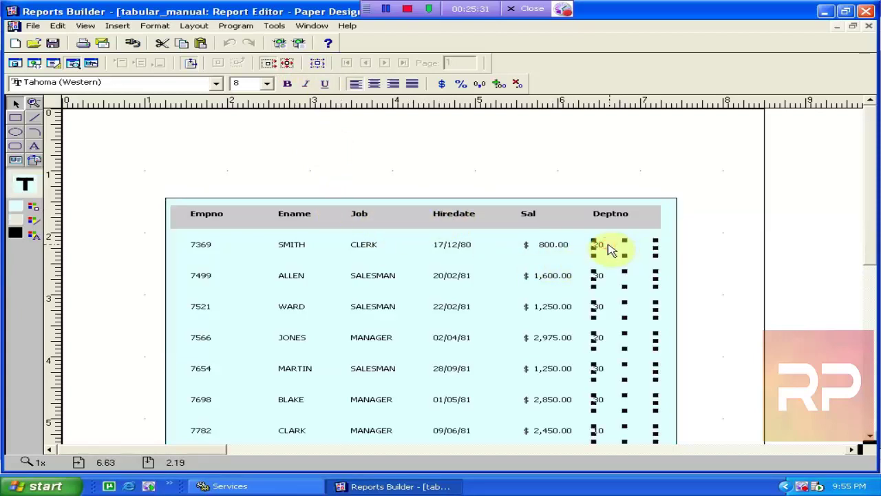
left_click(317, 63)
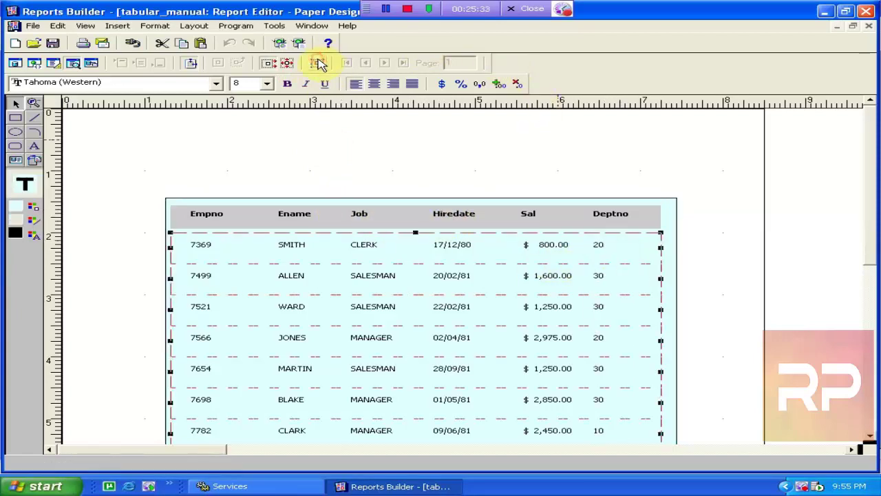
left_click(35, 234)
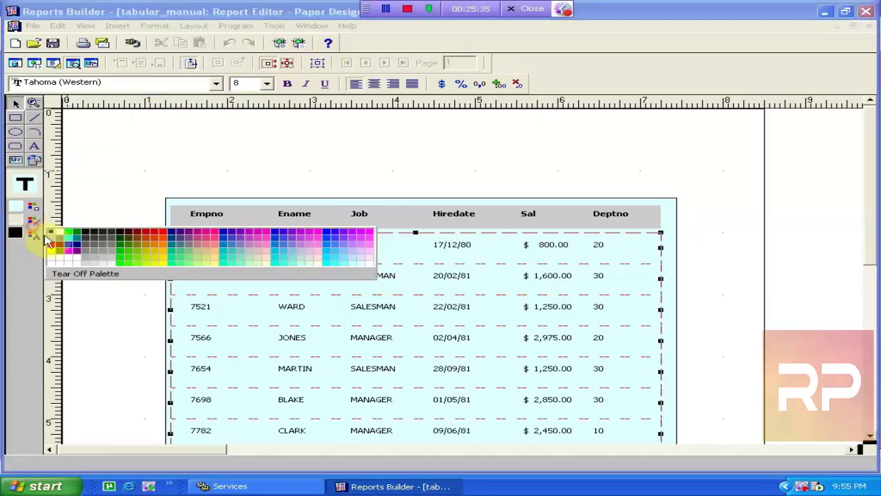
left_click(57, 236)
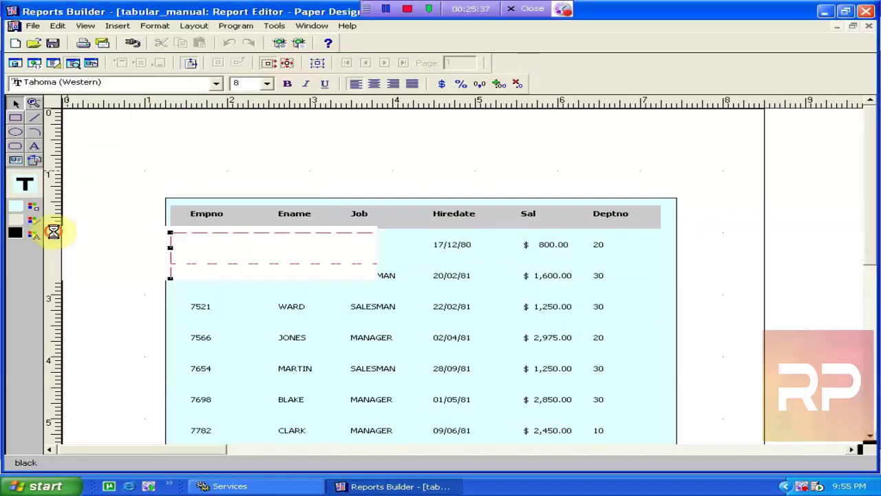
left_click(289, 183)
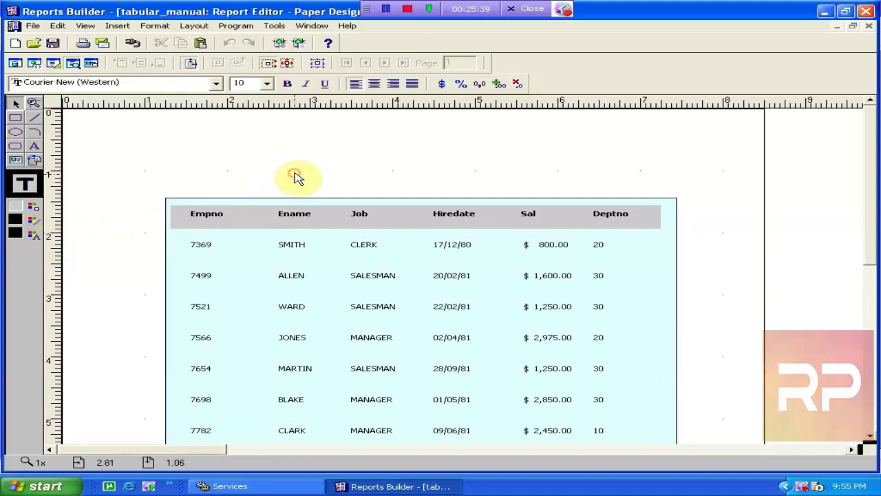
Step: Set the line color of the repeating frame around the employee rows to black, starting from the Job field's parent frame
left_click(375, 253)
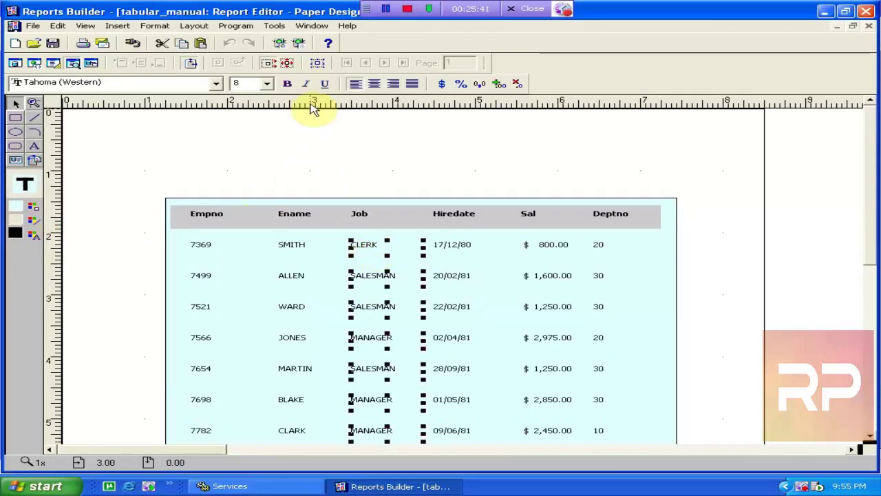
left_click(317, 63)
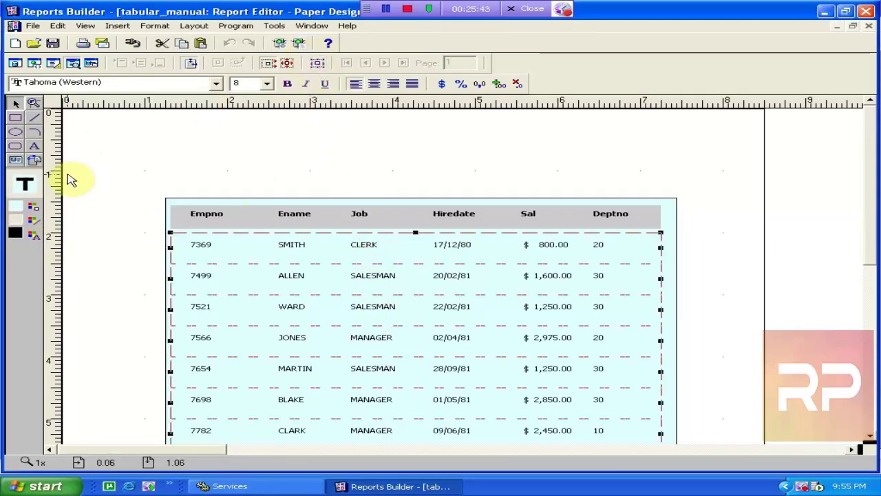
left_click(31, 229)
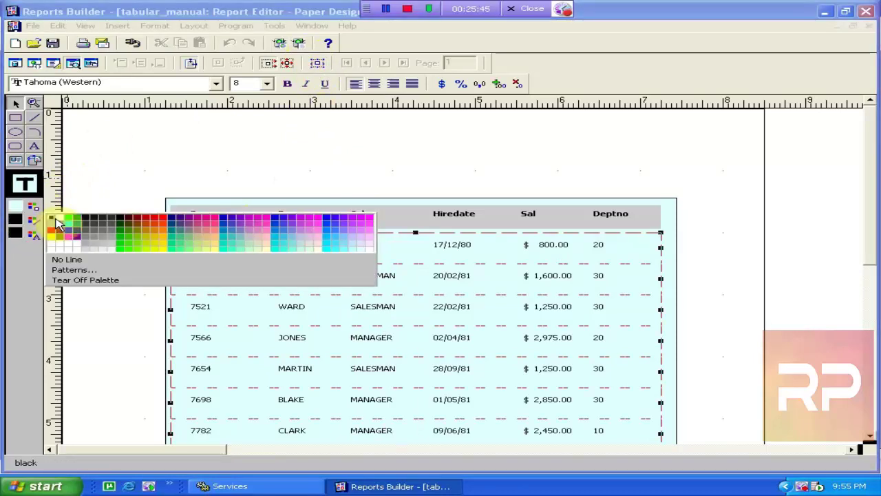
left_click(55, 220)
left_click(271, 171)
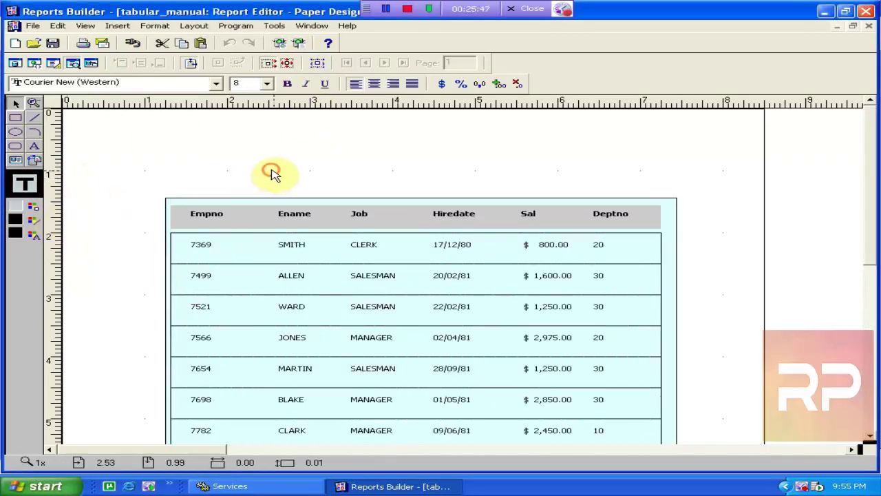
Step: Select the parent frame of the Hiredate heading and set the line color of this gray heading frame to black
left_click(462, 256)
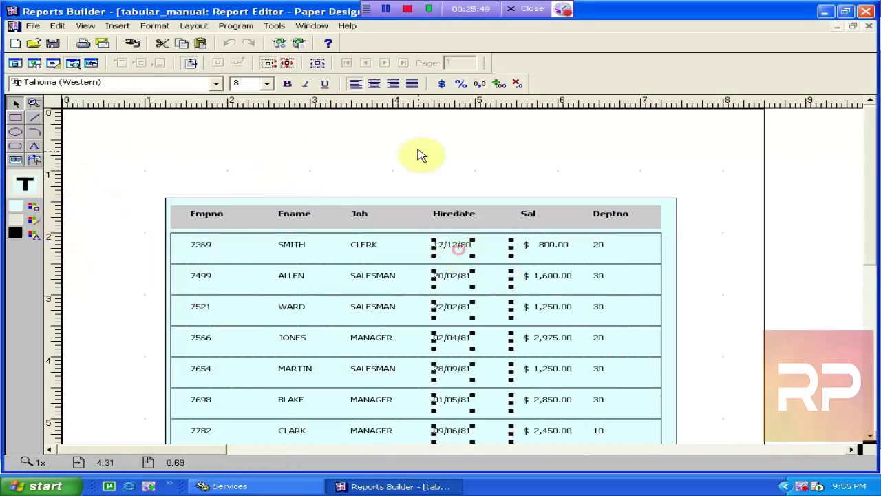
left_click(325, 65)
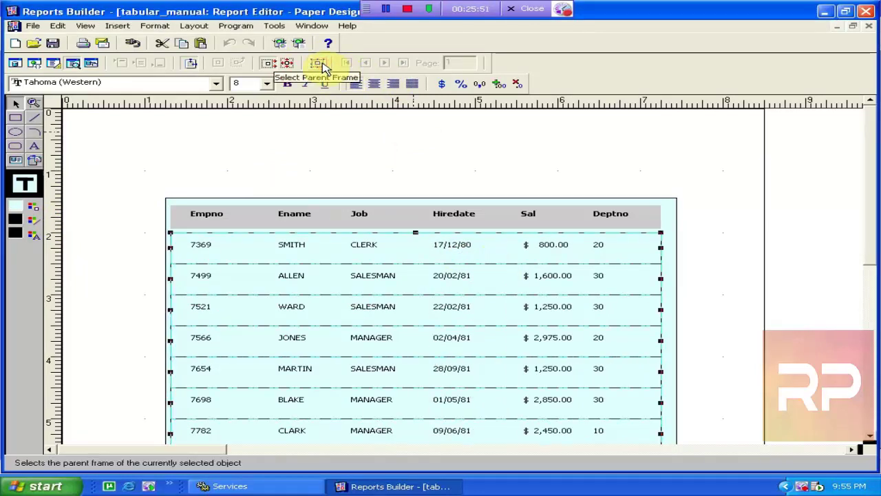
left_click(326, 65)
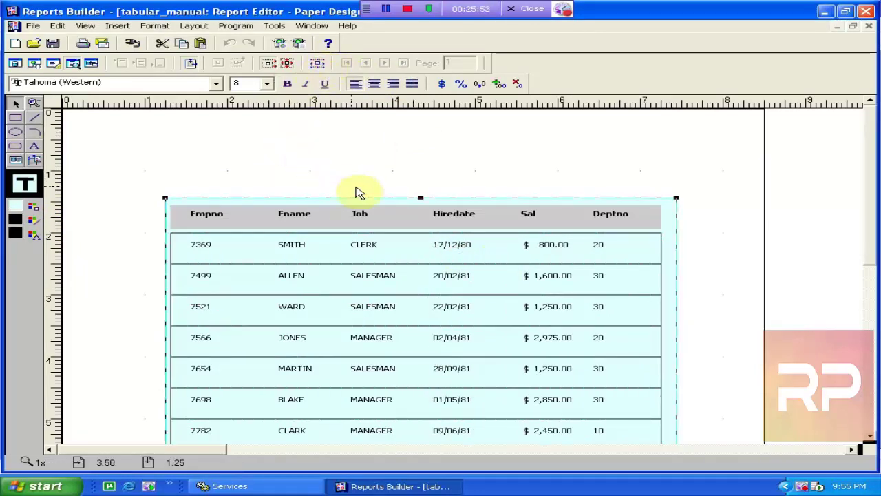
left_click(460, 221)
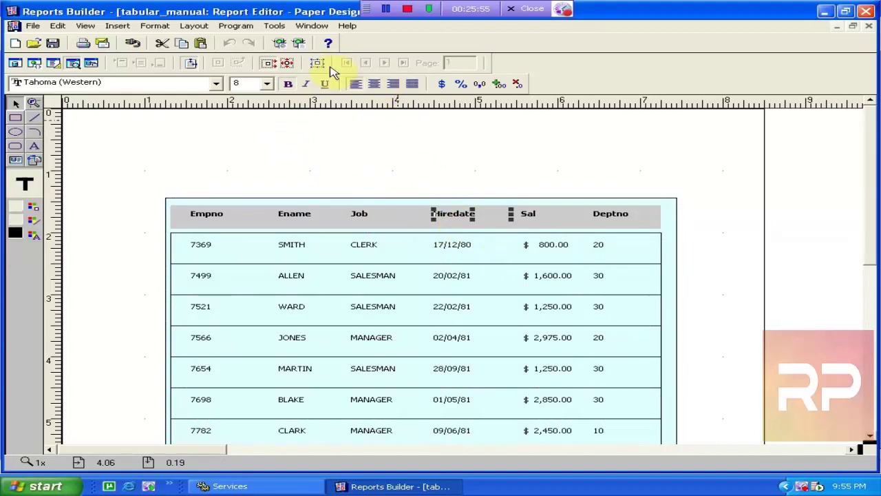
left_click(320, 66)
left_click(38, 223)
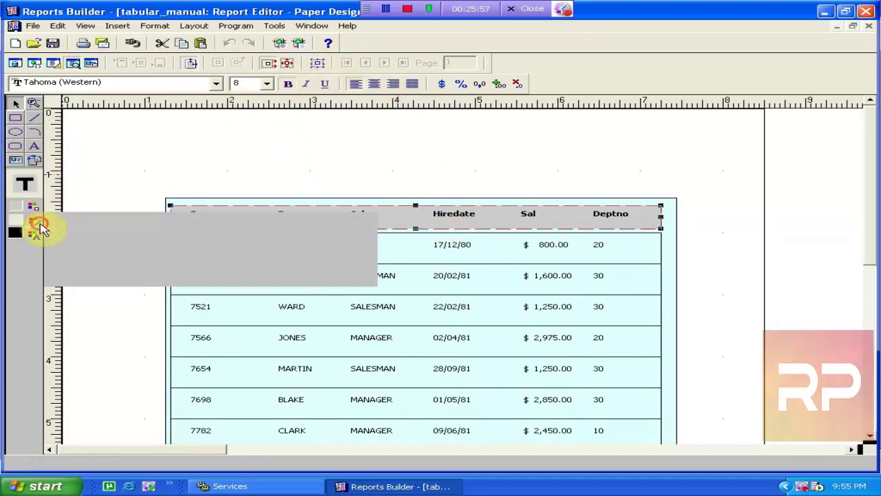
left_click(52, 216)
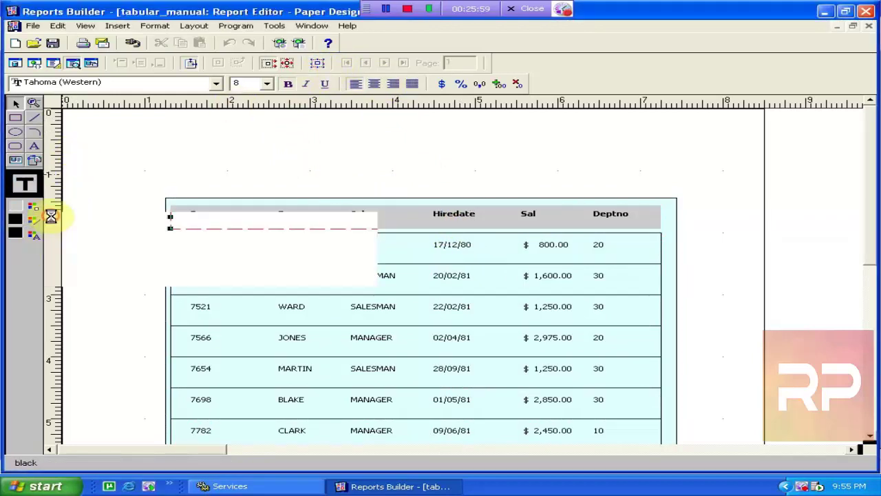
left_click(258, 153)
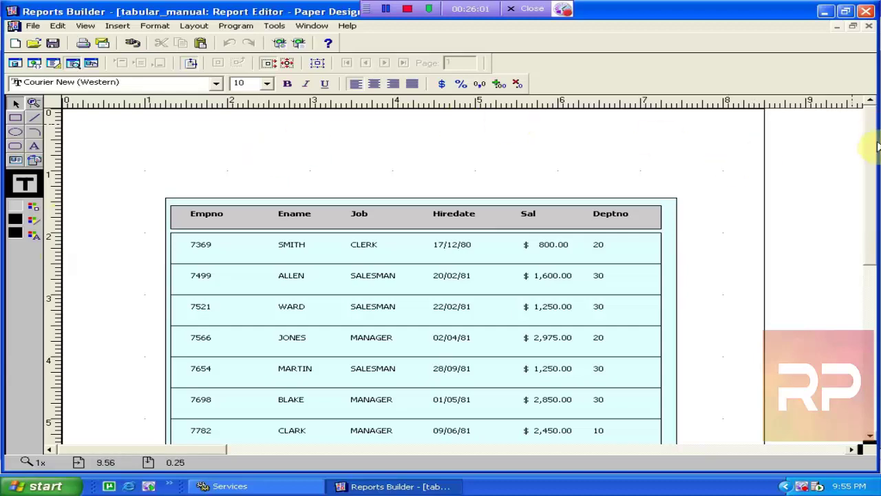
mouse_move(878, 146)
left_mouse_down()
mouse_move(877, 322)
mouse_move(871, 133)
left_mouse_up()
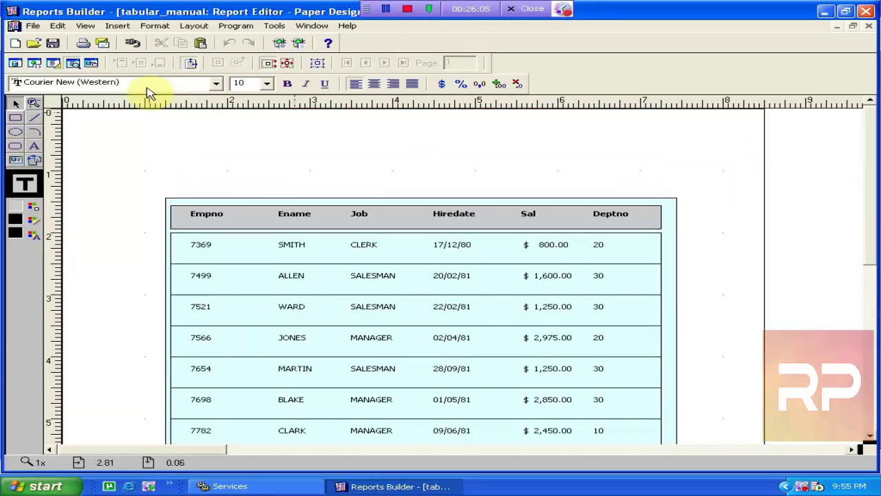
Step: Save the report and move the entire table layout into the upper-left corner of the body area in the paper layout
left_click(54, 43)
left_click(55, 64)
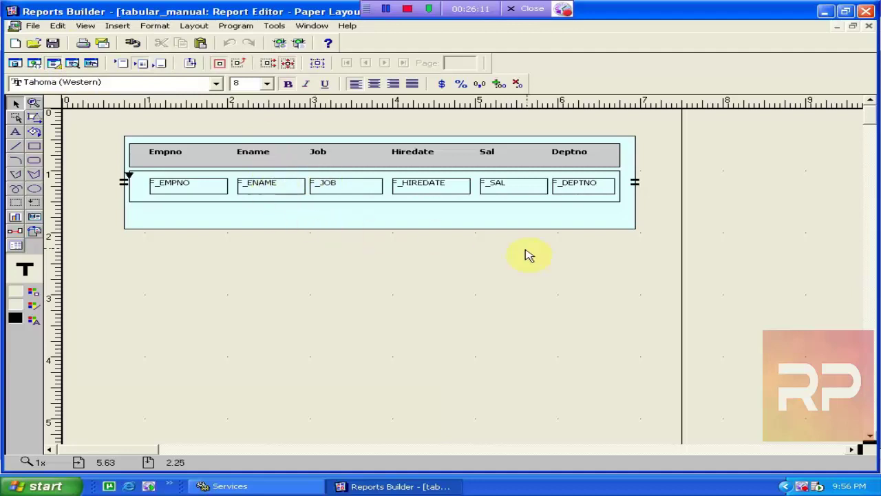
left_click_drag(673, 275, 38, 113)
key("Delete")
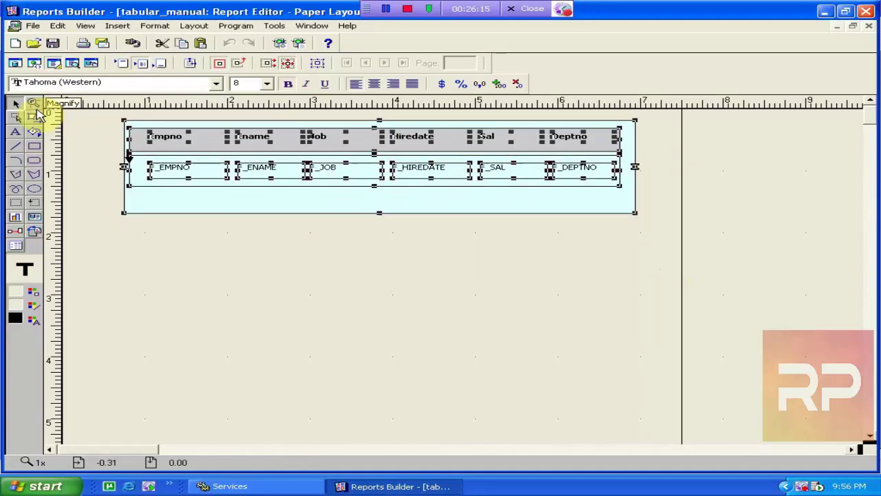
key("ctrl+z")
key("Left")
key("Left")
key("Left")
key("Left")
key("Left")
key("Left")
key("Left")
key("Left")
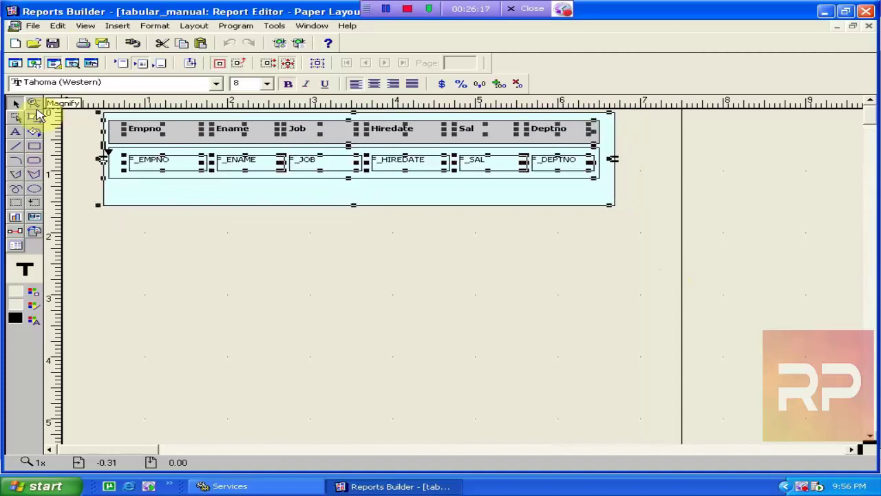
key("Left")
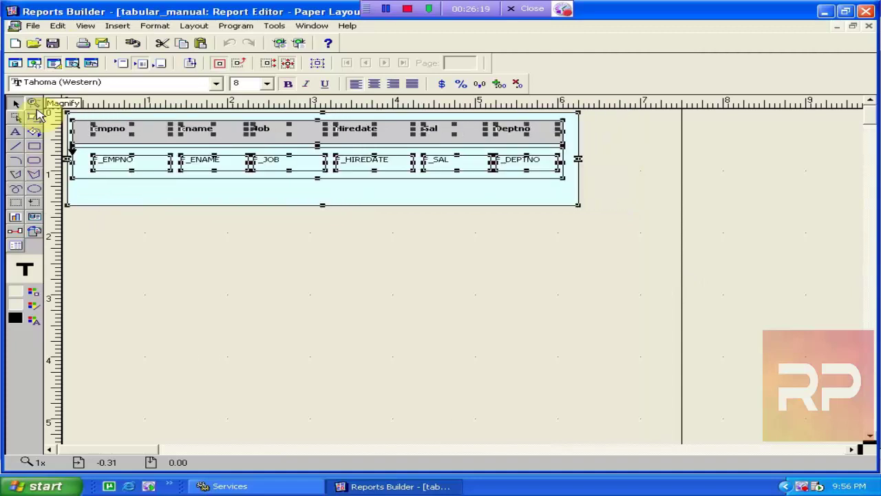
left_click(230, 269)
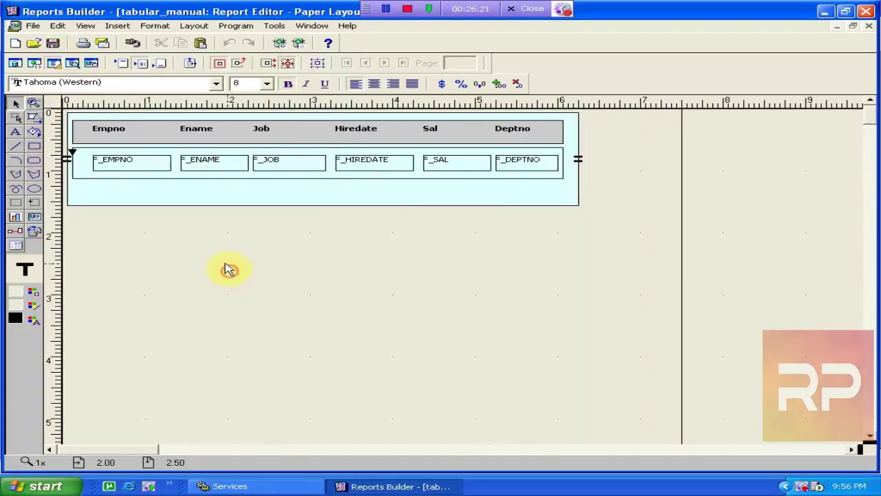
Step: Run the report to paper design and examine the employee table down to its last row
left_click(300, 44)
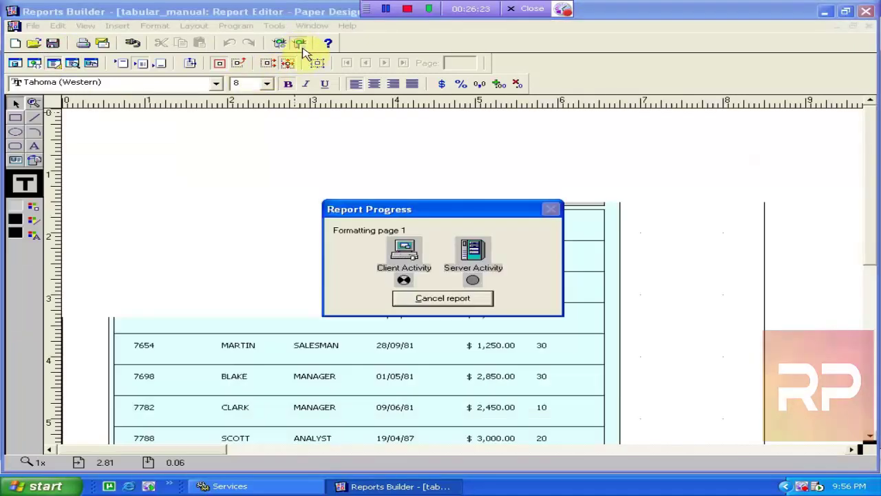
left_click_drag(875, 157, 865, 367)
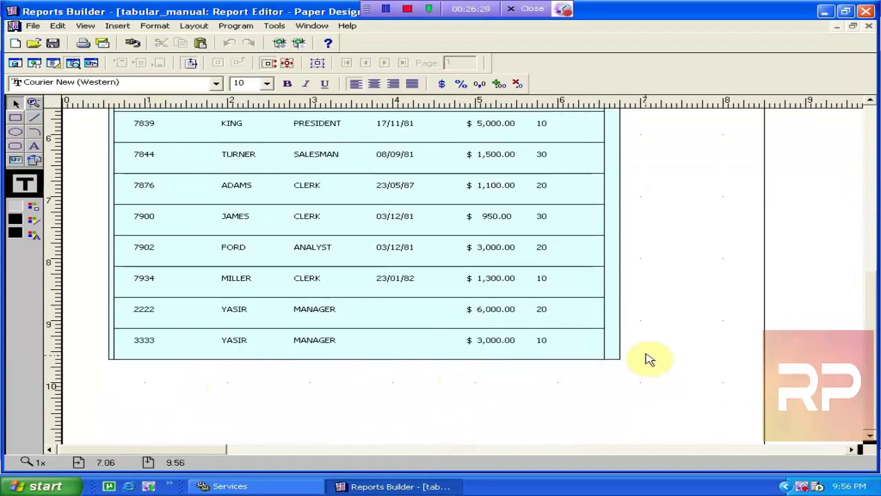
left_click_drag(875, 302, 873, 100)
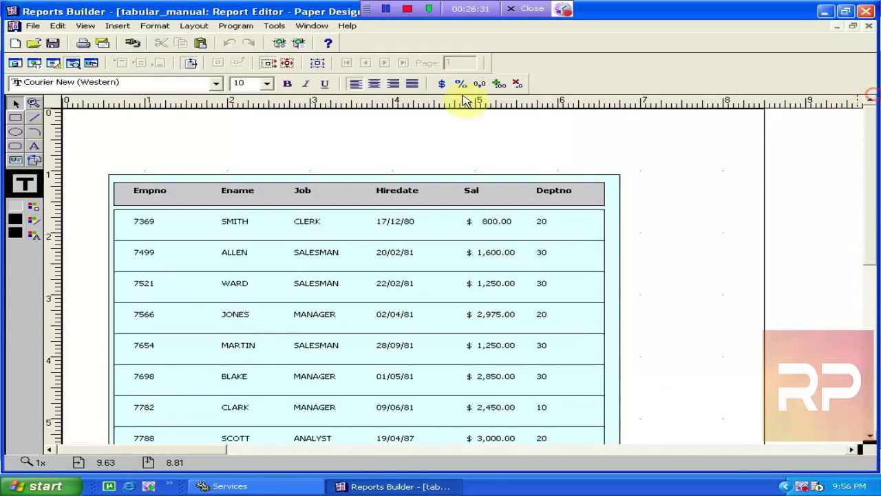
Step: Return to the paper layout and turn on margin editing so the page margin area is accessible
left_click(53, 63)
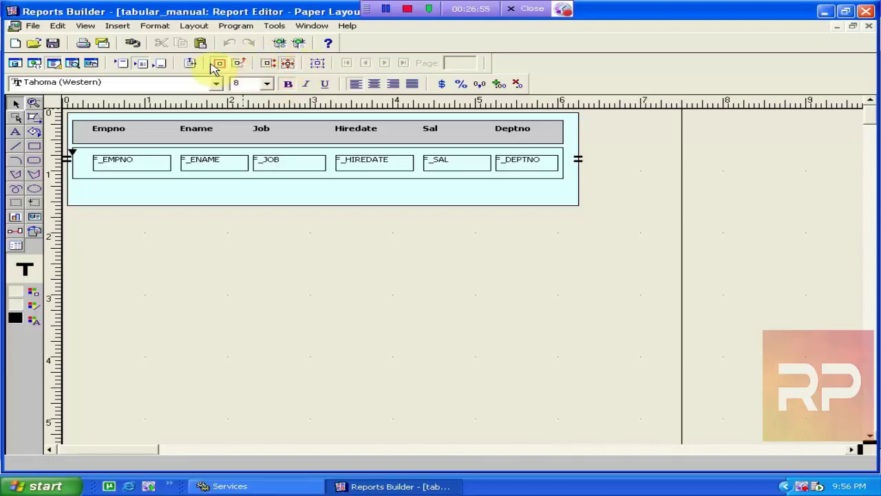
left_click(189, 64)
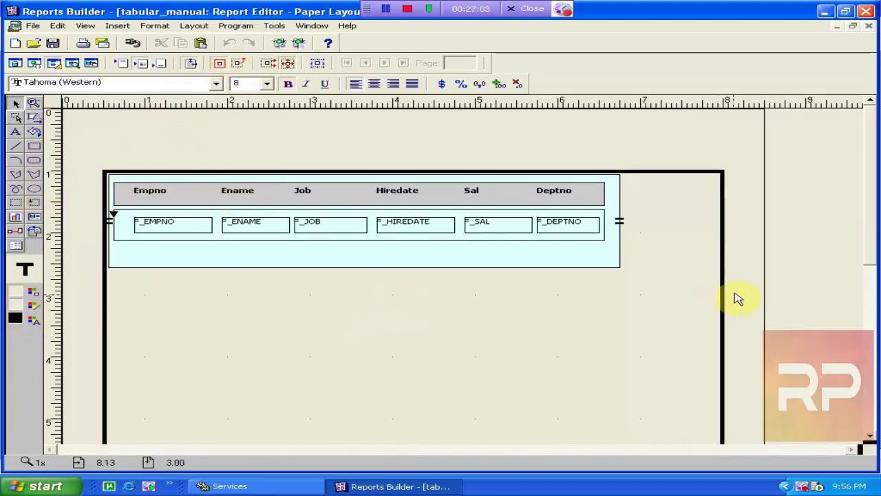
scroll(874, 214, "down", 3)
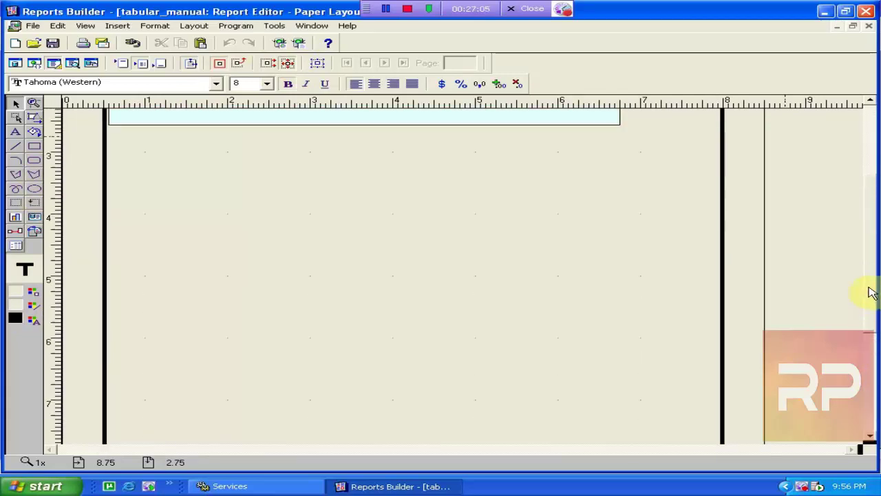
left_click_drag(871, 293, 875, 197)
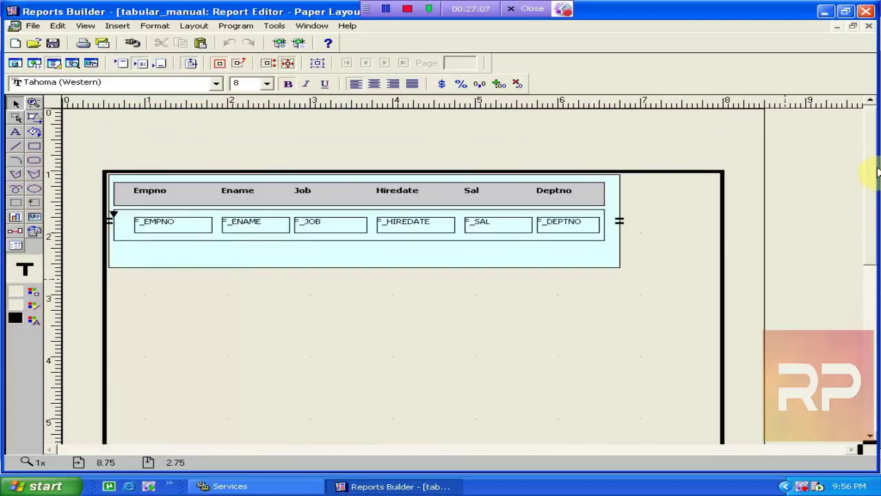
left_click(192, 64)
left_click(191, 64)
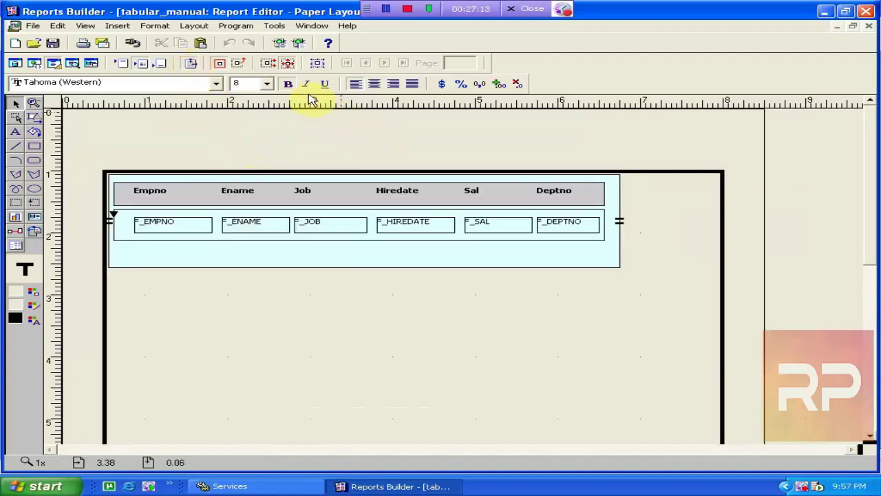
Step: Add a text label reading "Employee Report" in the upper page margin and place it above the table
left_click(16, 132)
left_click_drag(273, 124, 556, 151)
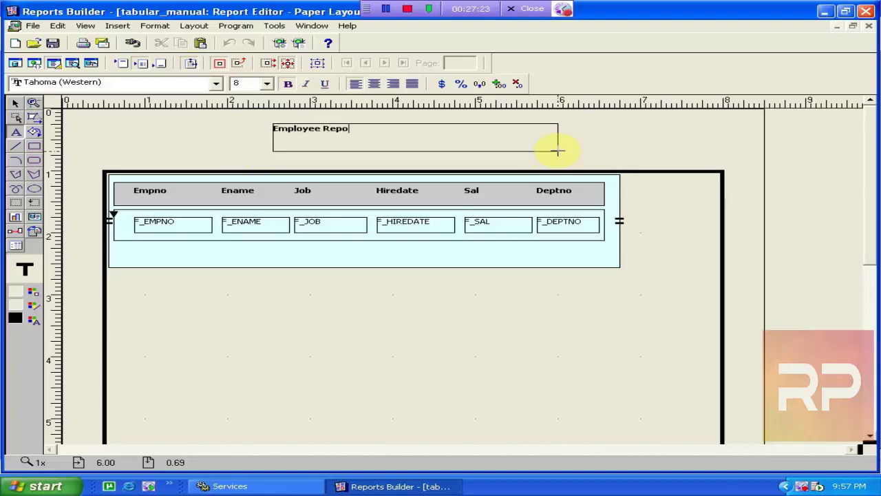
left_click(666, 135)
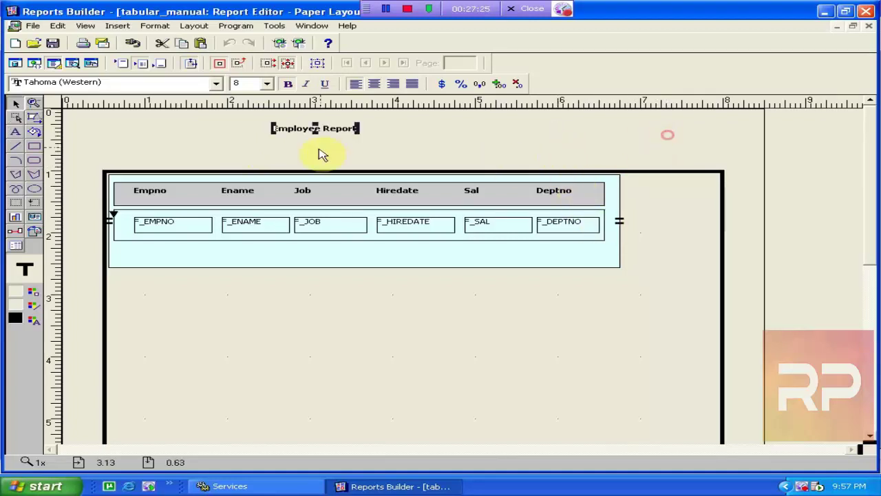
left_click_drag(303, 139, 365, 134)
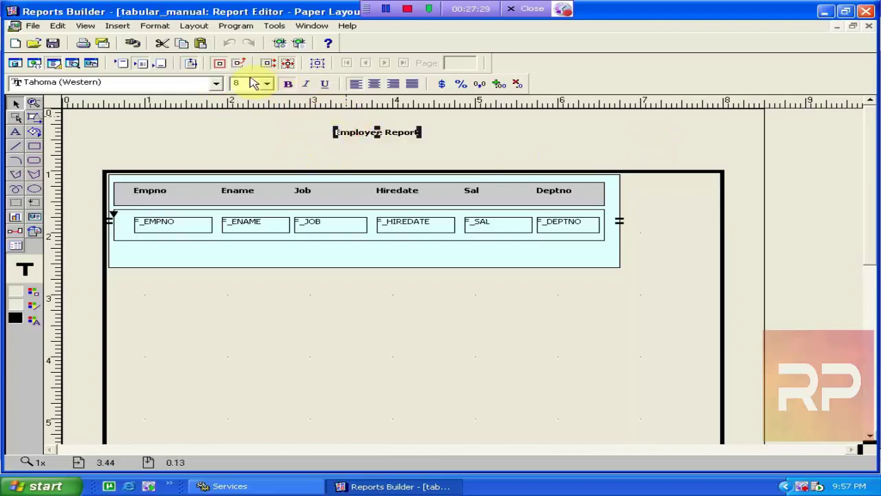
Step: Set the "Employee Report" title's font to Tahoma and its size to 16
left_click(191, 84)
left_click(191, 83)
scroll(190, 83, "down", 1)
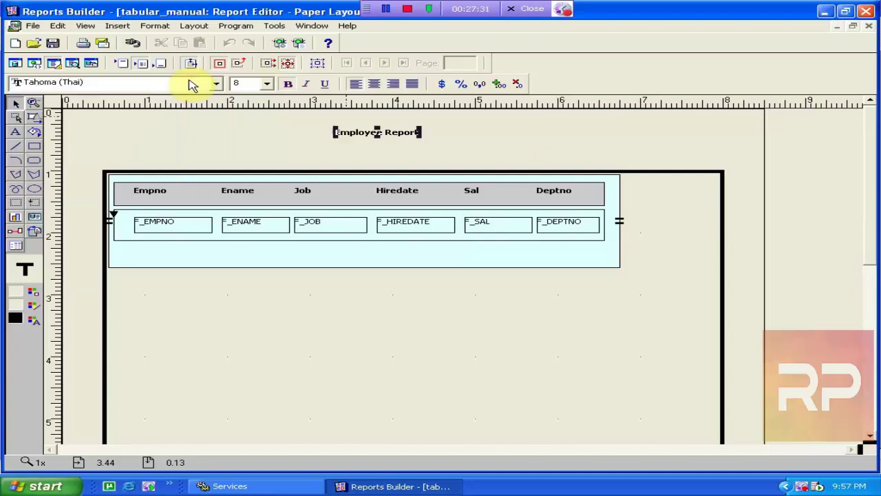
left_click(190, 84)
left_click(191, 84)
scroll(191, 83, "down", 1)
left_click(191, 83)
left_click(191, 83)
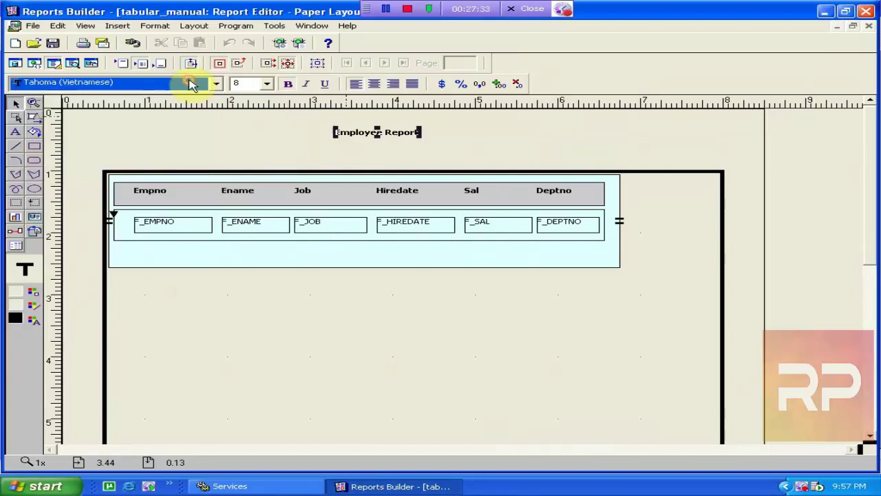
left_click(191, 83)
left_click(160, 150)
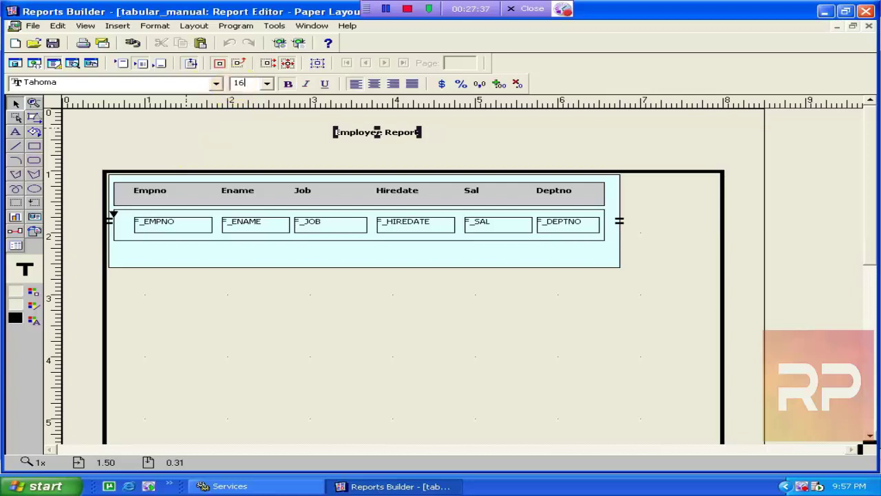
key("Return")
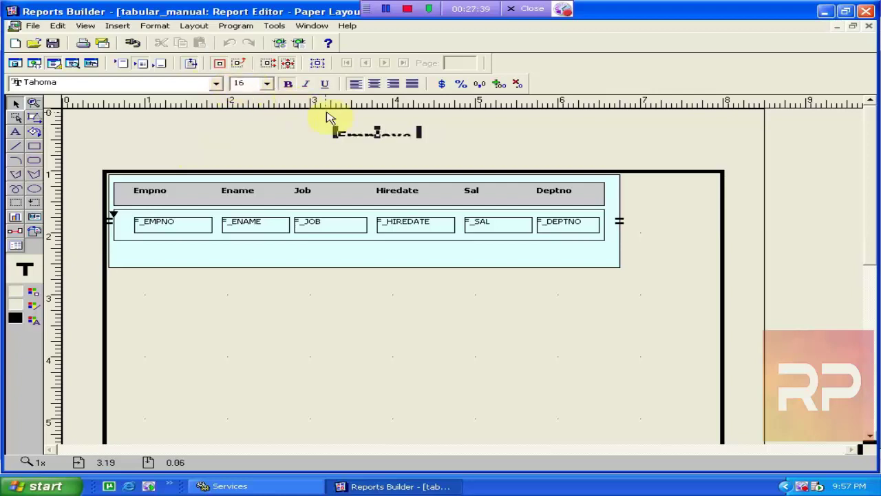
Step: Enlarge the title label to about 4 inches wide so the full text fits, center its text and position it above the table
left_click_drag(397, 136, 585, 142)
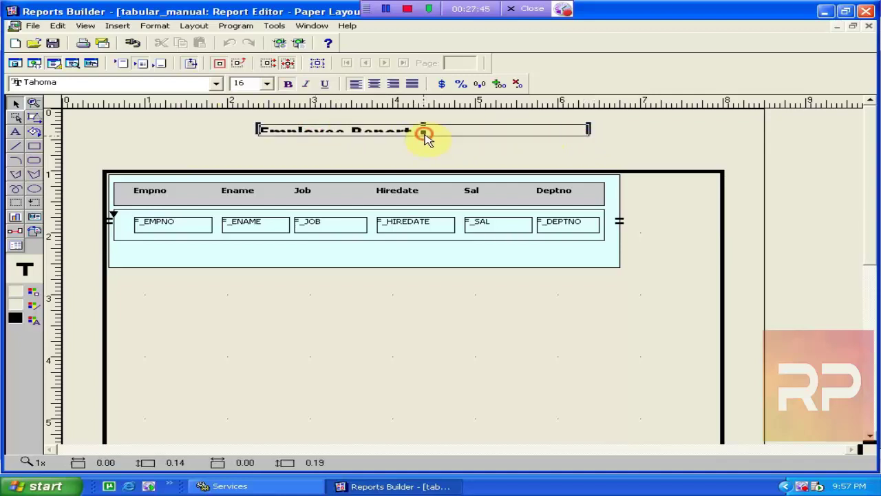
left_click(374, 83)
left_click_drag(415, 131, 394, 142)
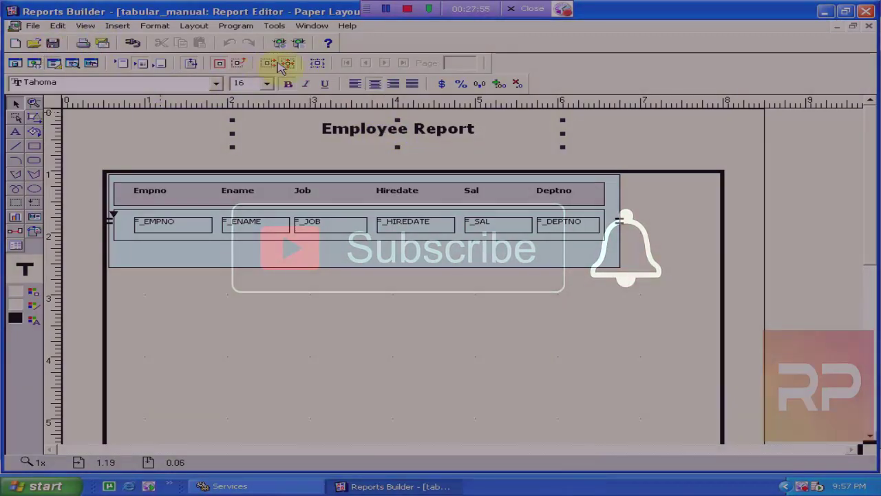
Step: Run the report to paper design and nudge the "Employee Report" title left to center it over the table
left_click(298, 44)
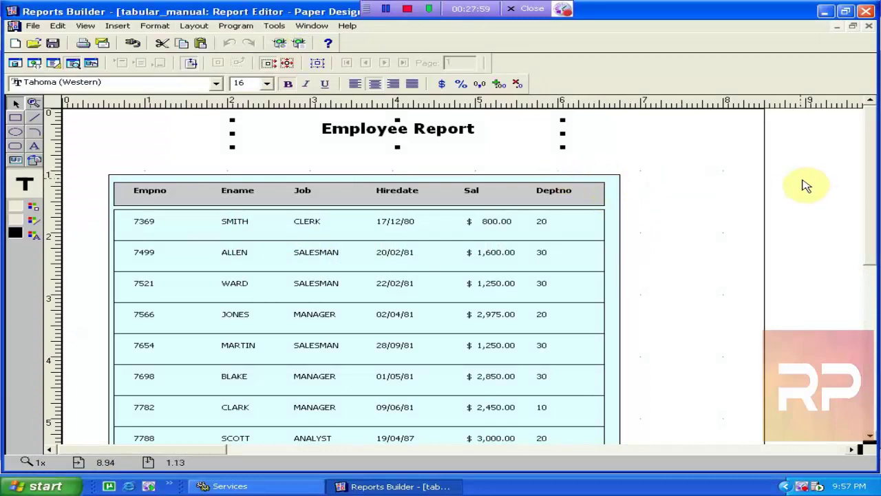
left_click(717, 139)
left_click(402, 138)
key("Left")
key("Left")
key("Left")
key("Left")
key("Left")
key("Left")
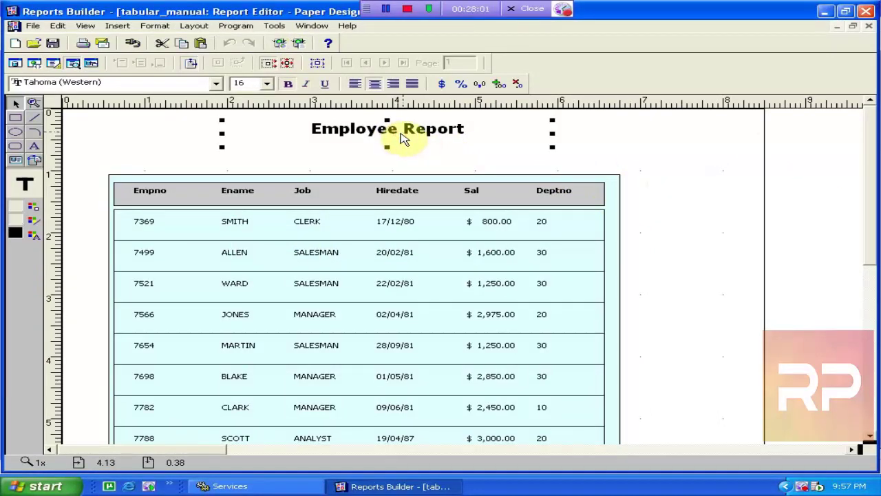
key("Left")
key("Left")
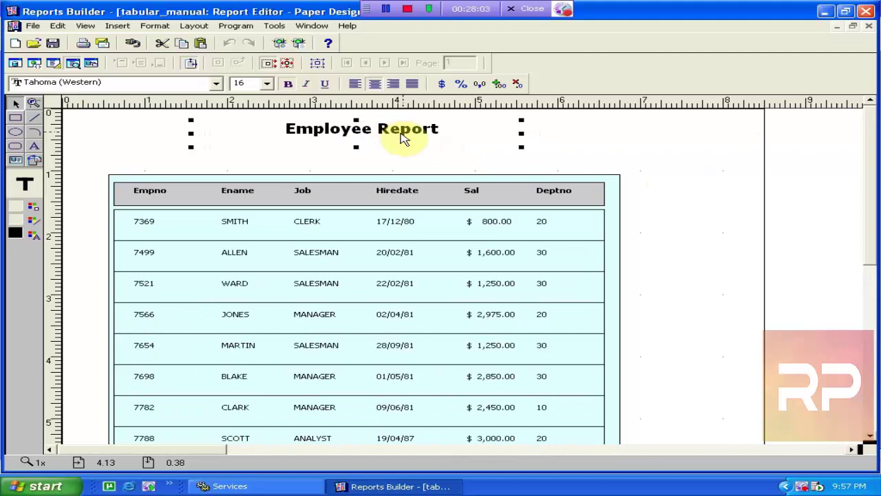
key("Left")
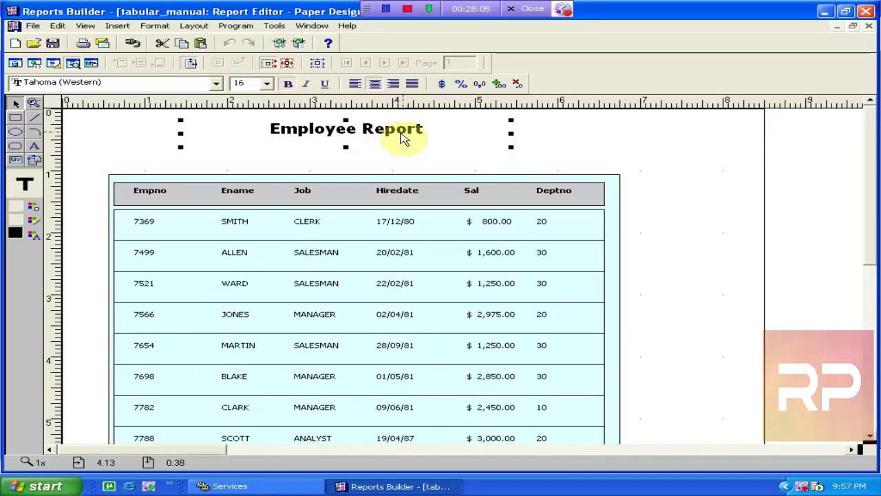
Step: Save the report and review the titled page in paper design
left_click(55, 44)
left_click(639, 163)
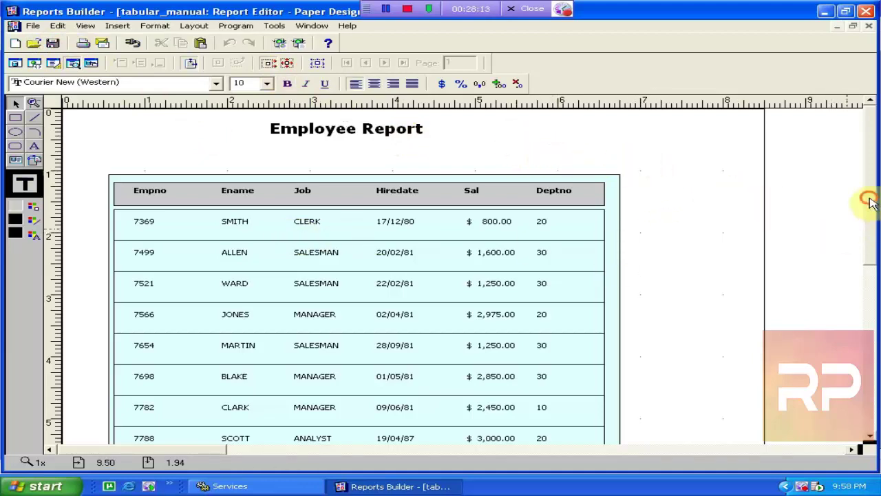
scroll(869, 199, "down", 5)
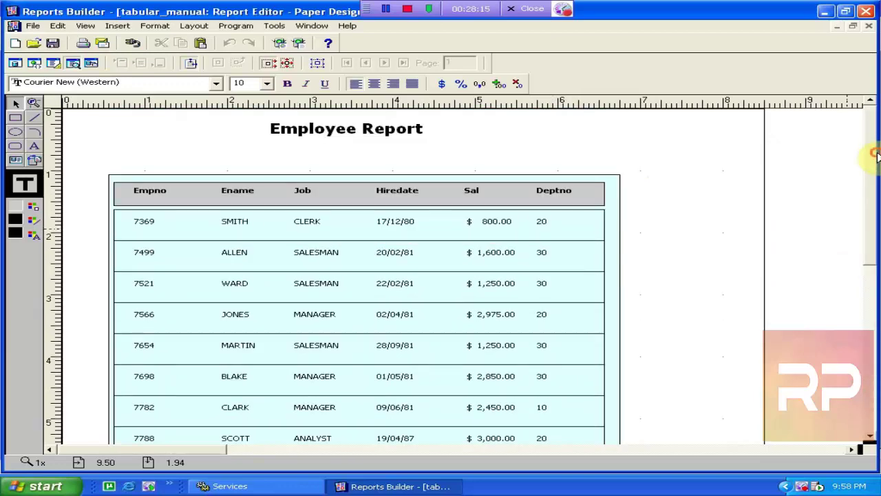
Step: In the paper layout, insert the date and time at Top-Center in the "Saturday March 7 2009 9:58 PM" format and move the field right, above the table
left_click(53, 63)
left_click(377, 136)
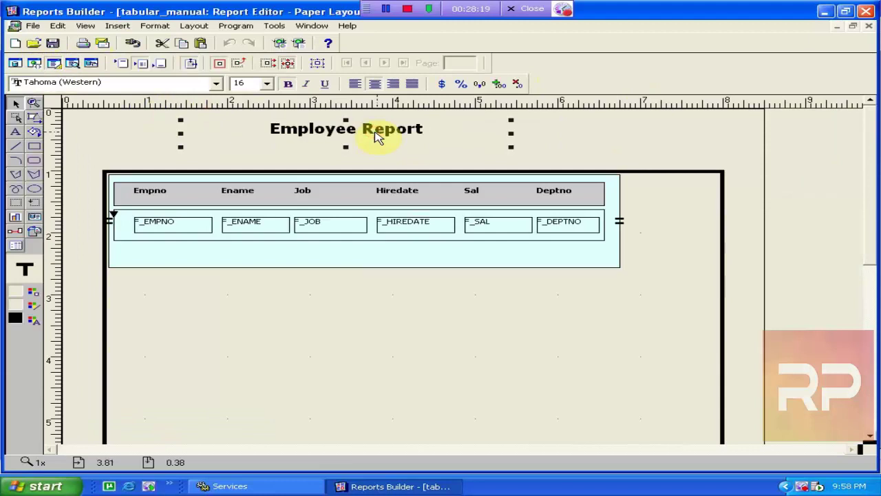
left_click(140, 124)
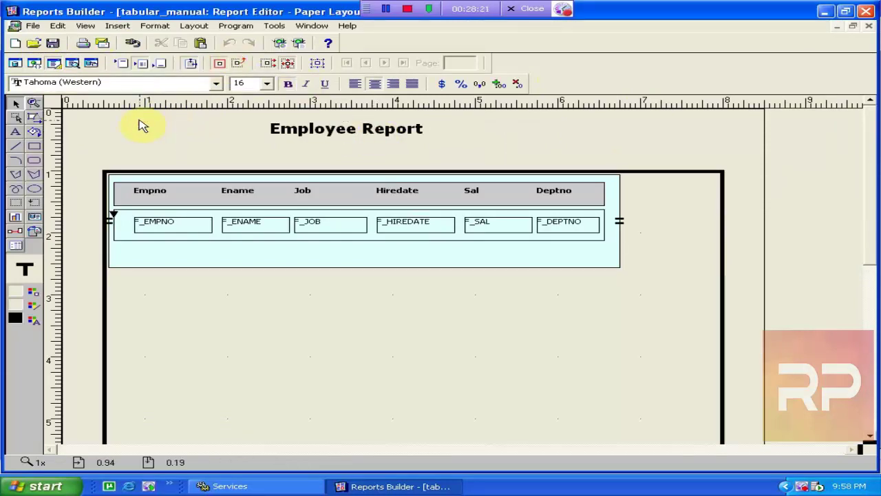
left_click(117, 25)
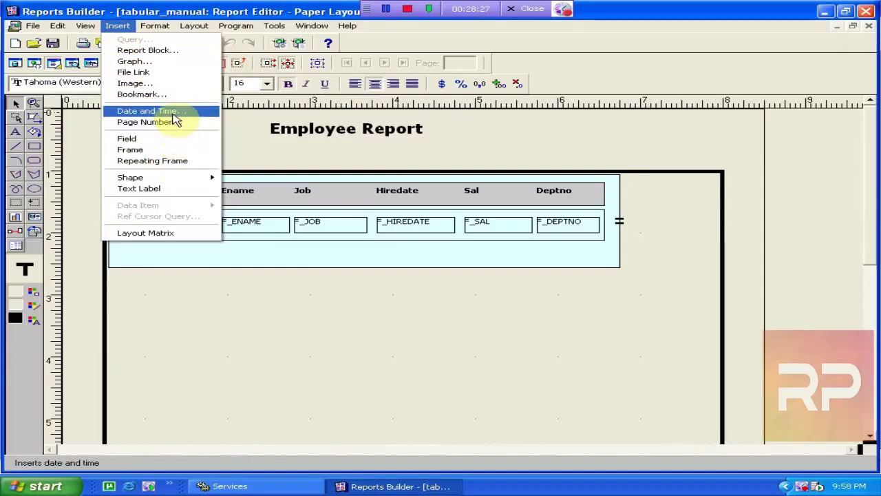
left_click(172, 112)
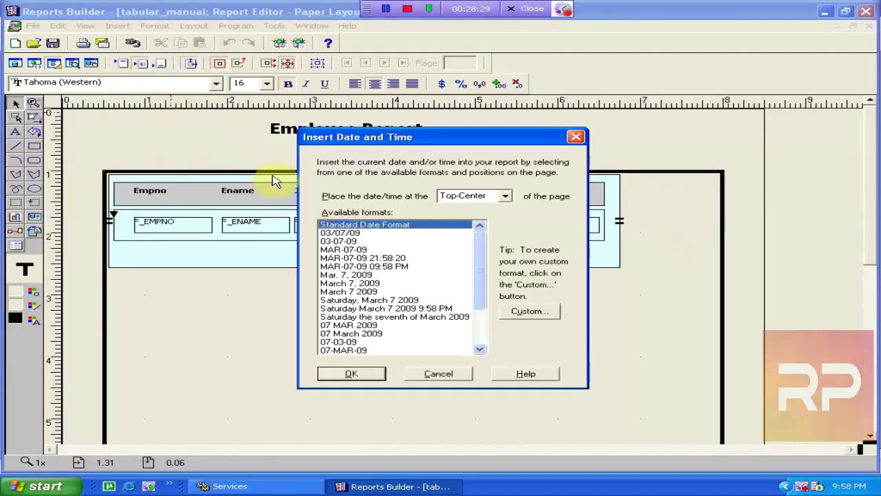
left_click(424, 308)
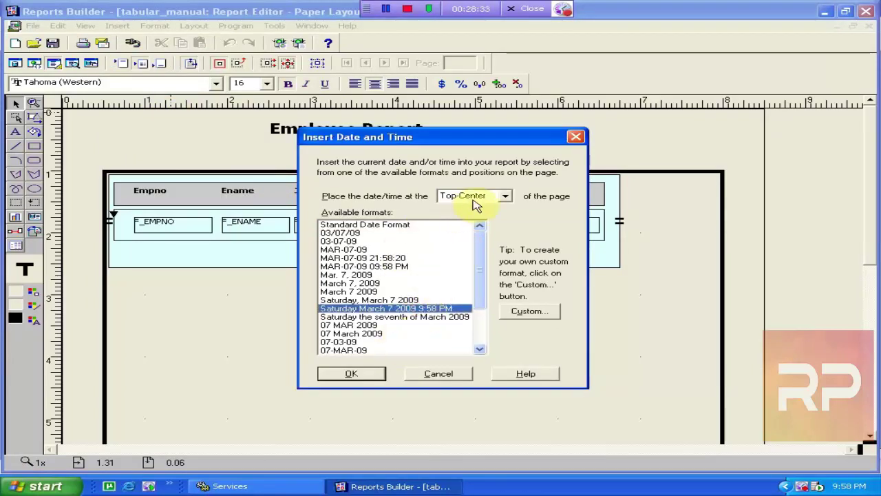
left_click(505, 199)
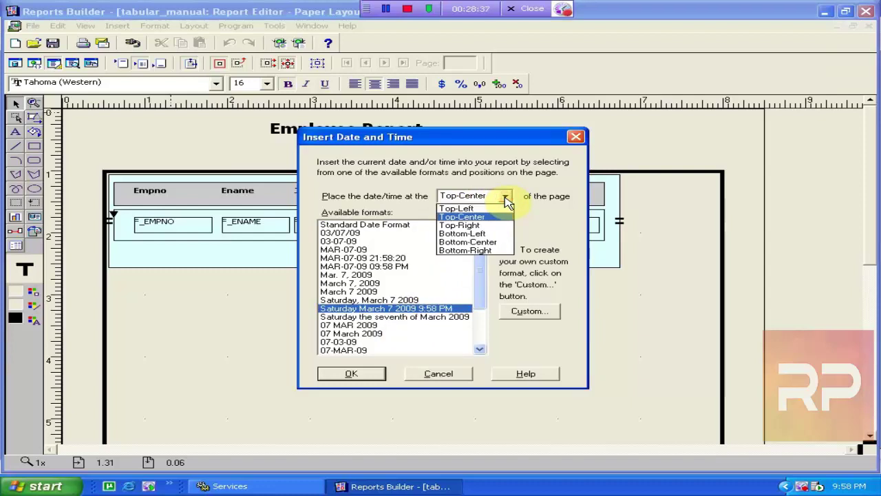
left_click(505, 198)
left_click(505, 199)
left_click(504, 200)
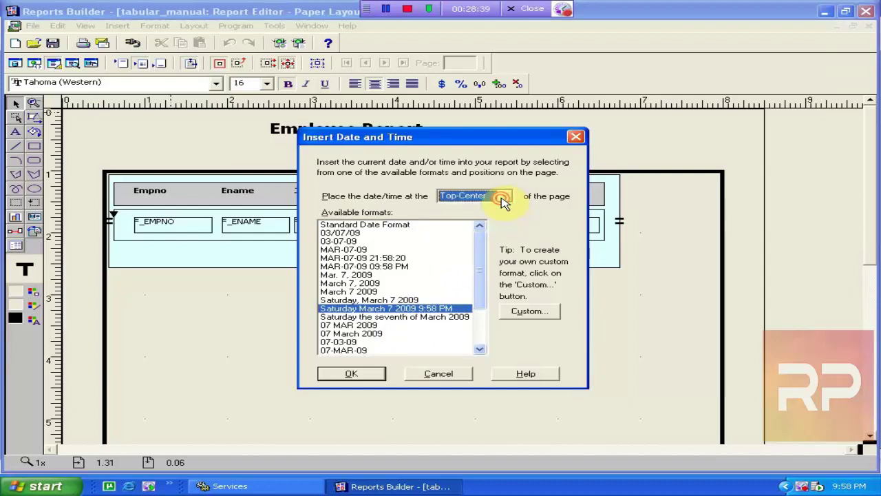
left_click(354, 374)
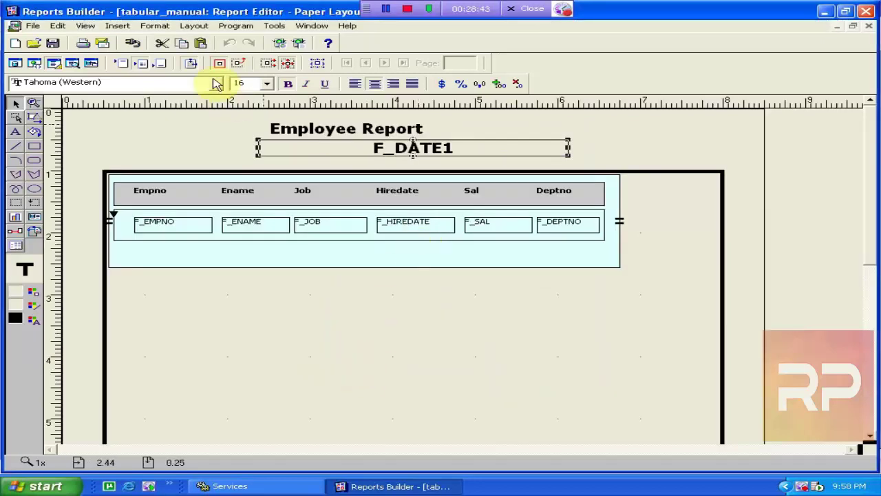
left_click_drag(324, 159, 469, 159)
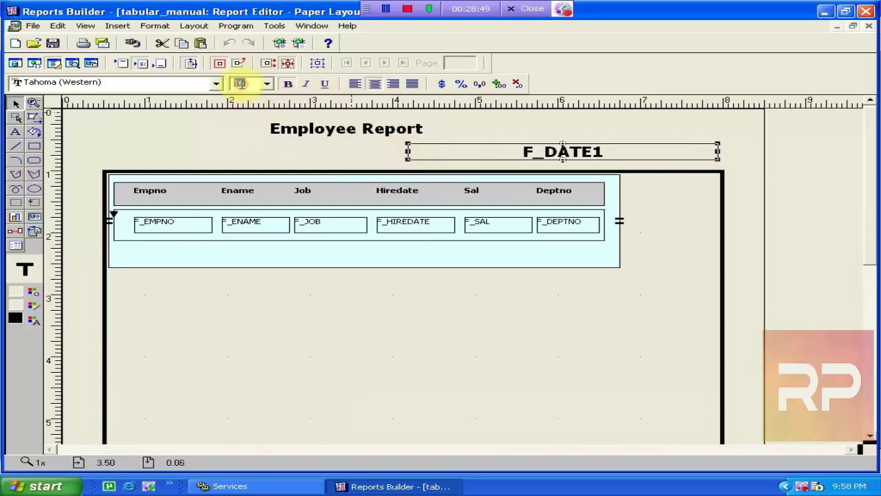
Step: Try to set the date field's font size to 10, and return the "Employee Report" title's size to 16
left_click(239, 86)
type("1")
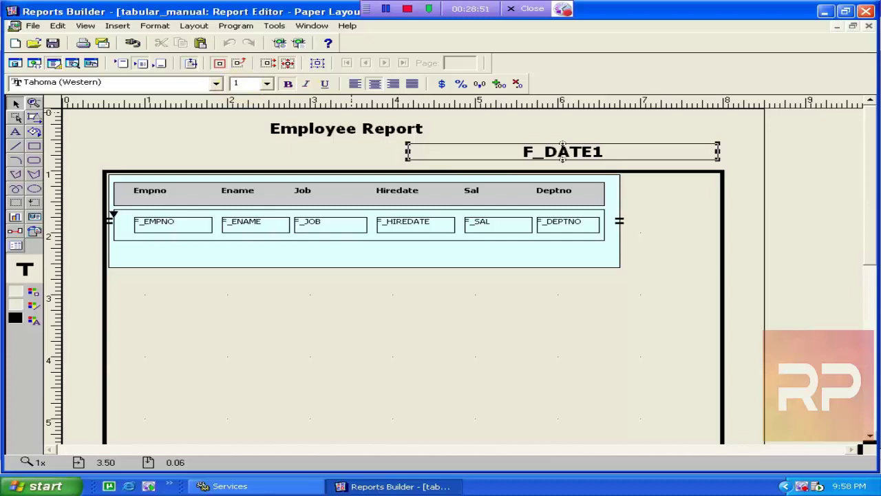
type("0")
left_click(441, 126)
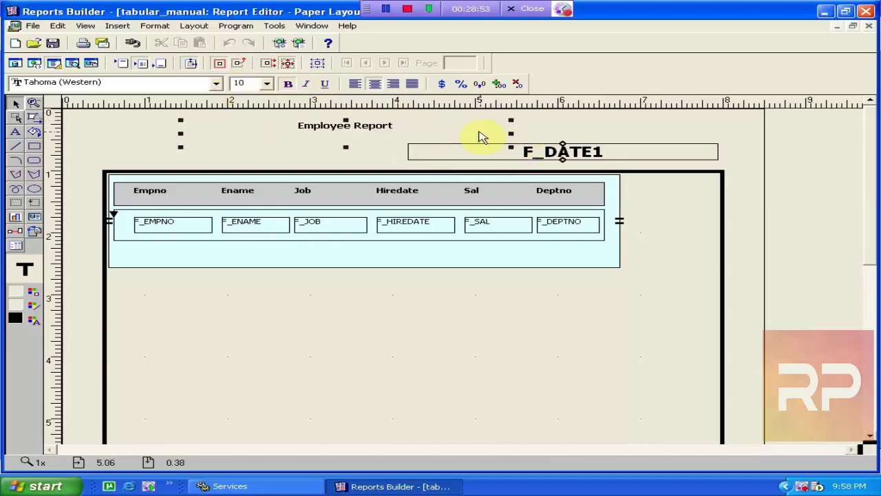
left_click(241, 84)
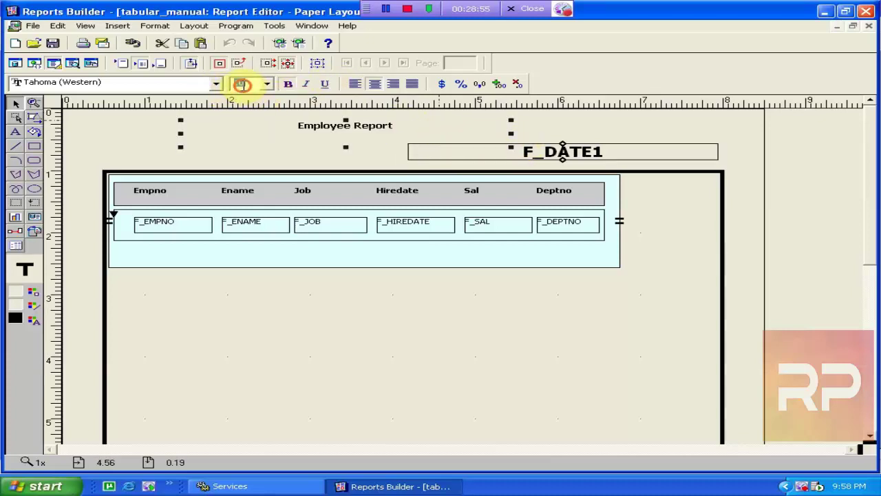
type("16")
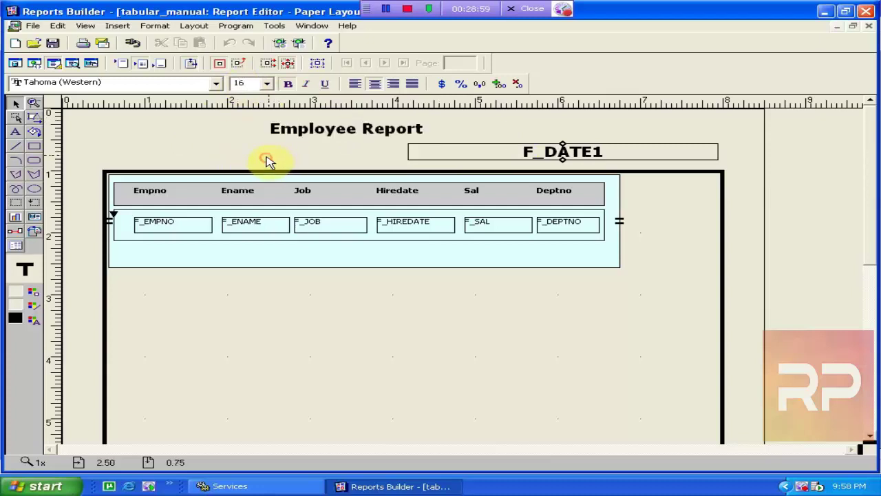
left_click(262, 161)
Step: Change the date field's font to plain Tahoma
left_click(483, 164)
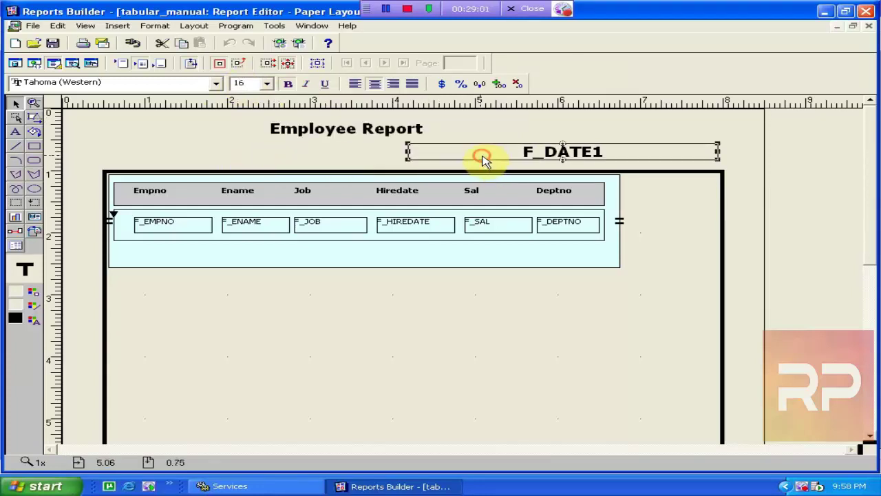
left_click(132, 84)
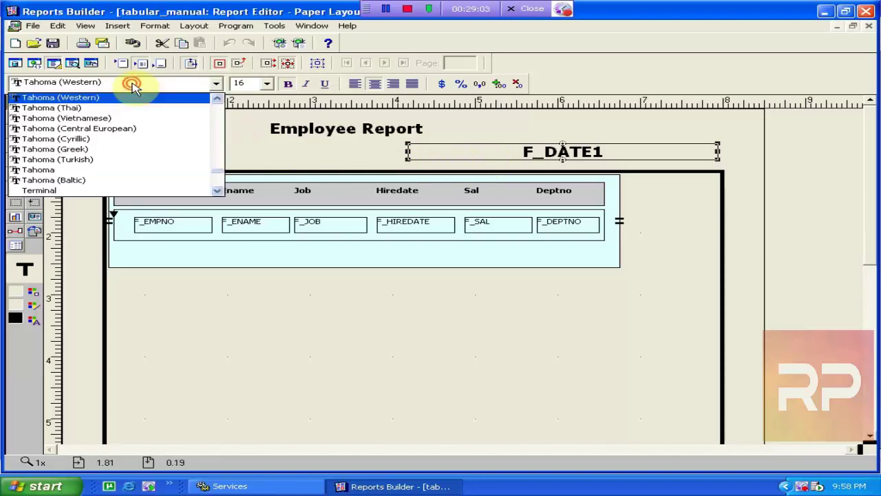
left_click(110, 170)
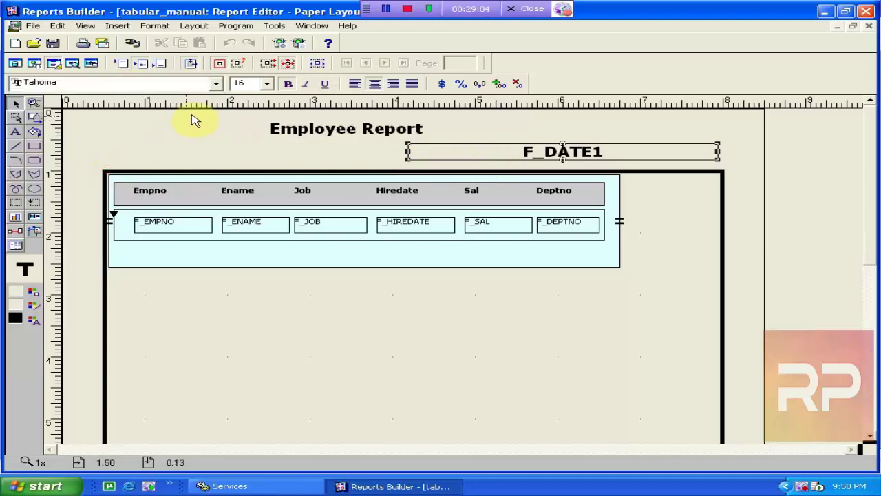
Step: Try to reduce the date field's font size to 10
left_click(240, 86)
type("1")
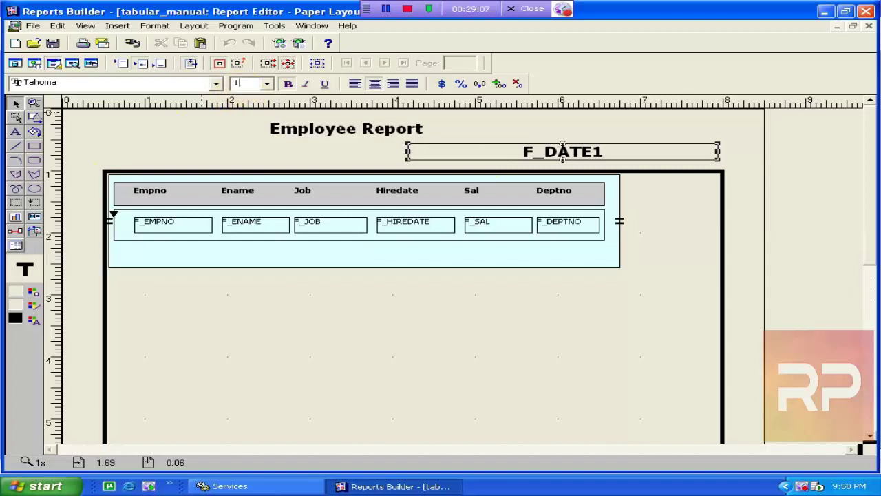
left_click(488, 134)
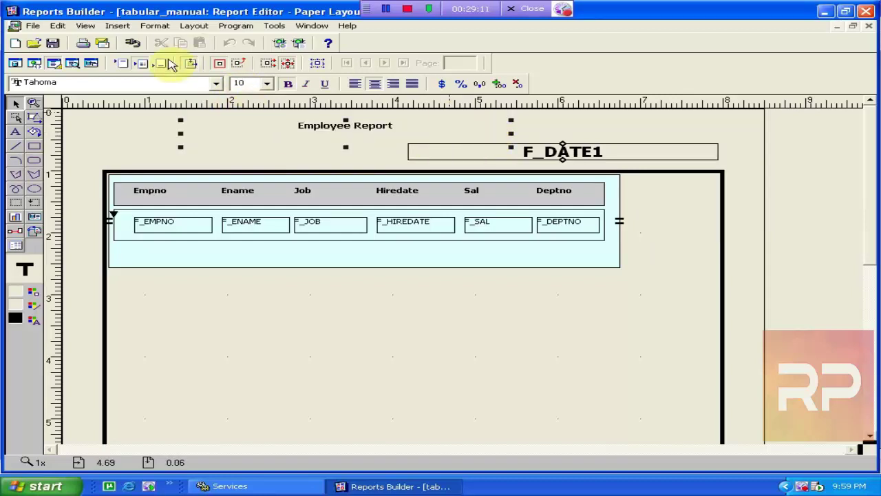
Step: Set the "Employee Report" title's font size to 18
double_click(237, 83)
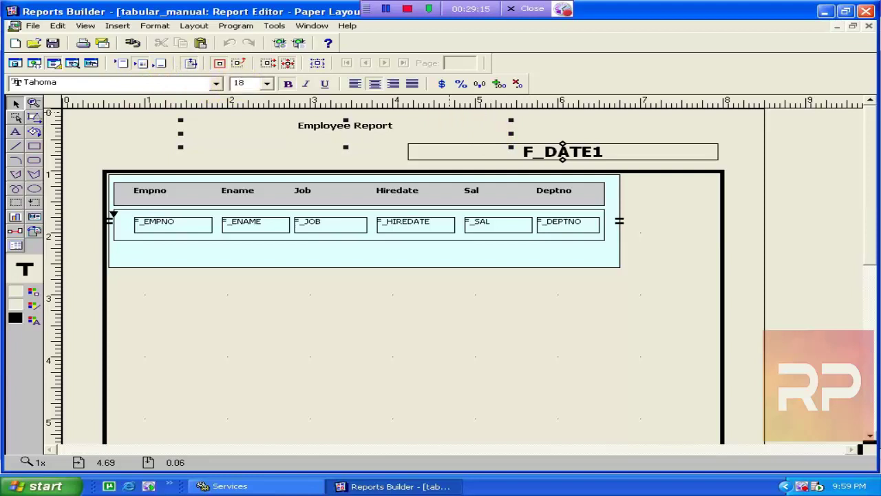
type("18")
left_click(165, 134)
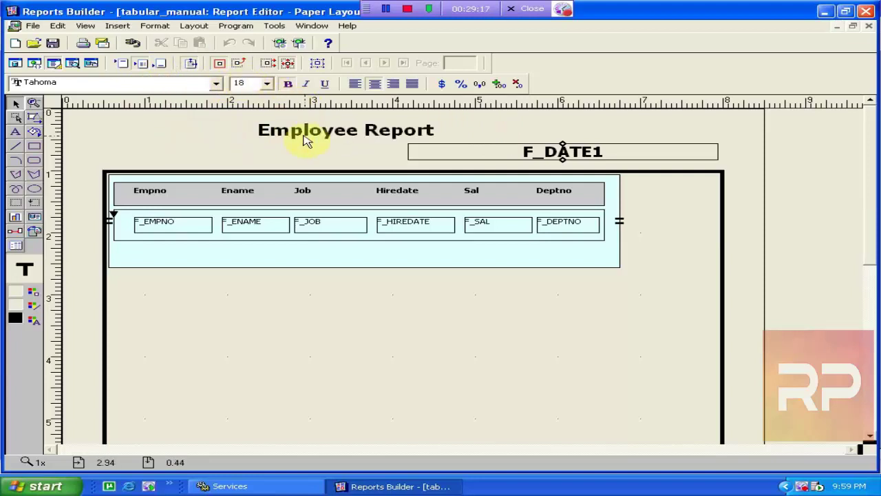
Step: Set the date field's font size to 10 and narrow the field from its left edge to about 2.6 inches wide
left_click(437, 155)
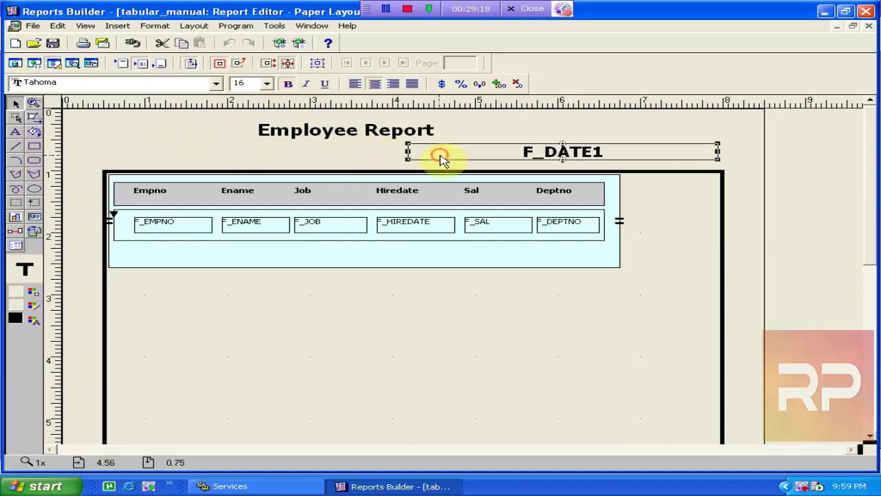
double_click(240, 83)
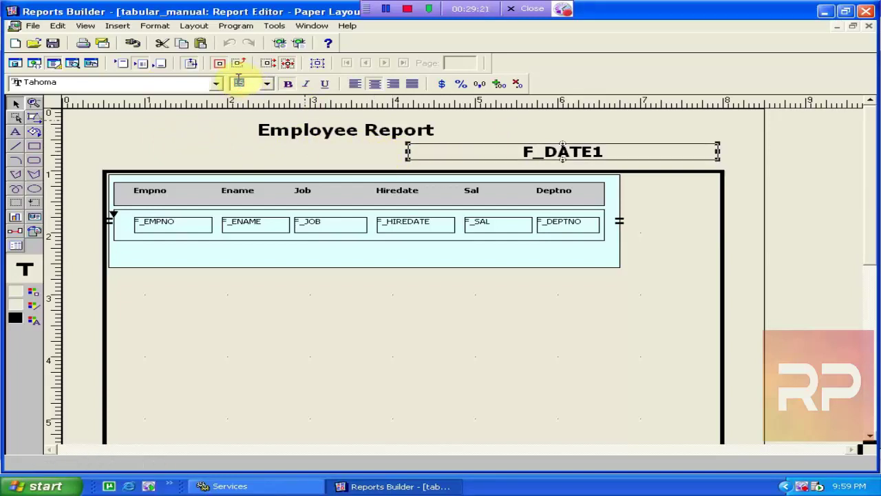
type("1")
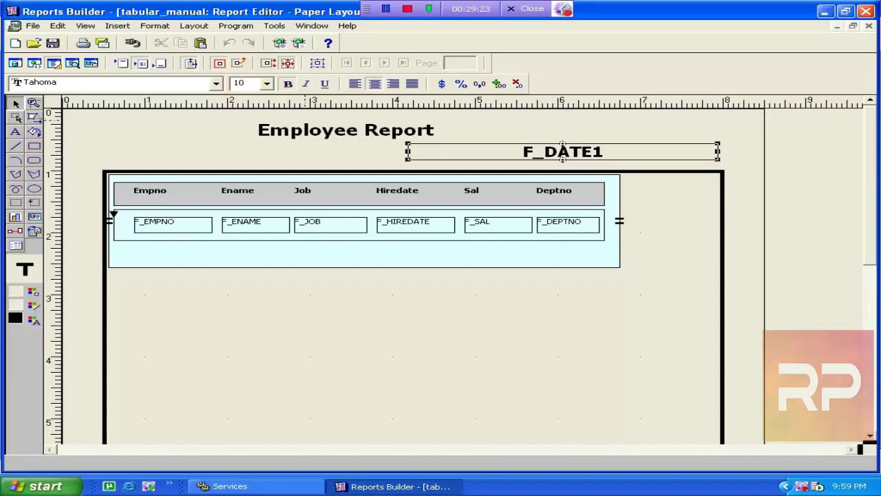
type("0")
key("Return")
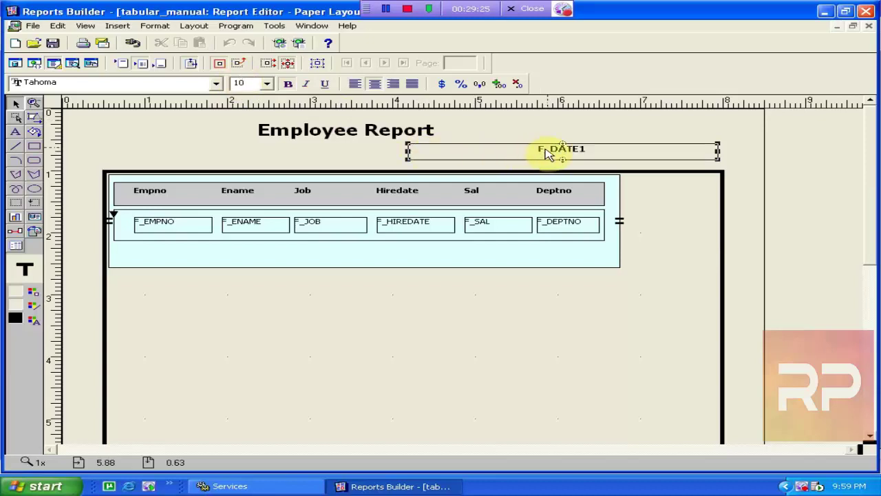
left_click_drag(407, 153, 507, 166)
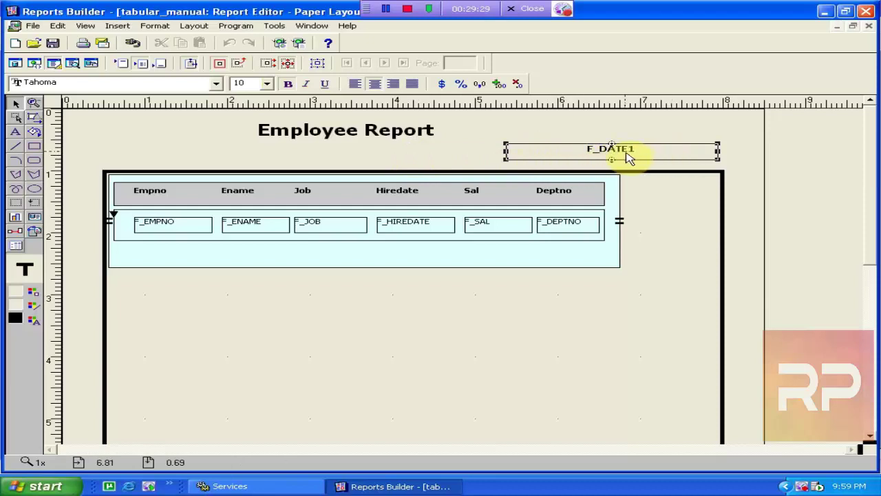
Step: Nudge the "Employee Report" title up two increments to leave room beneath it
left_click(350, 125)
key("Up")
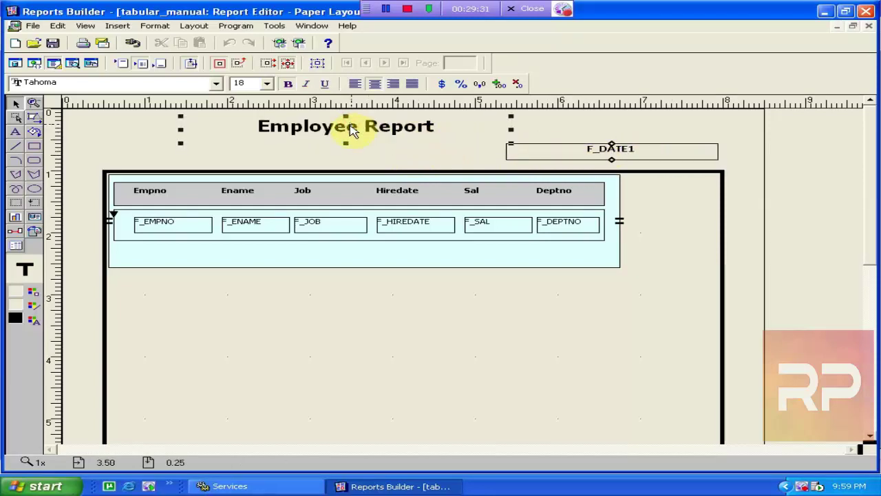
key("Up")
Step: Add a text label reading "Report Run :" beneath the title, to the left of the date field
left_click(15, 132)
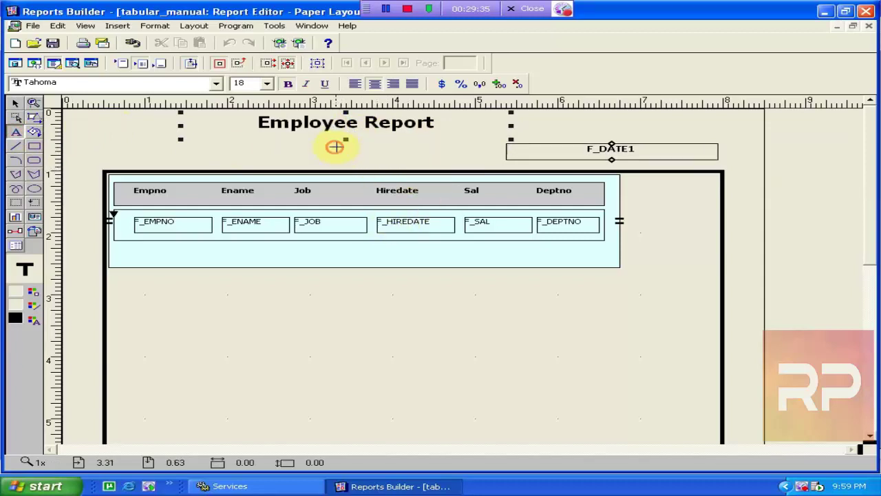
left_click_drag(335, 146, 503, 160)
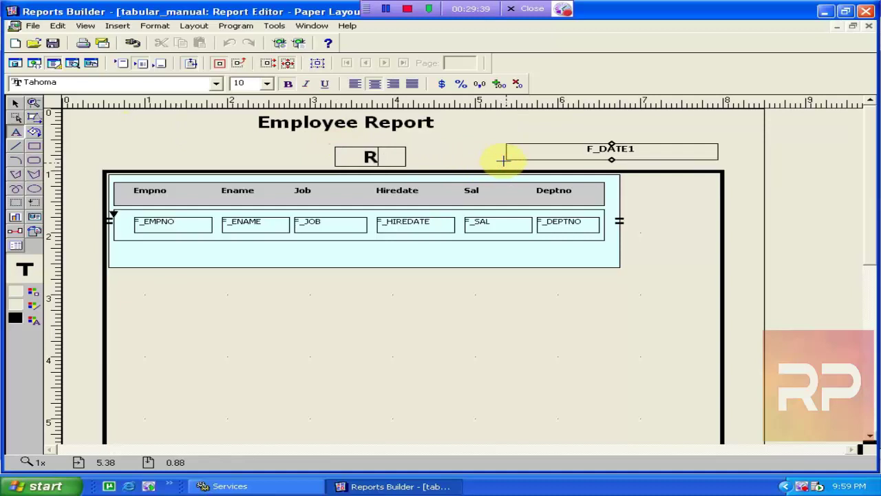
type("Report Run")
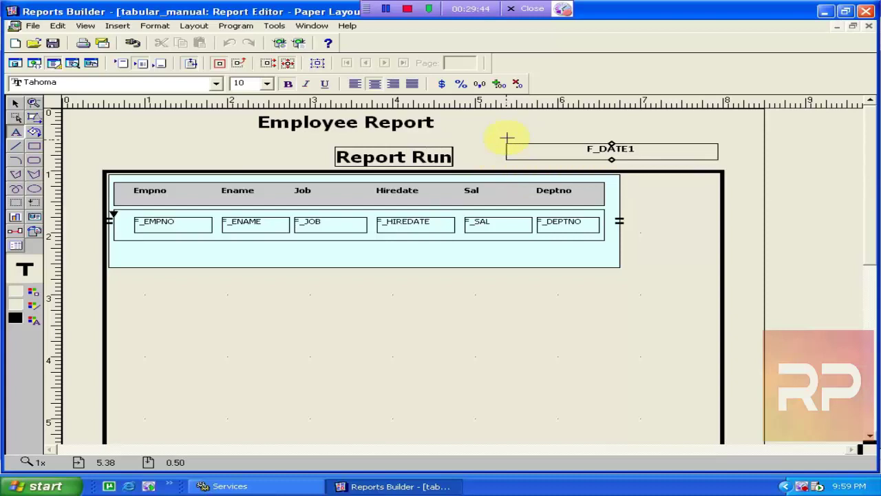
left_click(507, 139)
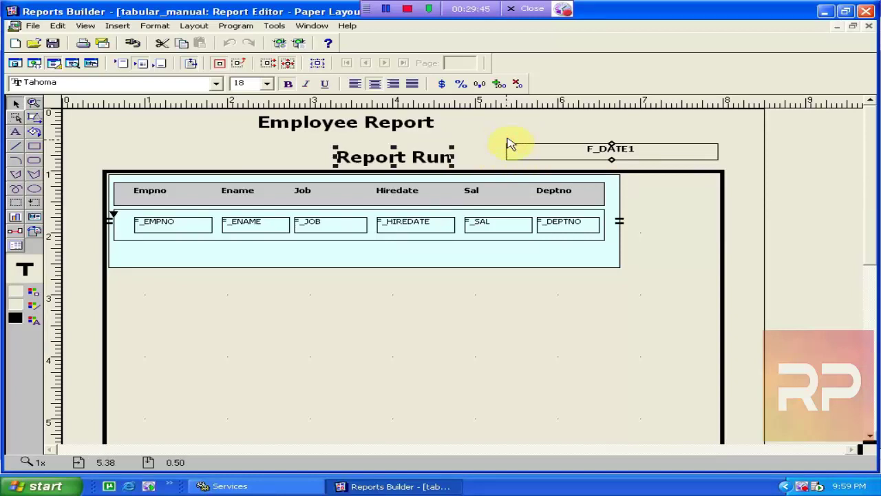
double_click(428, 163)
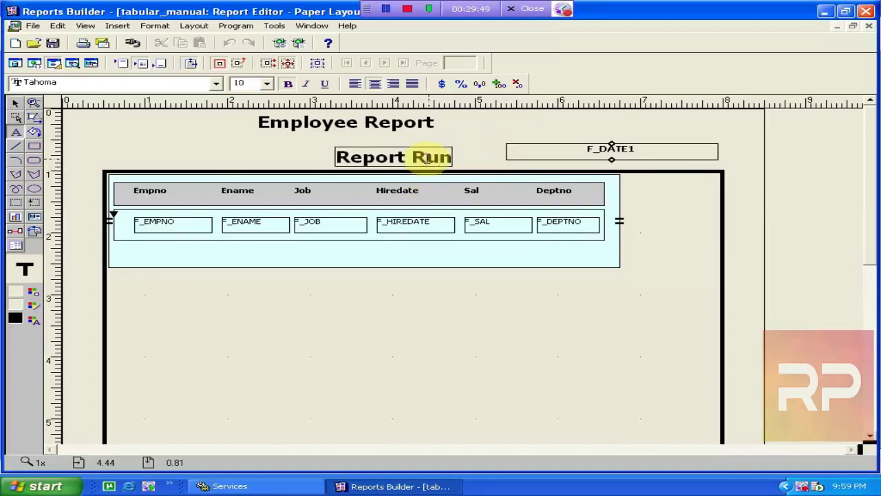
left_click(311, 150)
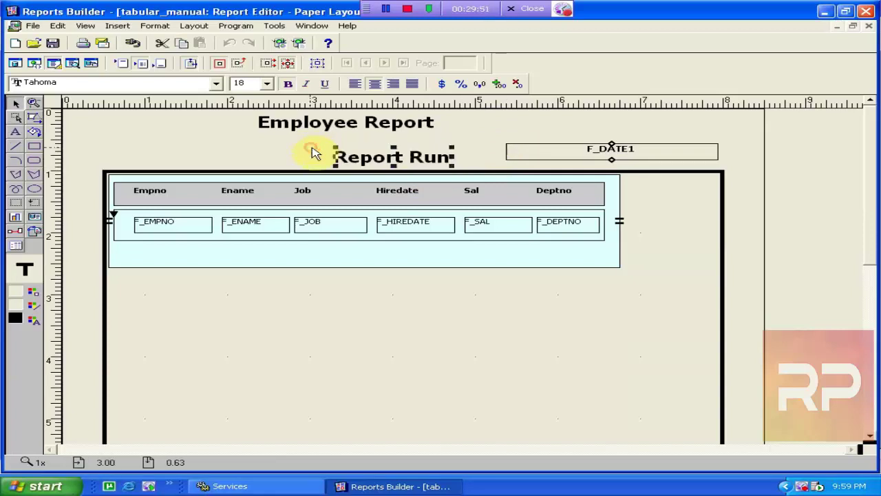
Step: Set the "Report Run :" label's font size to 10
left_click(245, 82)
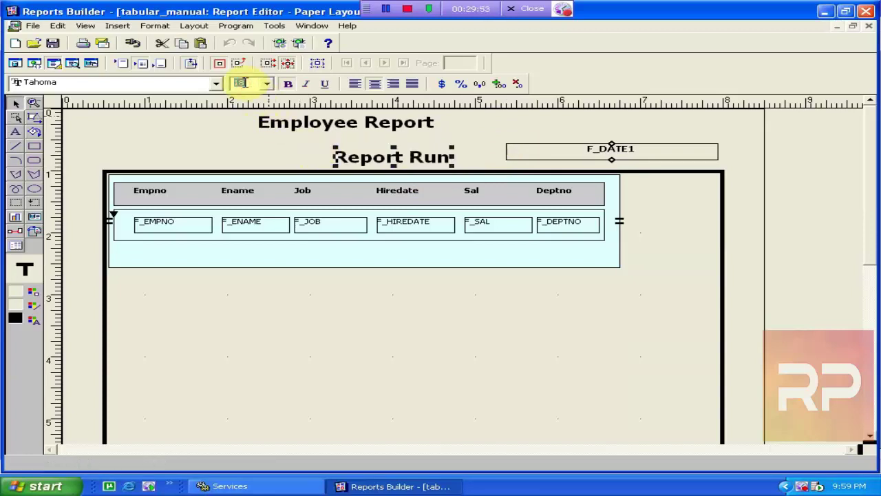
type("10")
key("Return")
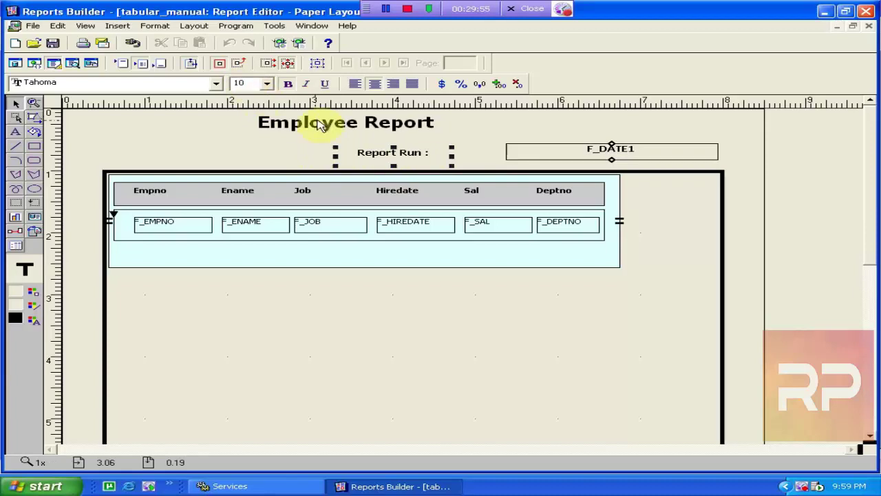
left_click(392, 159)
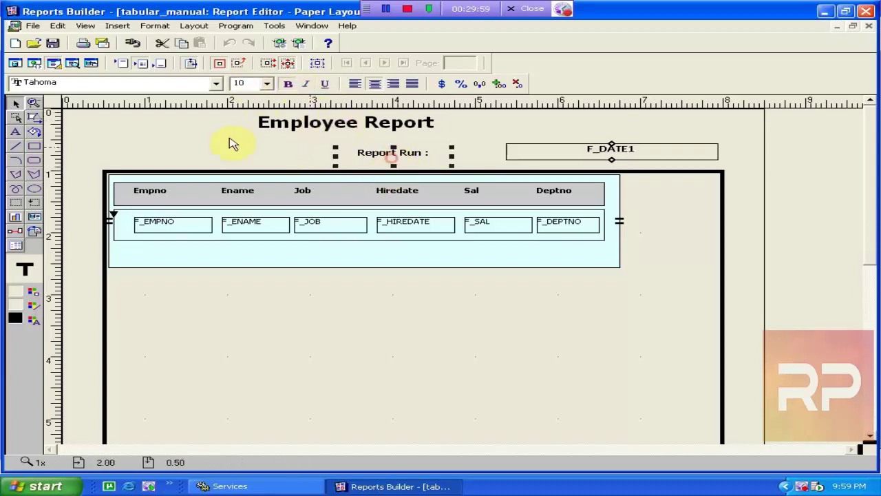
Step: Move the "Report Run :" label up one increment and eleven increments right so that it sits beside the date field
key("Up")
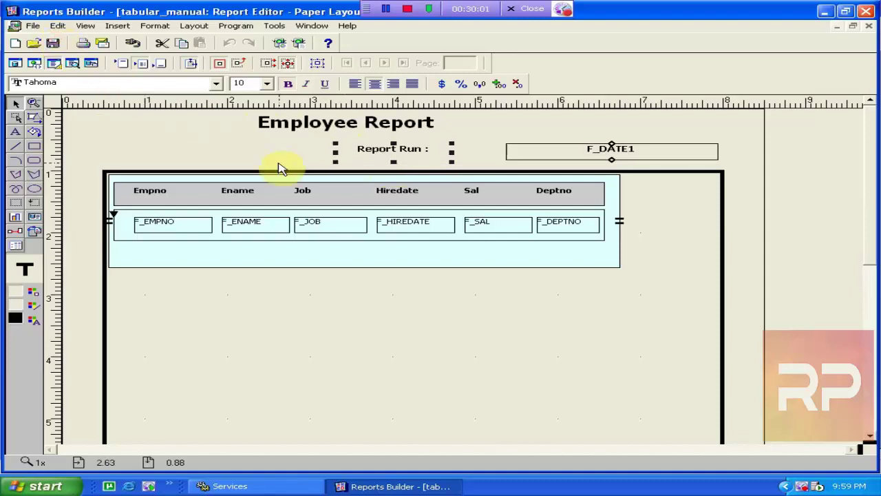
key("Right")
key("Right")
key("Right")
key("Right")
key("Right")
key("Right")
key("Right")
key("Right")
key("Right")
key("Right")
key("Right")
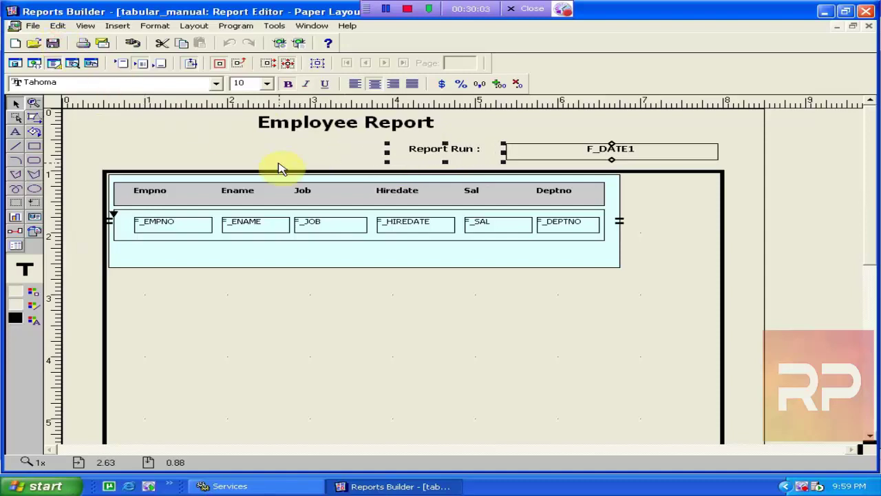
left_click(279, 166)
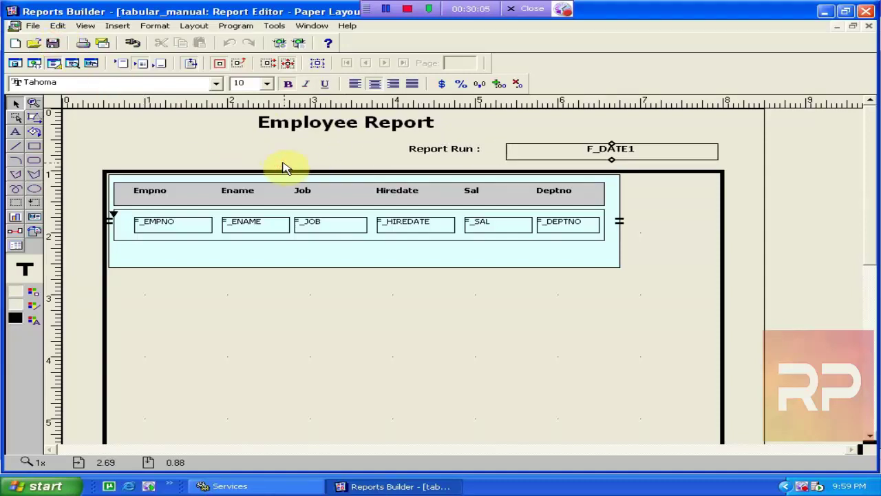
left_click(456, 150)
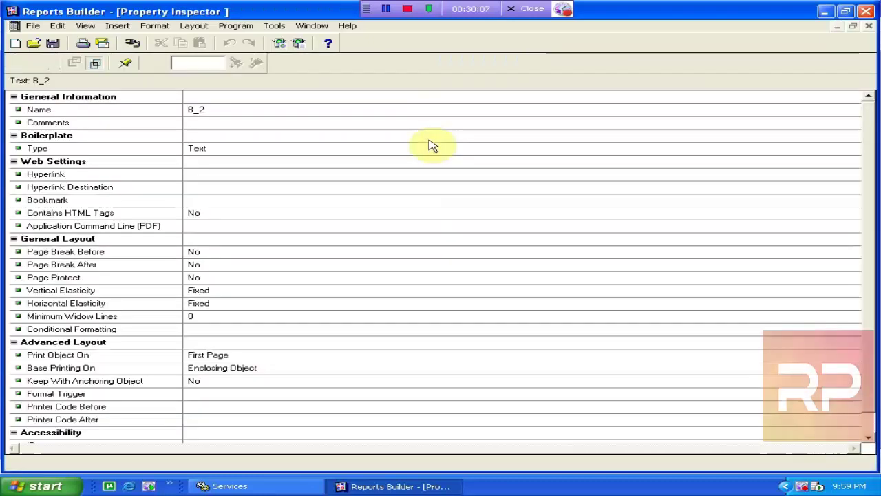
left_click(868, 26)
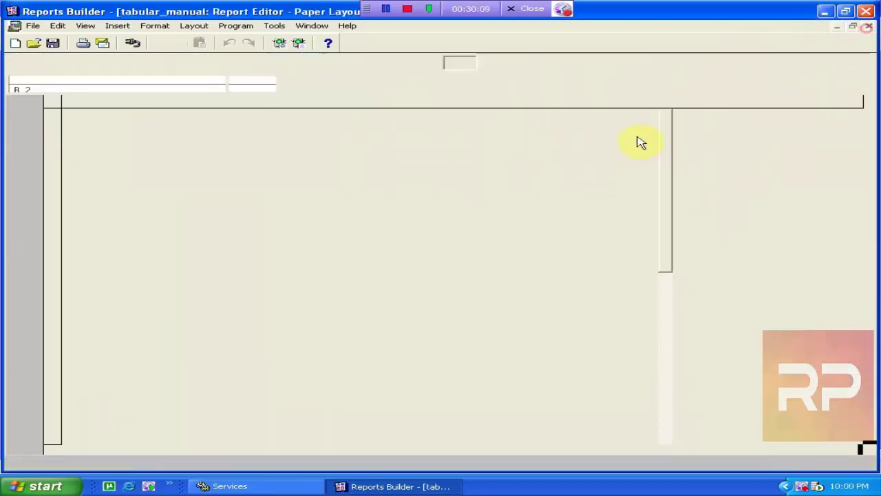
left_click(507, 128)
Step: Narrow the "Report Run :" label from its left edge to about 1.2 inches wide and nudge it right against the date field
left_click(439, 153)
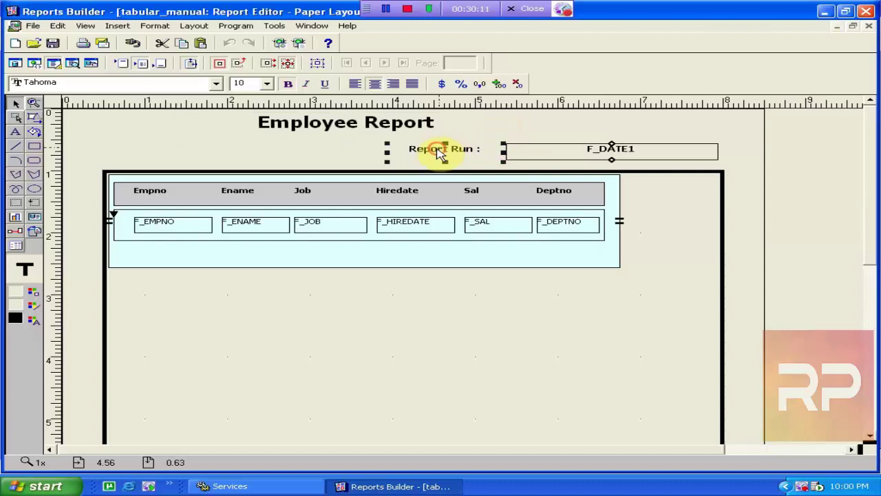
left_click_drag(385, 154, 408, 154)
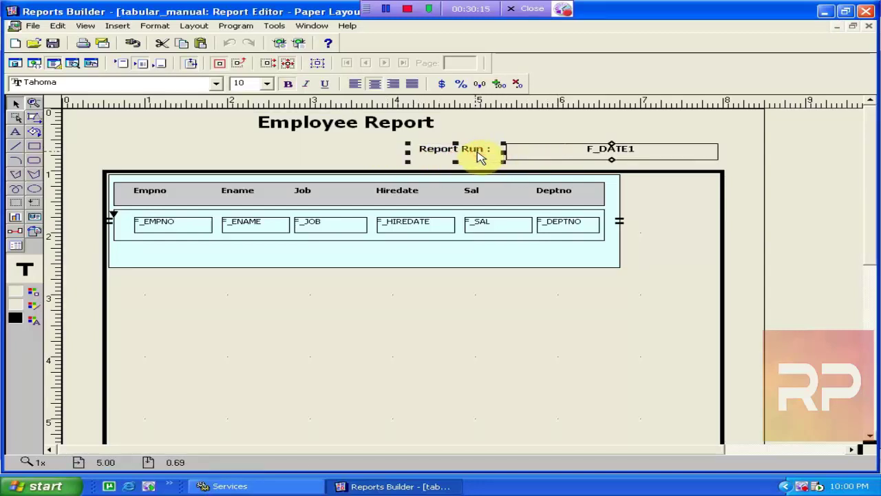
key("Up")
key("Down")
key("Right")
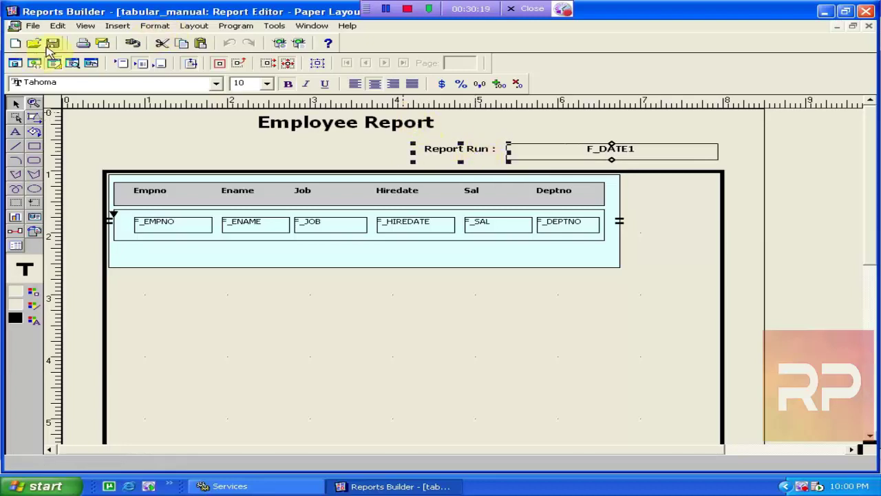
Step: Run the report in the paper design view and check the placement of the "Report Run :" line
left_click(301, 44)
left_click(723, 254)
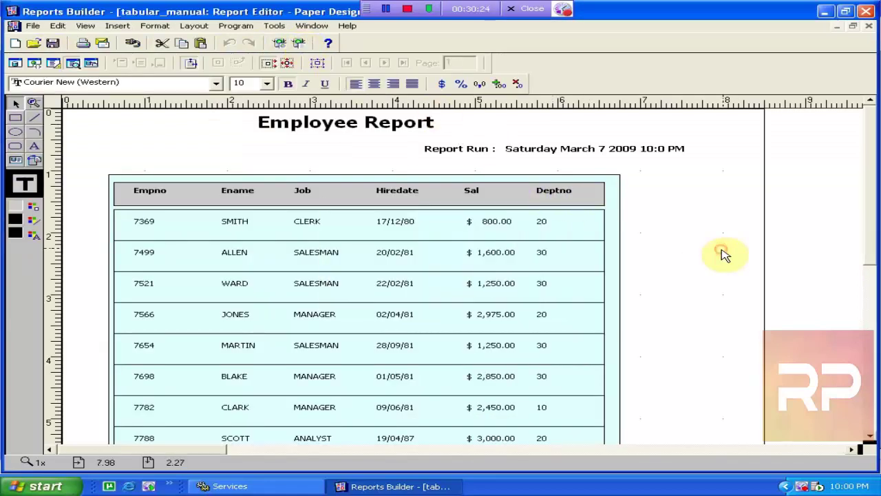
left_click(572, 151)
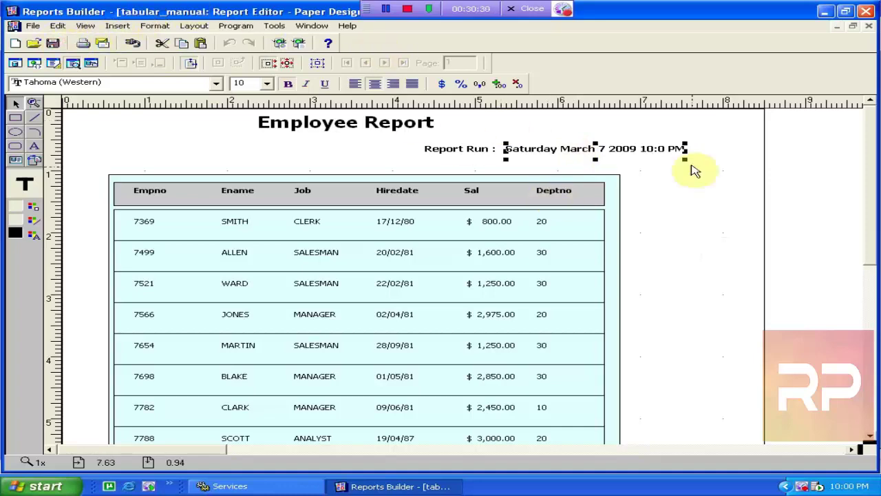
left_click(877, 276)
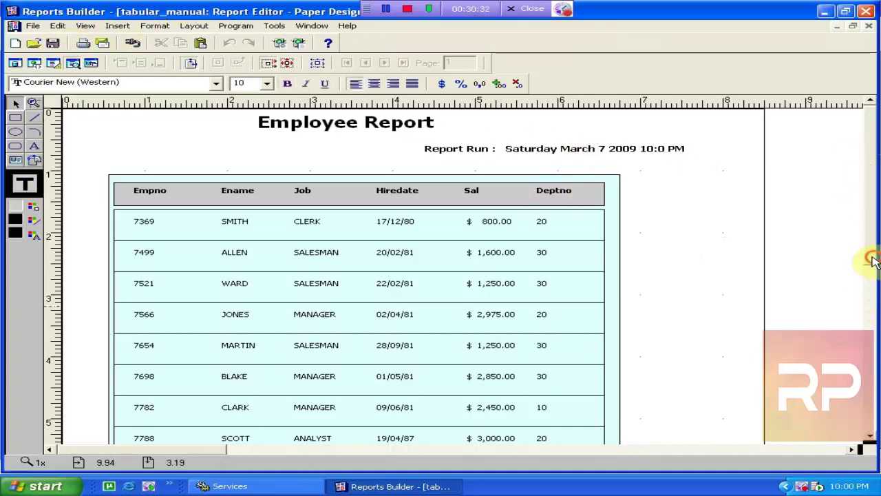
left_click_drag(872, 260, 877, 210)
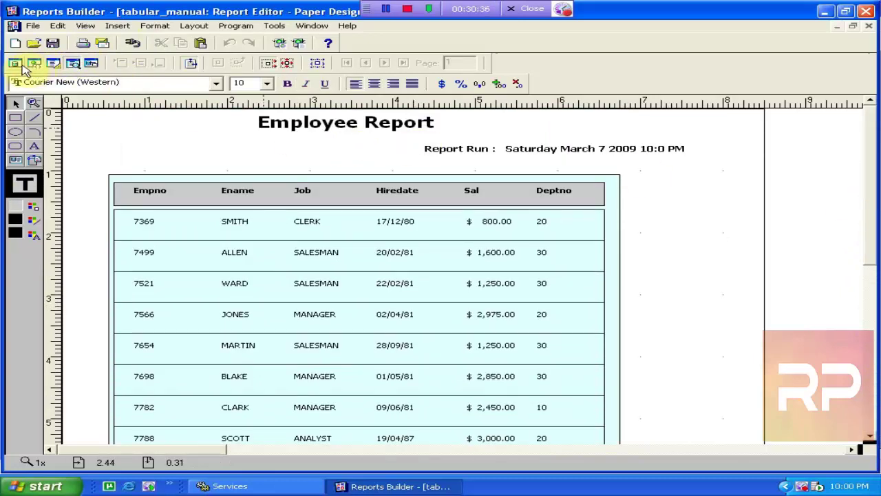
Step: Return to the paper layout and insert a page number with total pages at the bottom center of the page
left_click(54, 63)
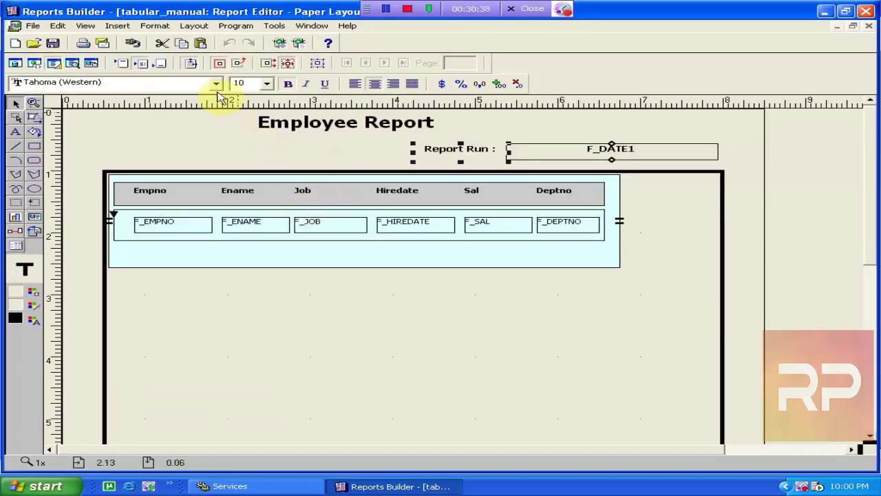
left_click(178, 134)
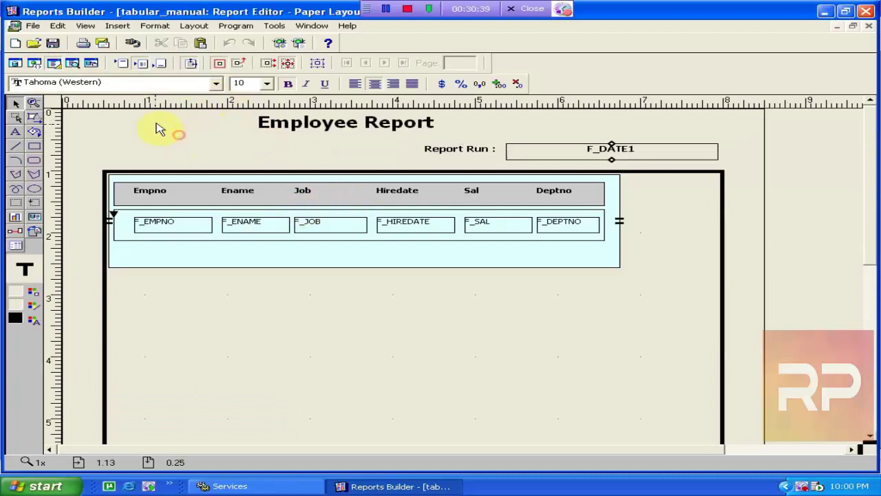
left_click(117, 28)
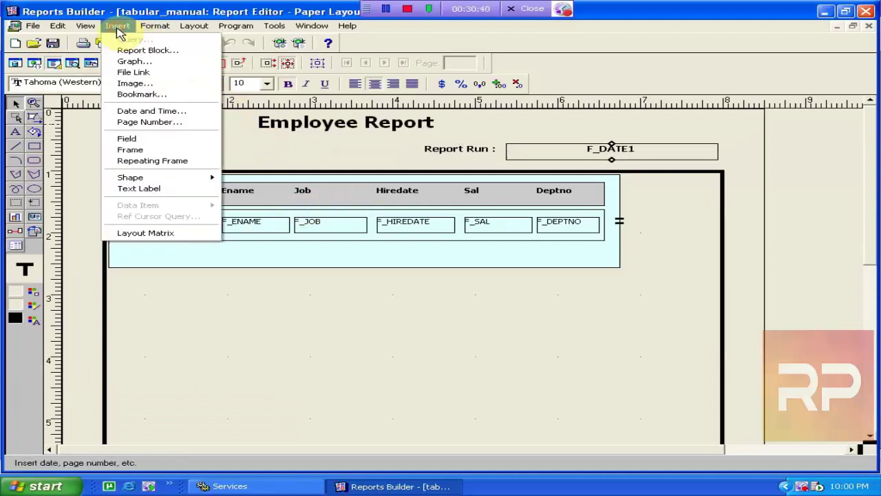
left_click(164, 124)
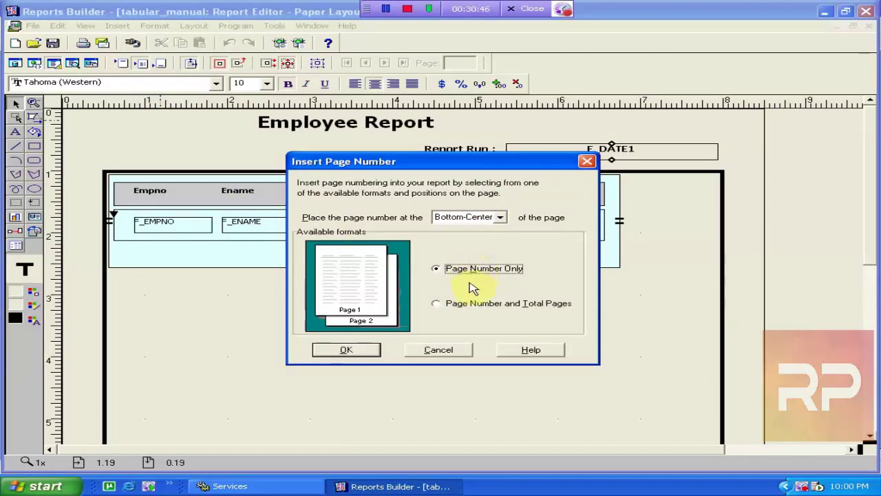
left_click(463, 305)
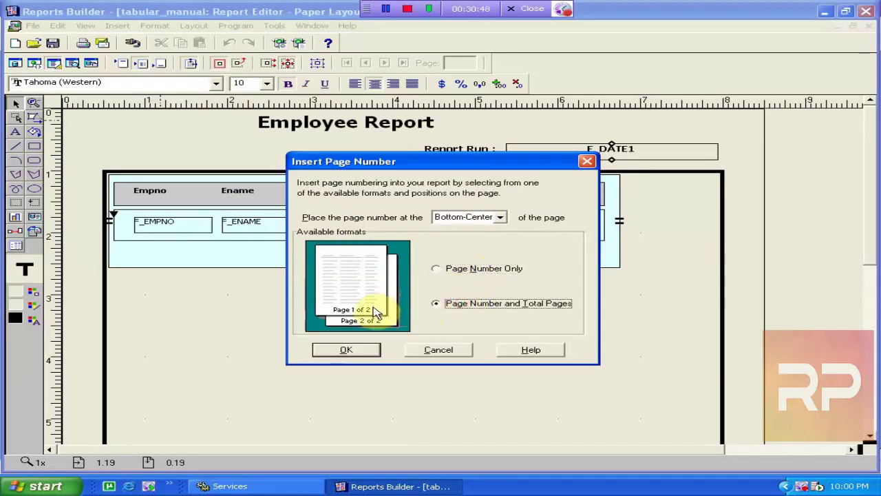
left_click(500, 218)
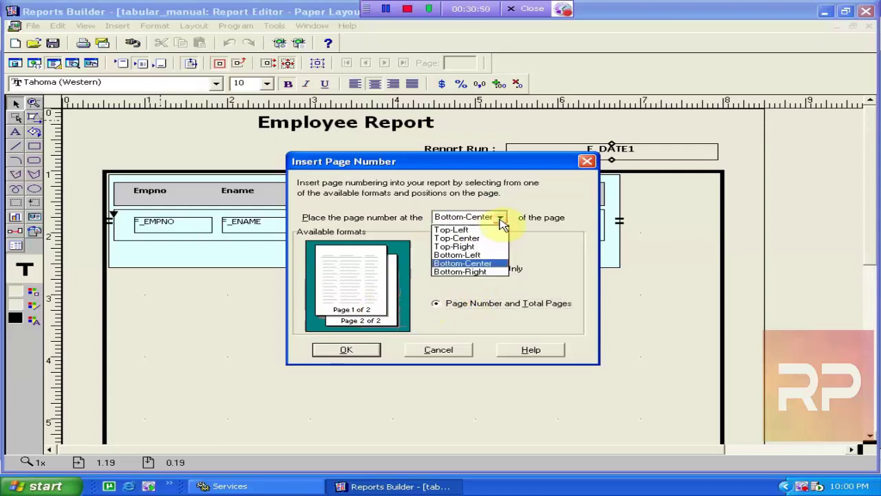
left_click(500, 219)
left_click(363, 349)
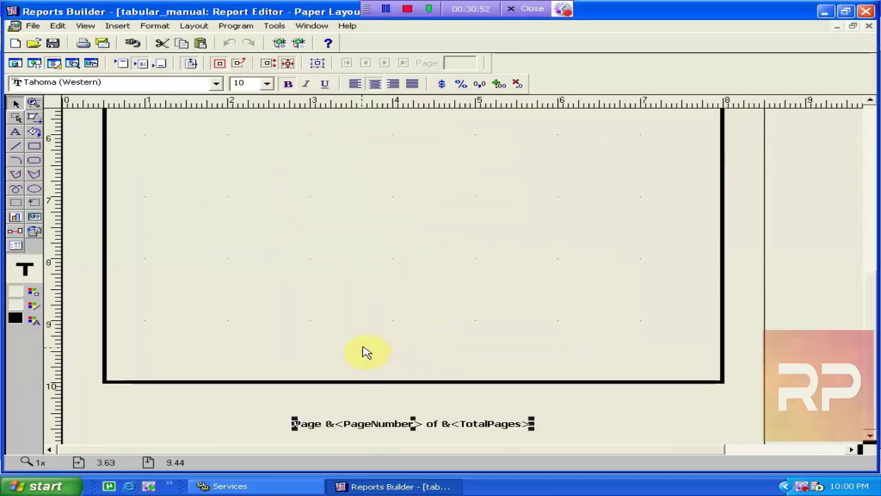
Step: Nudge the page number text up four increments toward the report body and run the report to check it
key("Up")
key("Up")
key("Up")
key("Up")
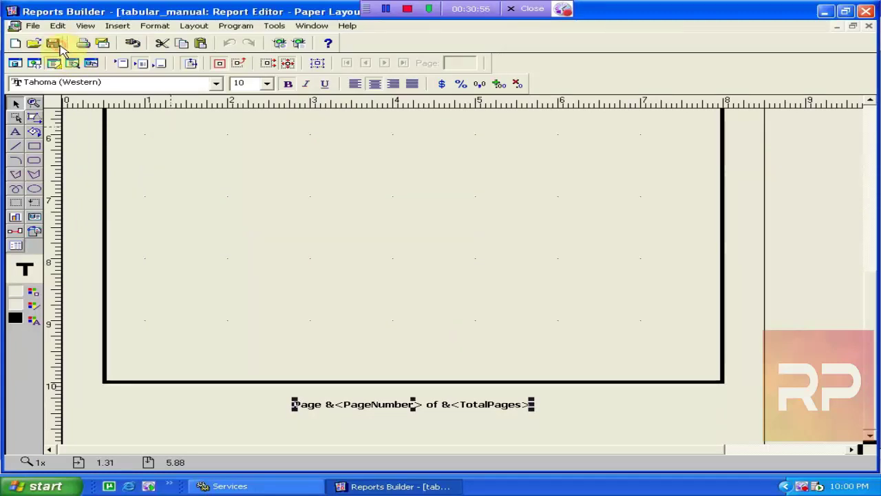
left_click(301, 44)
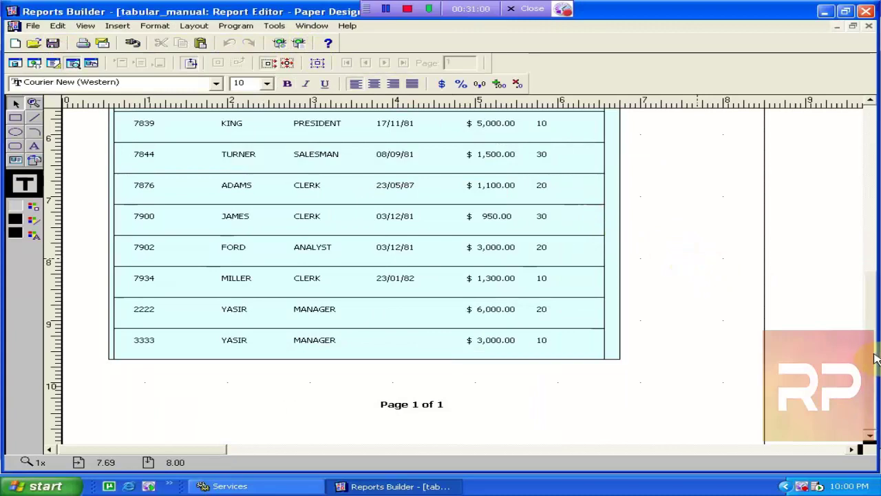
left_click_drag(876, 358, 865, 167)
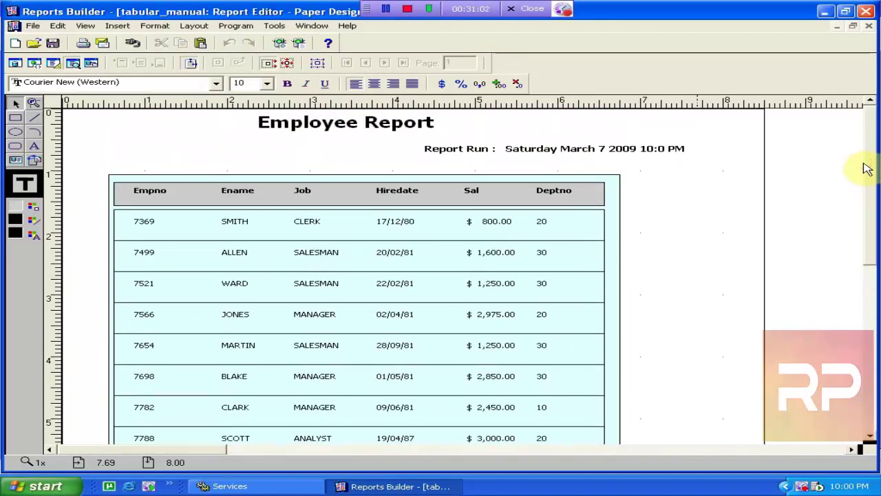
Step: Open a print preview of the report, inspect the page at enlarged and reduced zoom, and close the preview
left_click(35, 27)
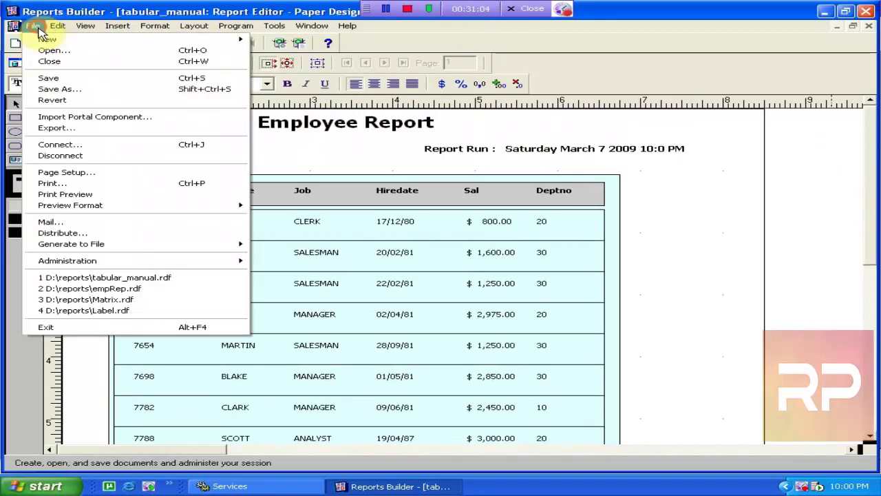
left_click(97, 197)
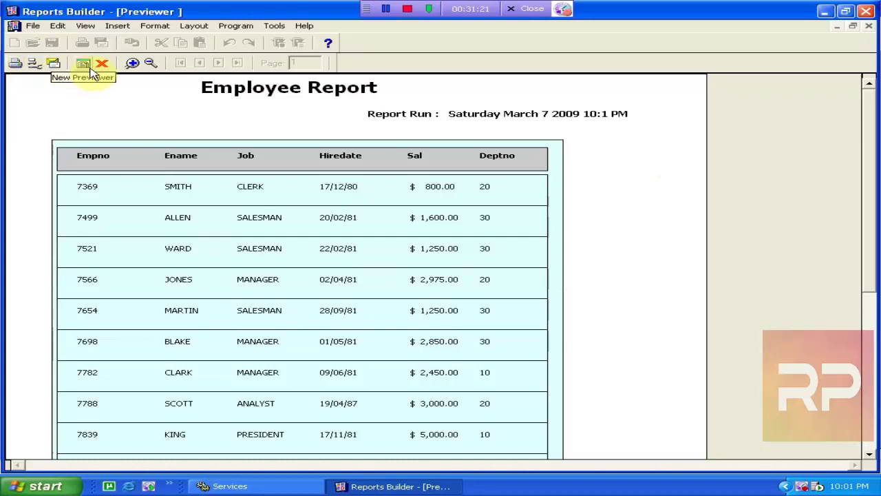
left_click(140, 67)
left_click(149, 65)
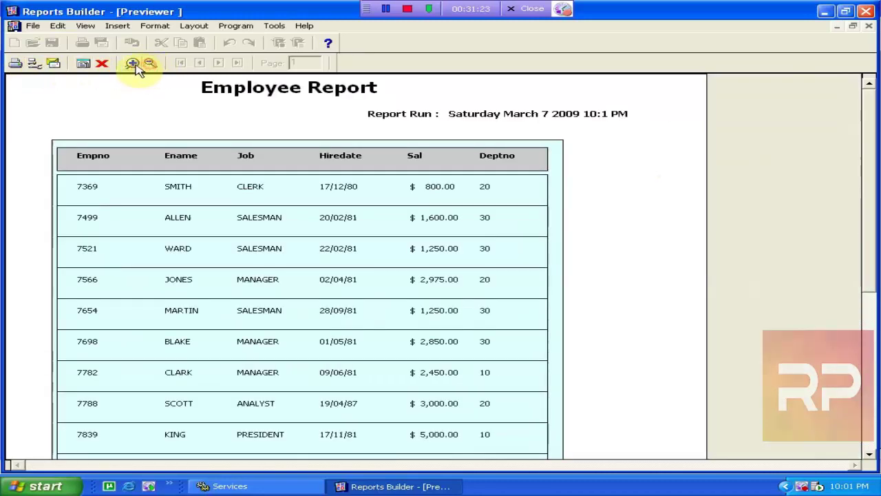
left_click(134, 65)
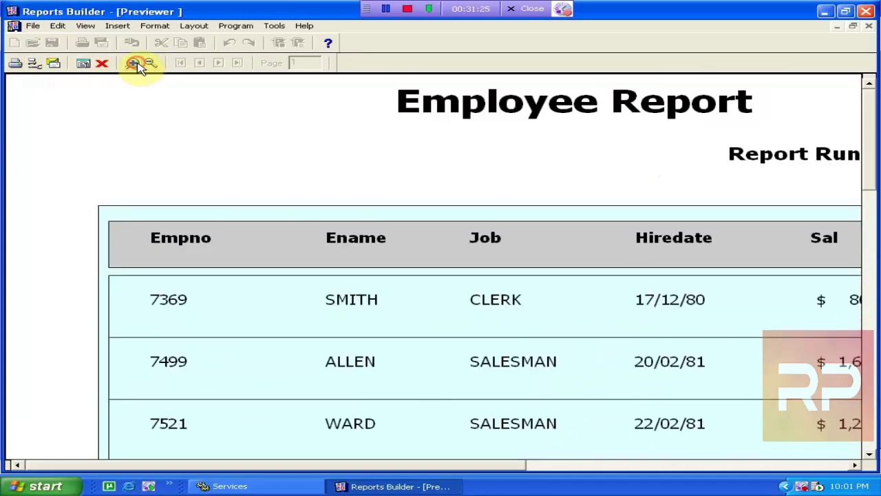
left_click(148, 65)
left_click(152, 66)
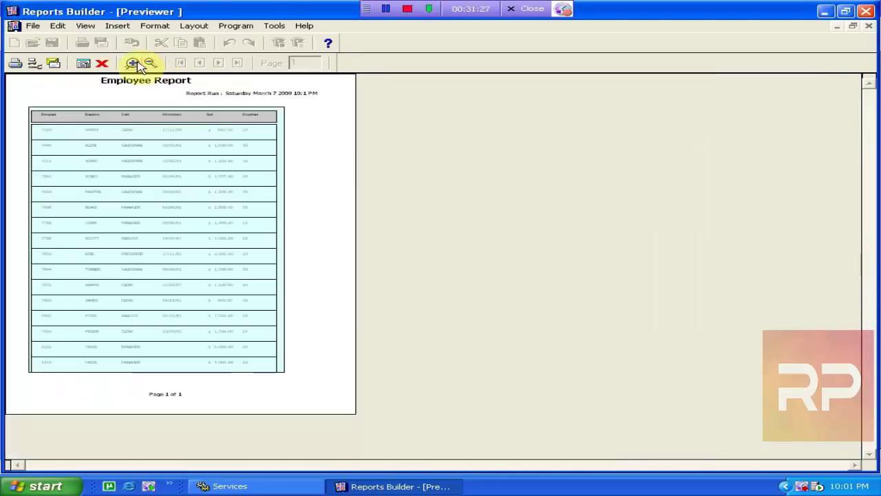
left_click(135, 63)
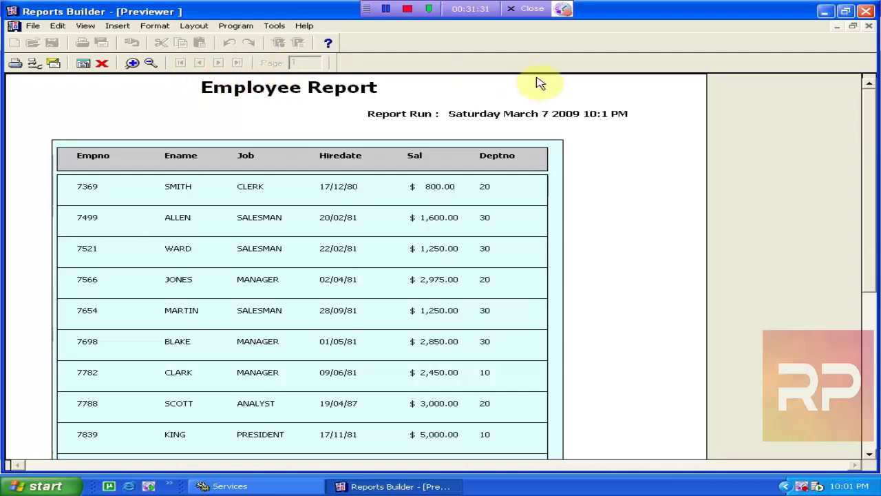
left_click(868, 25)
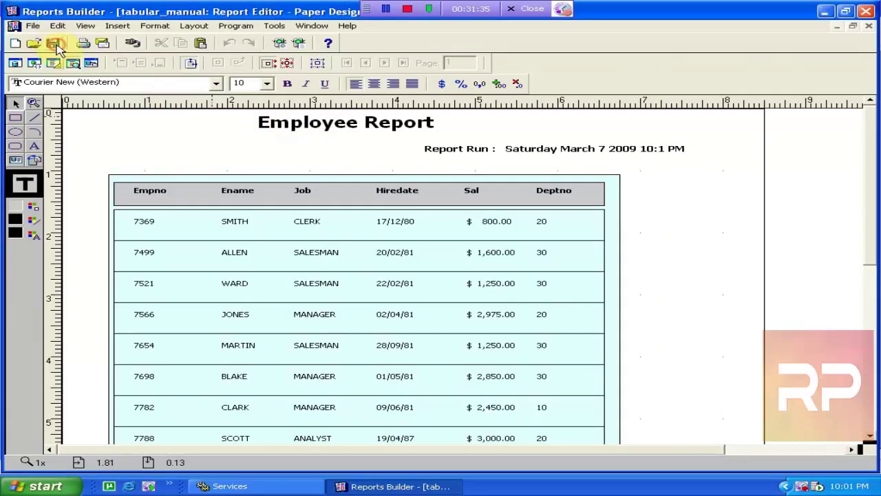
Step: Review the employee rows and the page number footer in the paper design view, ending back at the title
scroll(830, 252, "down", 5)
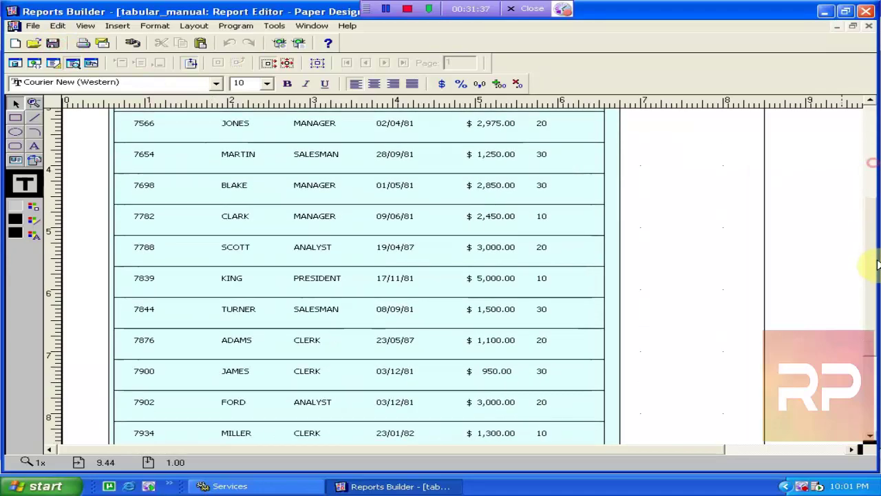
left_click(318, 420)
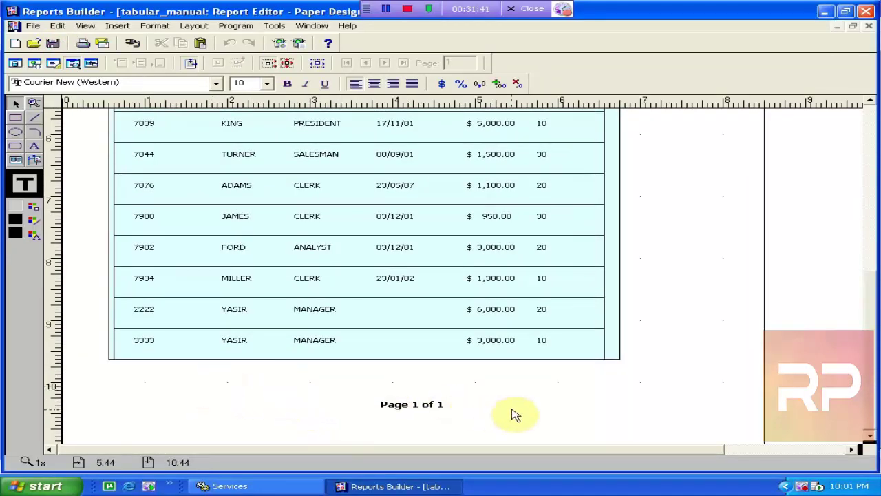
left_click_drag(875, 347, 869, 110)
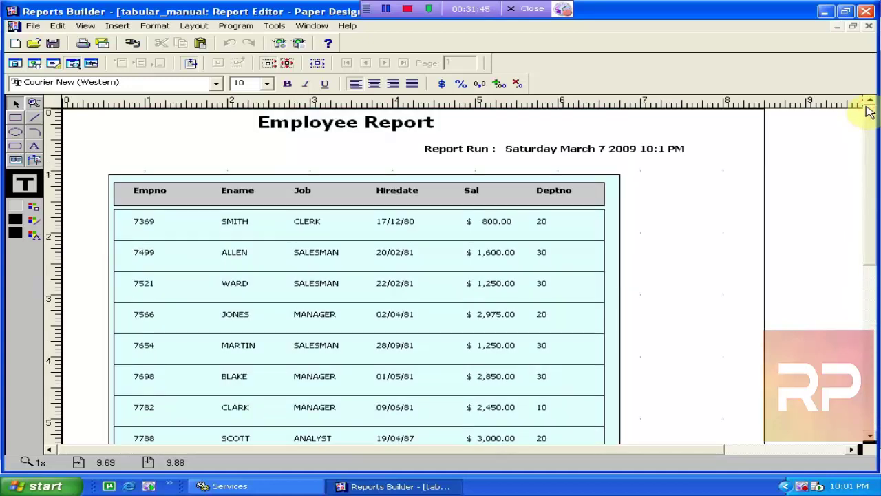